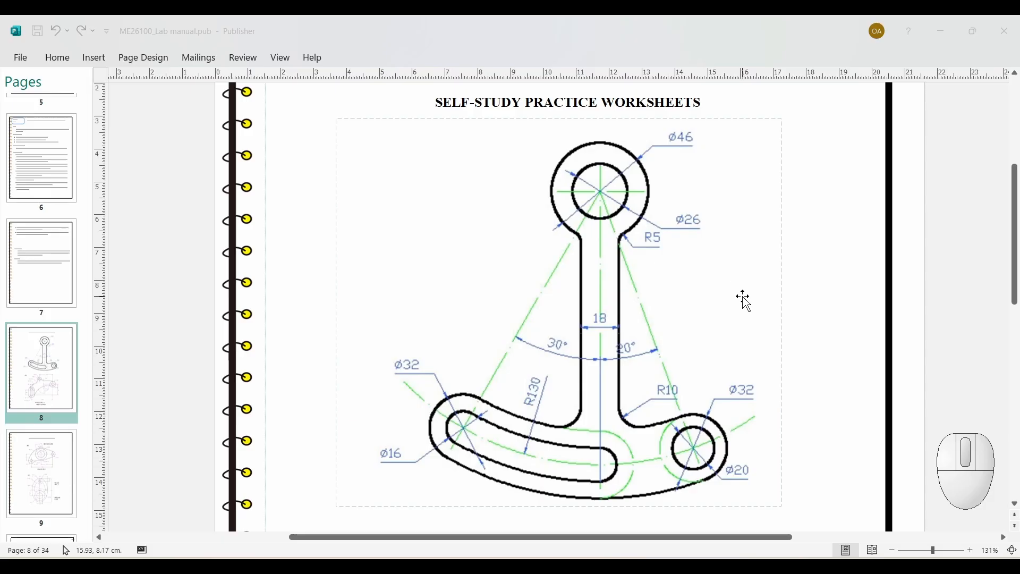
Switch to AutoCAD and create a new drawing from the template MYTEMPLATE.dwt
{"action": "left_click", "coordinate": [733, 566]}
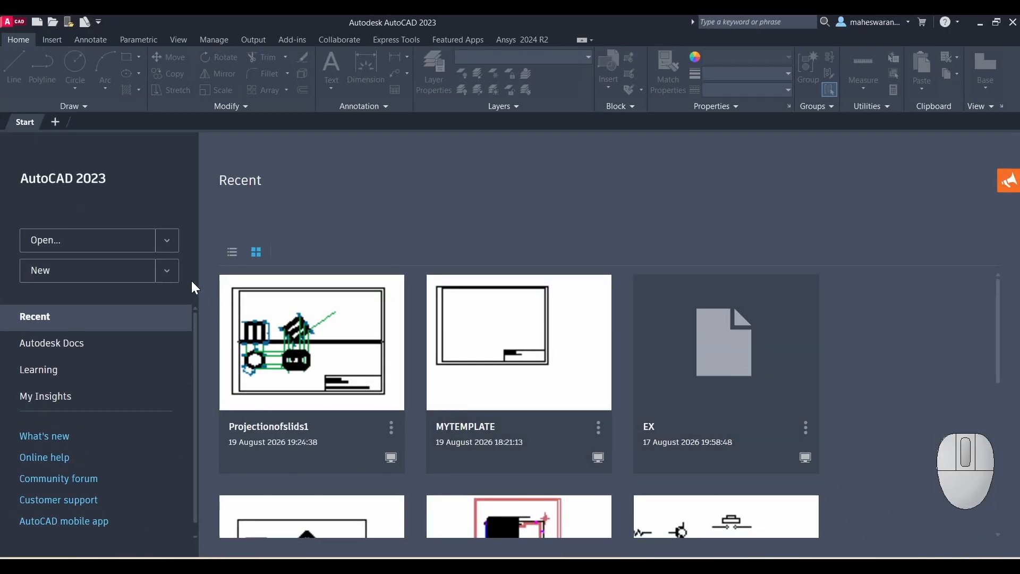
{"action": "left_click", "coordinate": [169, 279]}
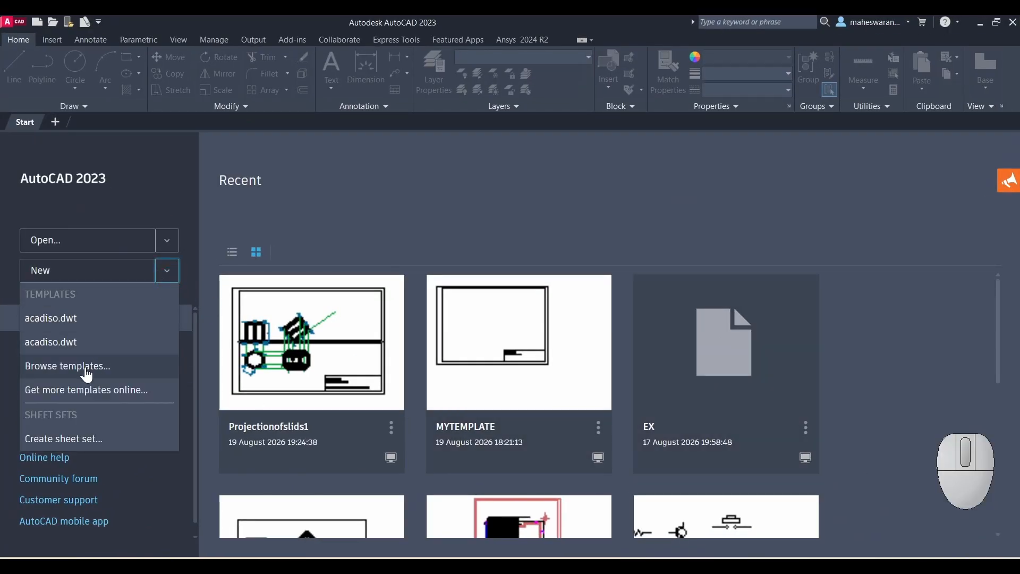
{"action": "left_click", "coordinate": [85, 372]}
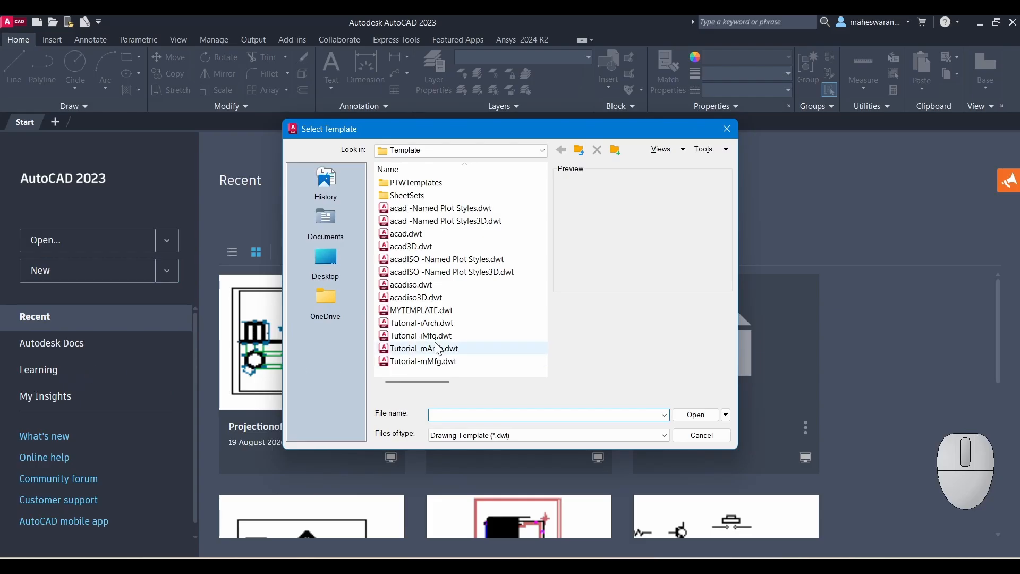
{"action": "left_click", "coordinate": [444, 314]}
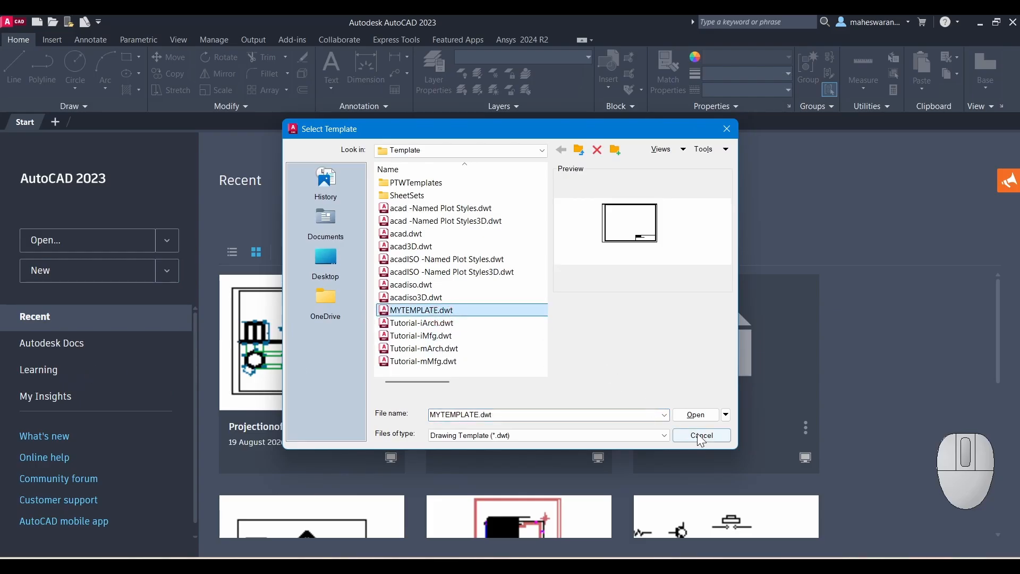
{"action": "left_click", "coordinate": [699, 416]}
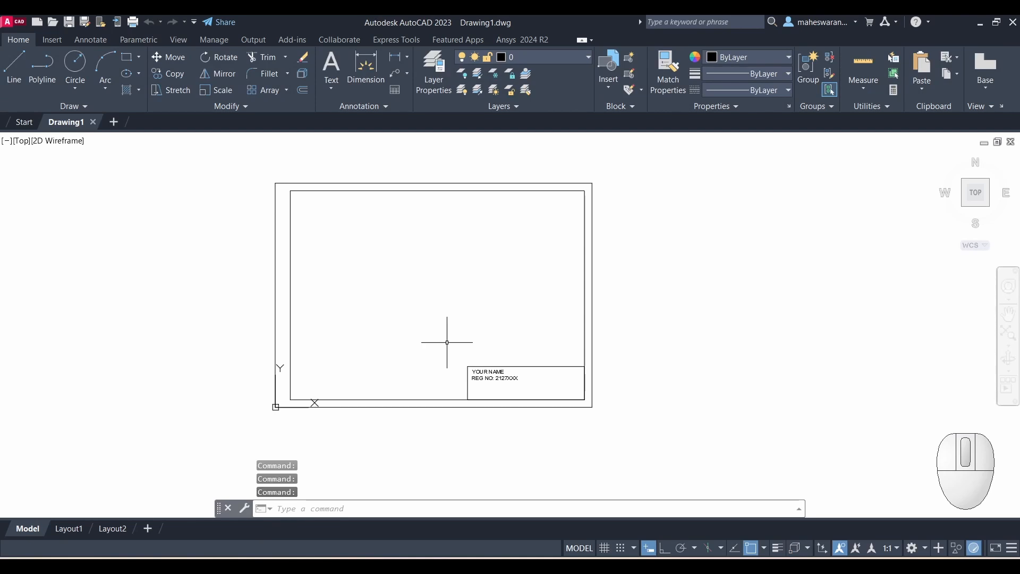
Draw a circle of diameter 26 in the upper-left part of the drawing frame
{"action": "scroll", "coordinate": [485, 390], "scroll_direction": "up", "scroll_amount": 2}
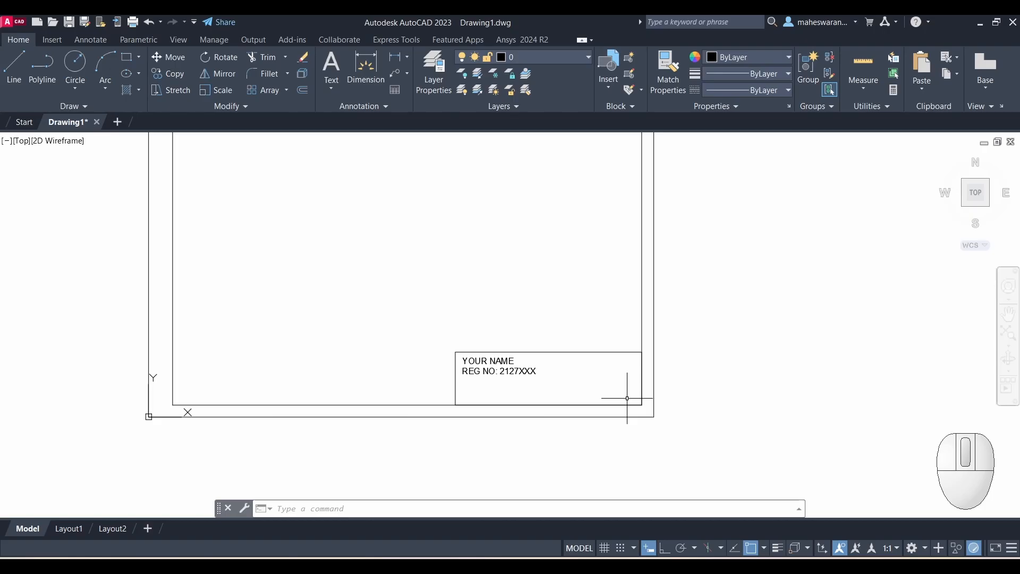
{"action": "scroll", "coordinate": [627, 398], "scroll_direction": "down", "scroll_amount": 4}
{"action": "scroll", "coordinate": [524, 332], "scroll_direction": "up", "scroll_amount": 4}
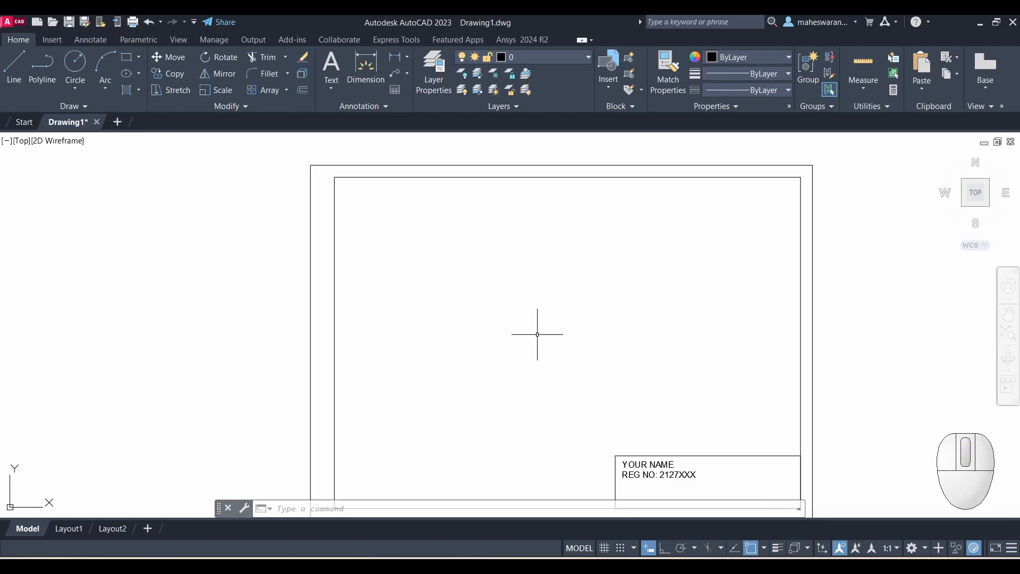
{"action": "middle_click_drag", "start_coordinate": [538, 334], "coordinate": [498, 311]}
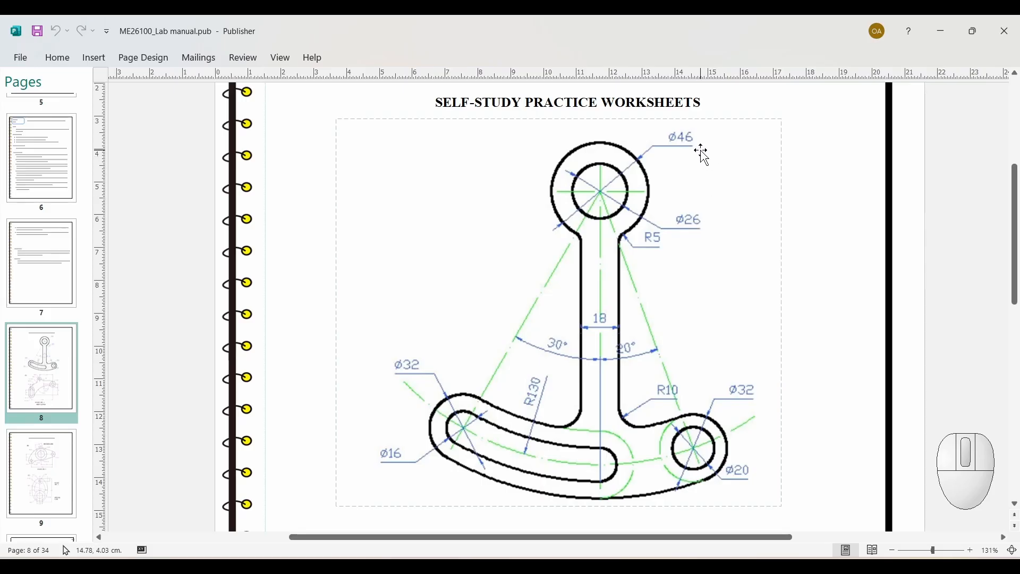
{"action": "key", "text": "alt+Tab"}
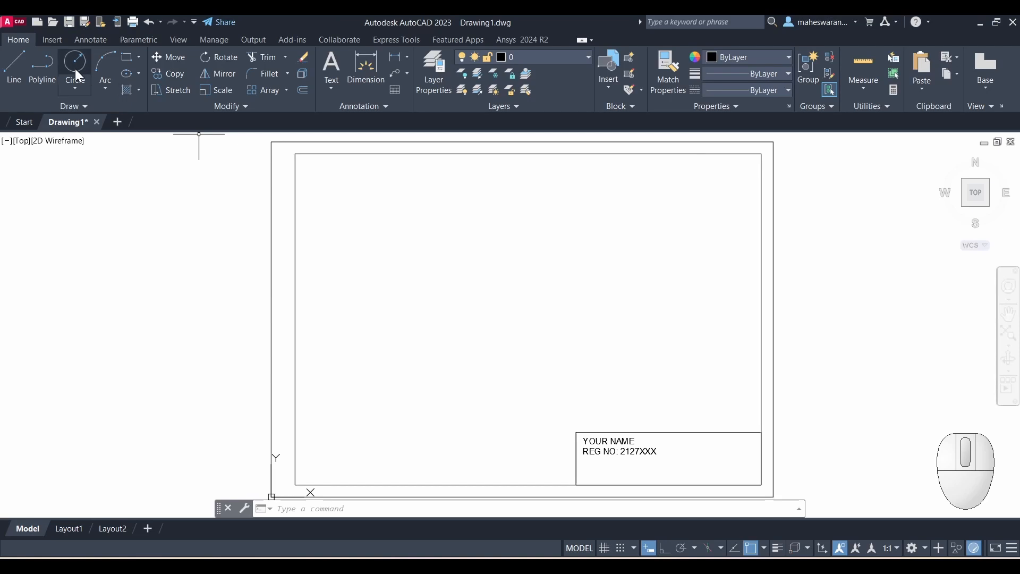
{"action": "left_click", "coordinate": [76, 88]}
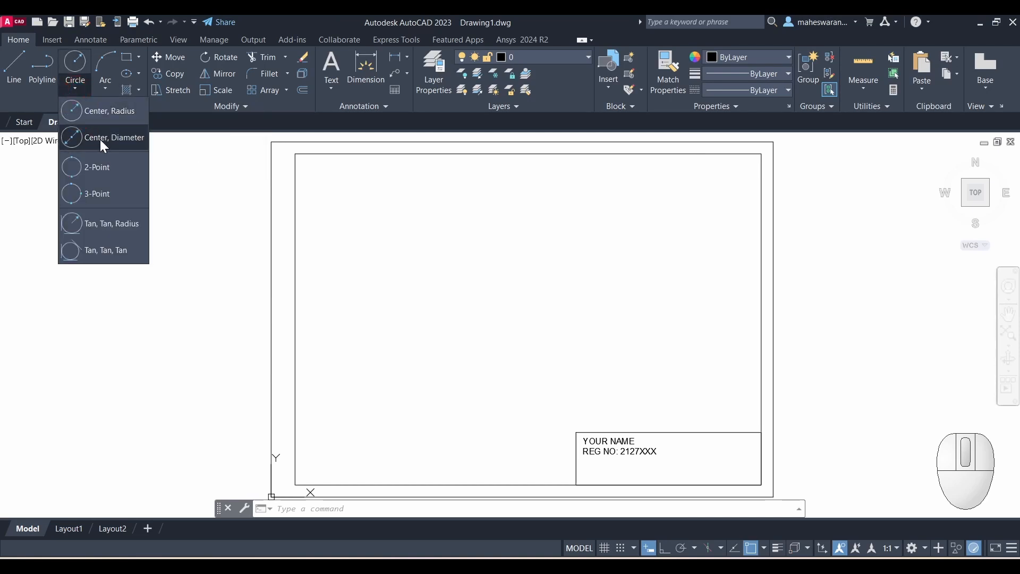
{"action": "left_click", "coordinate": [104, 139]}
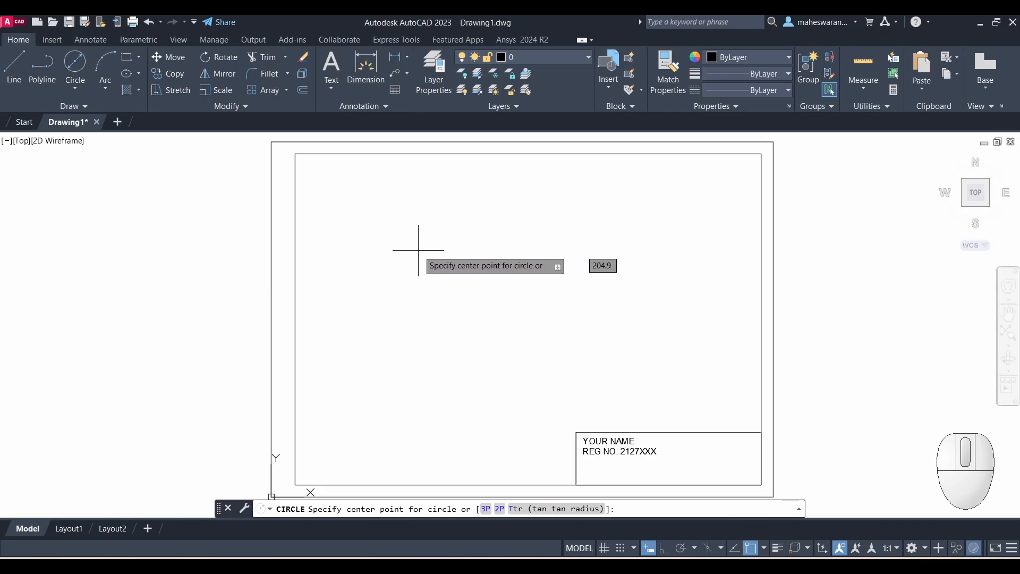
{"action": "left_click", "coordinate": [418, 245]}
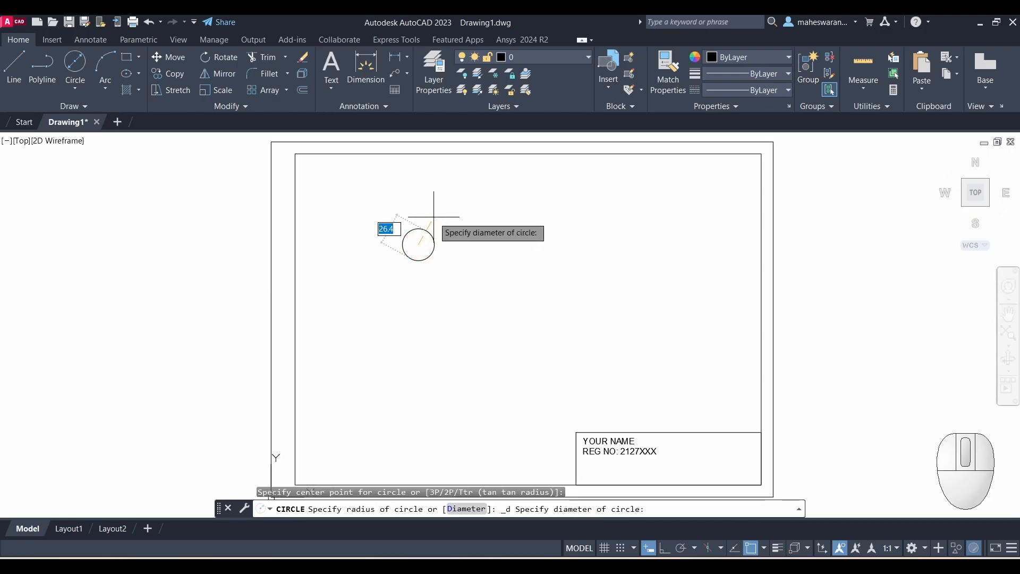
{"action": "type", "text": "26"}
{"action": "key", "text": "Return"}
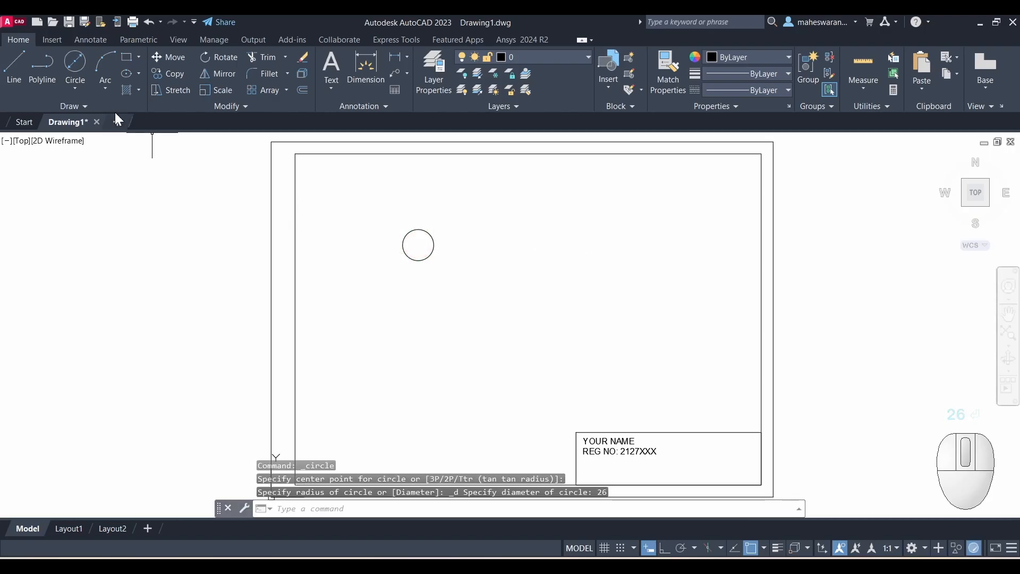
Draw a concentric circle of diameter 46 around the same centre
{"action": "left_click", "coordinate": [76, 65]}
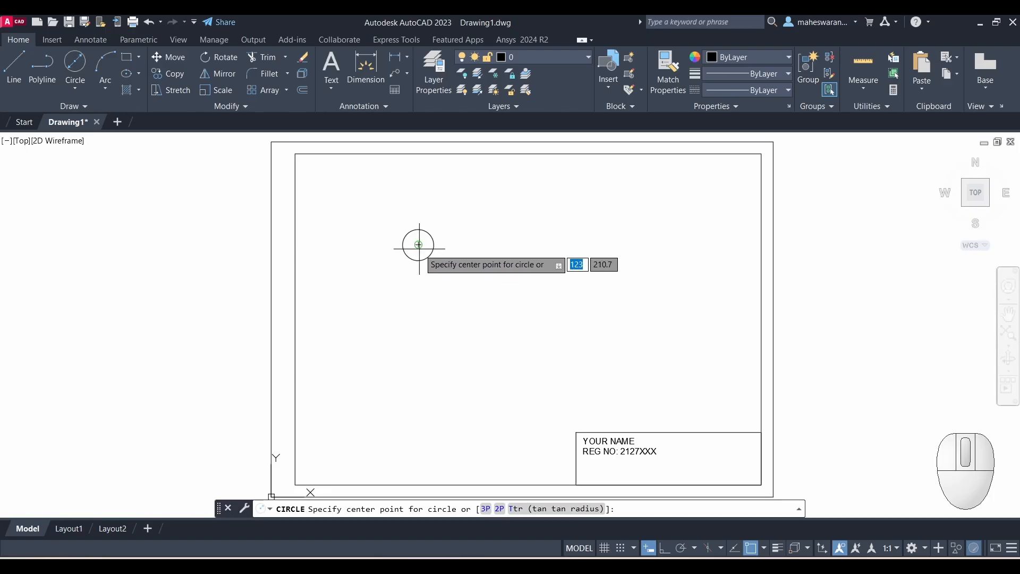
{"action": "left_click", "coordinate": [418, 244]}
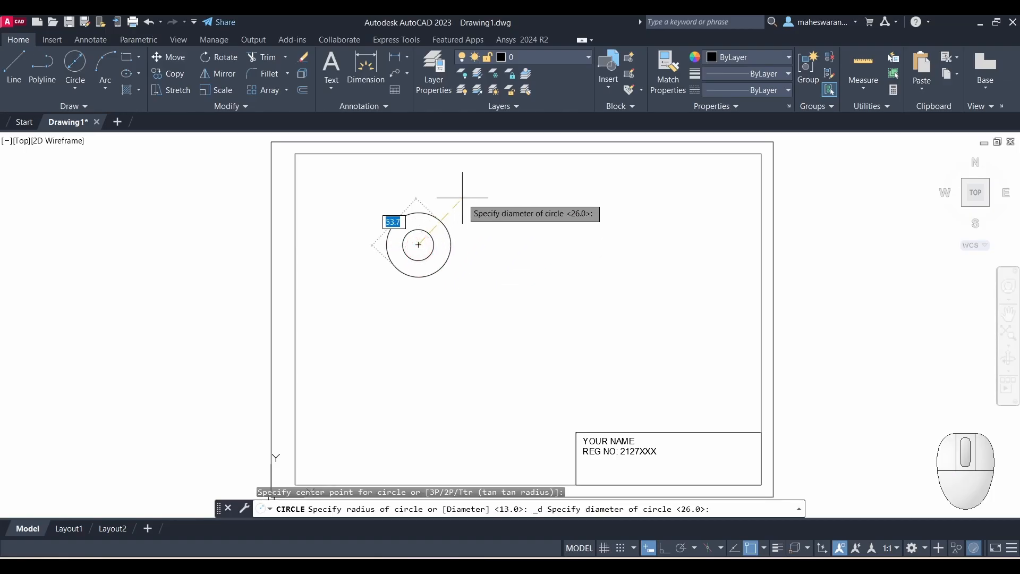
{"action": "type", "text": "46"}
{"action": "key", "text": "Return"}
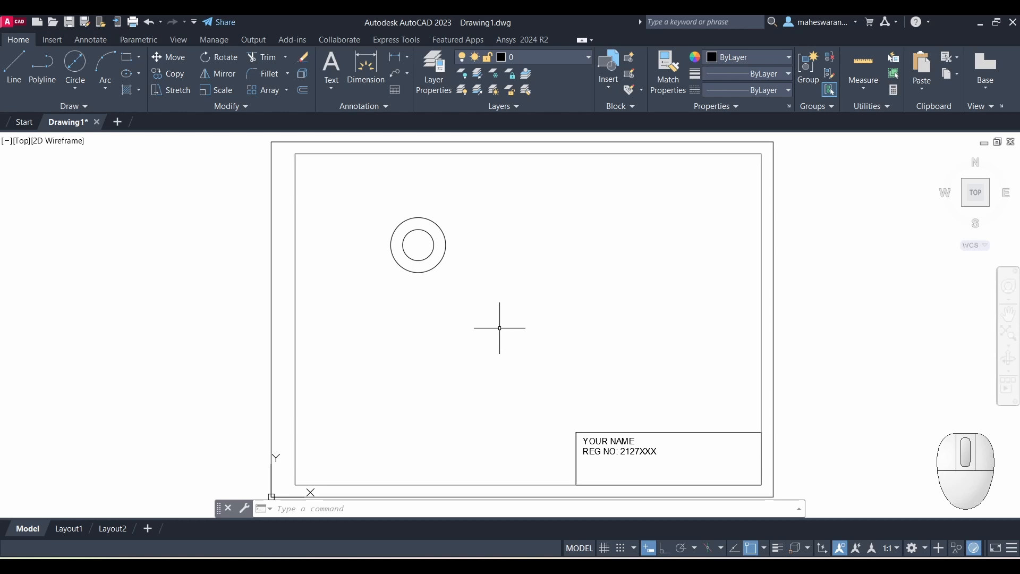
With Ortho mode on, draw a vertical line from the circles' centre down to just above the lower frame border
{"action": "key", "text": "alt+Tab"}
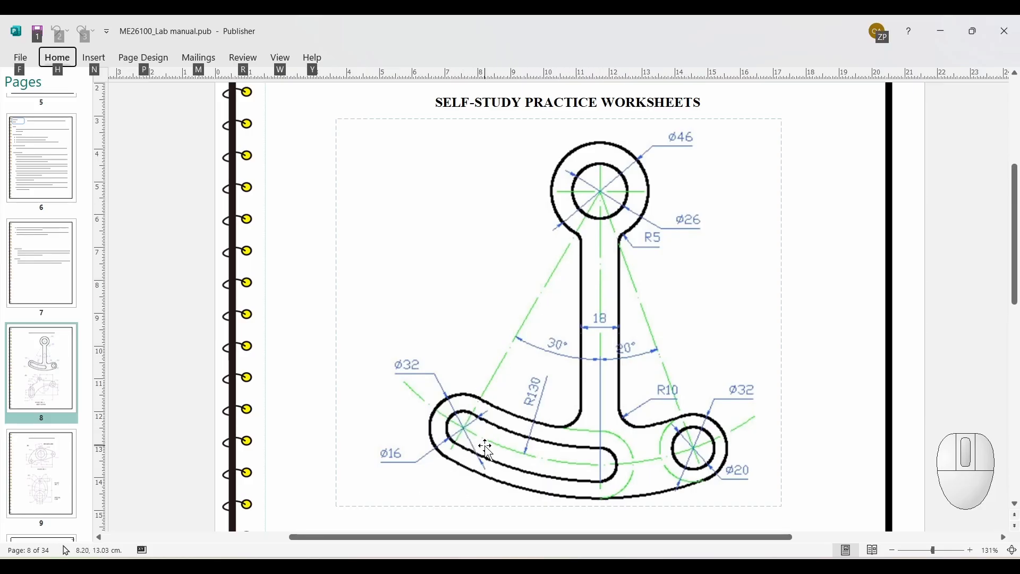
{"action": "key", "text": "alt+Tab"}
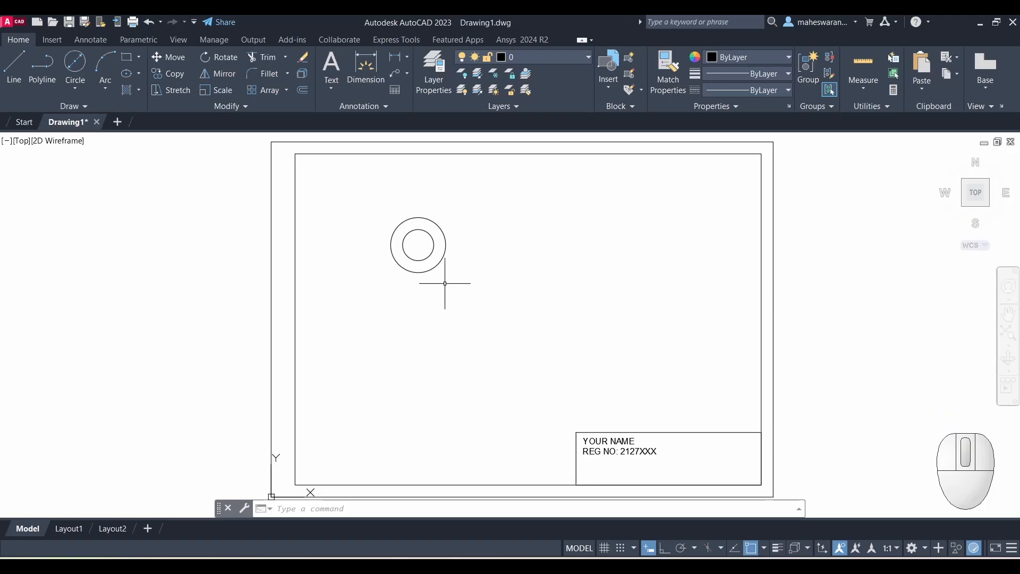
{"action": "left_click", "coordinate": [16, 75]}
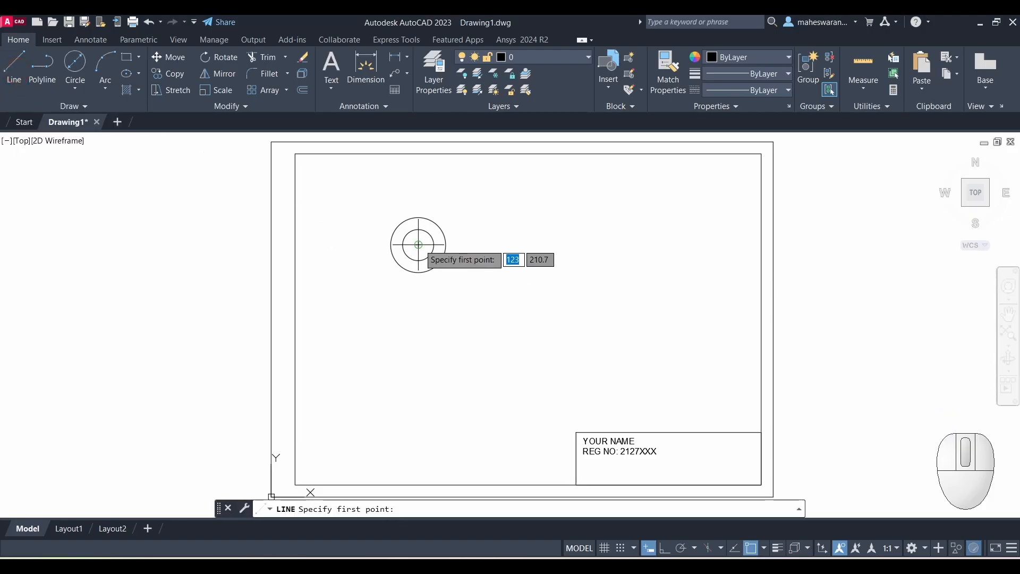
{"action": "left_click", "coordinate": [418, 245]}
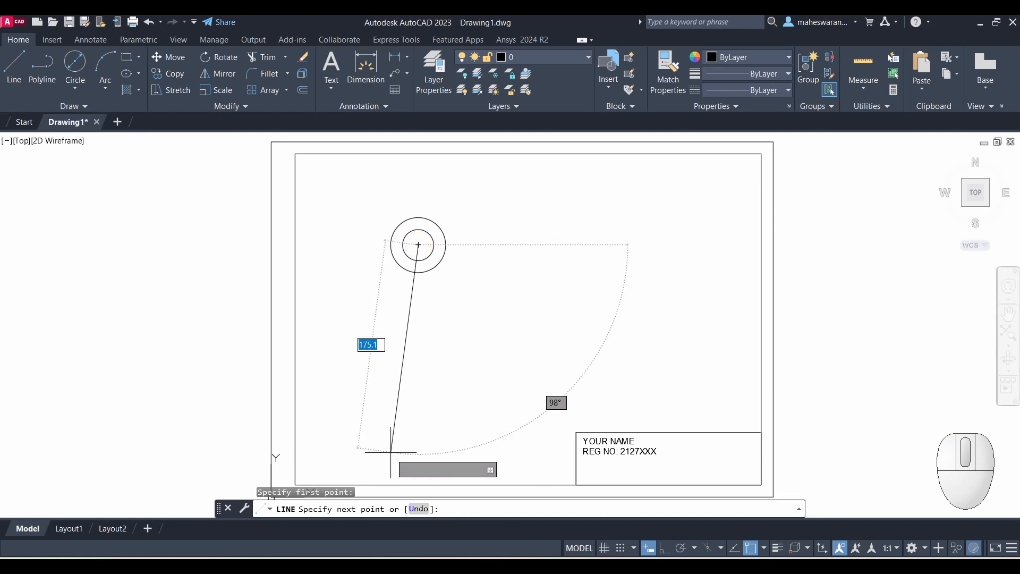
{"action": "left_click", "coordinate": [665, 551]}
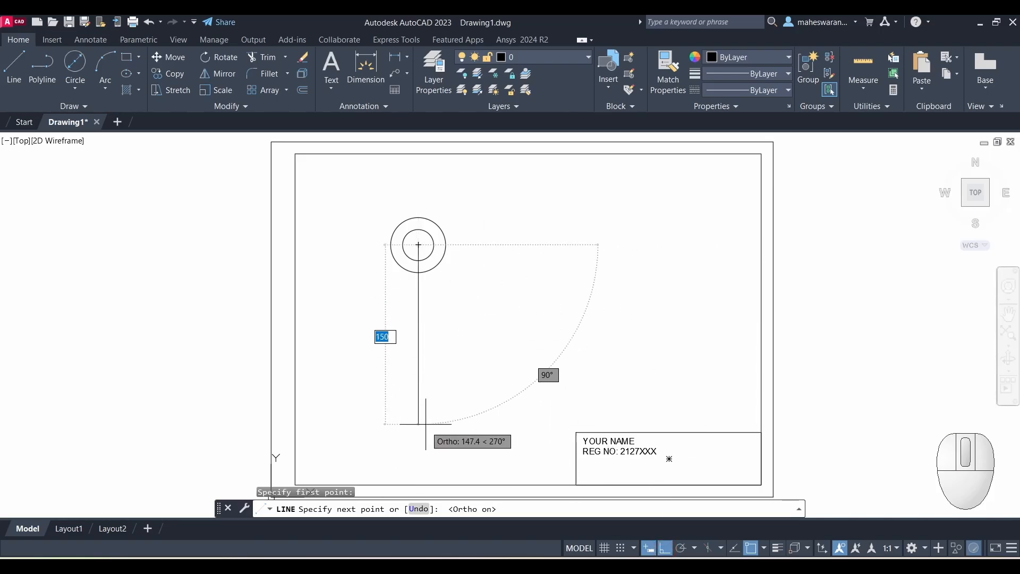
{"action": "left_click", "coordinate": [425, 467]}
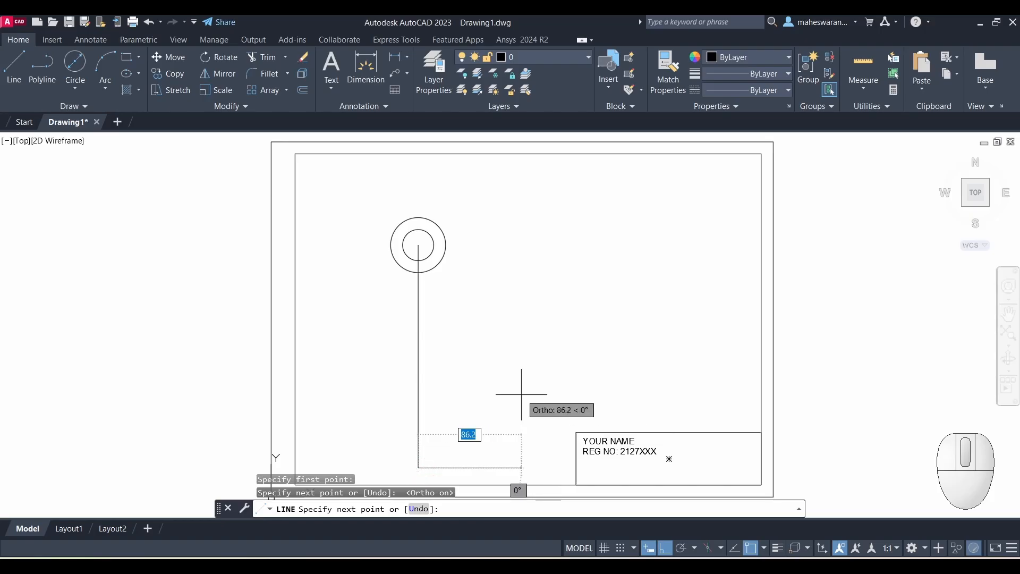
{"action": "key", "text": "Escape"}
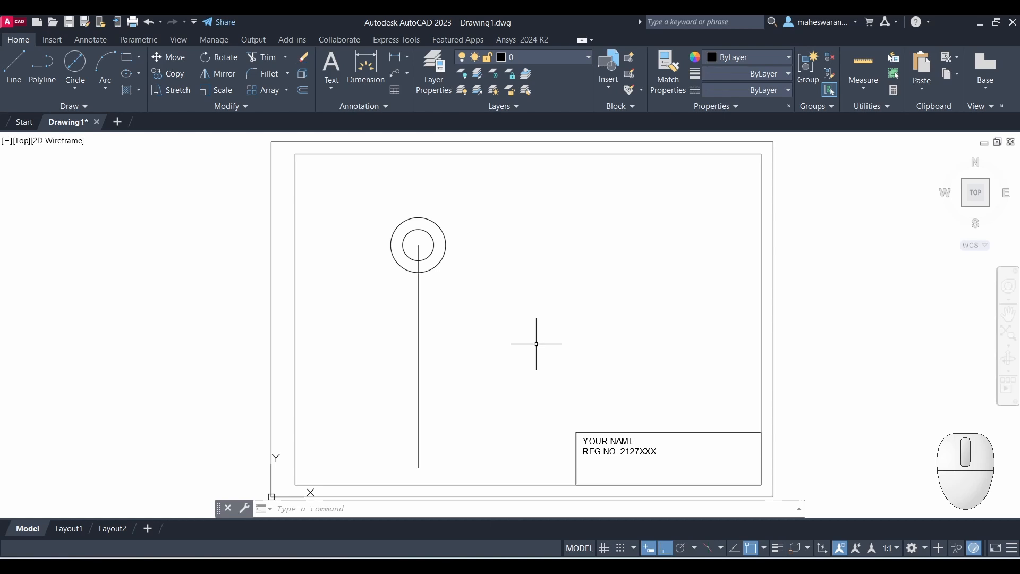
Turn on polar tracking with the 30° angle increment
{"action": "key", "text": "super+plus"}
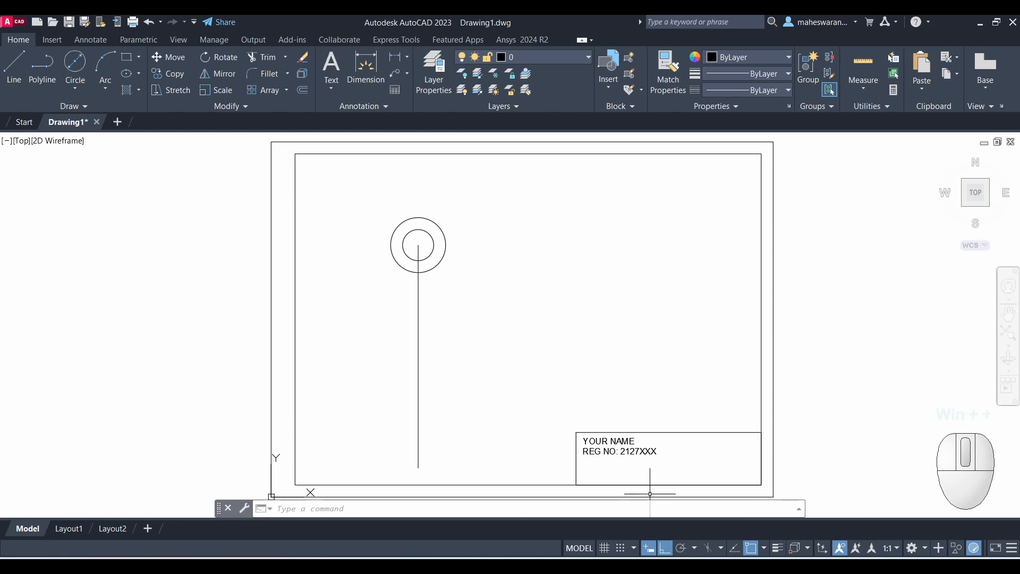
{"action": "left_click", "coordinate": [682, 548]}
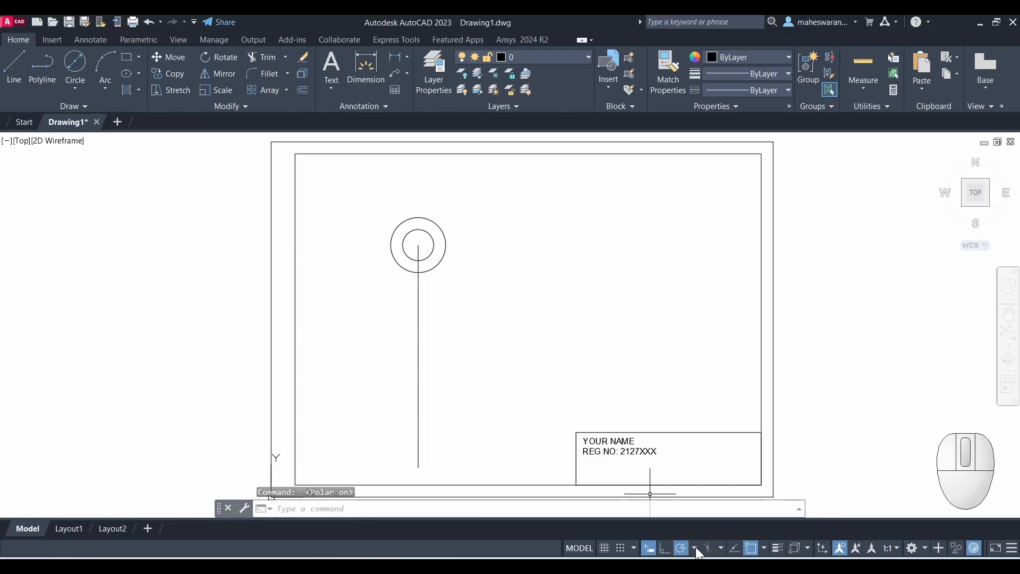
{"action": "left_click", "coordinate": [695, 548]}
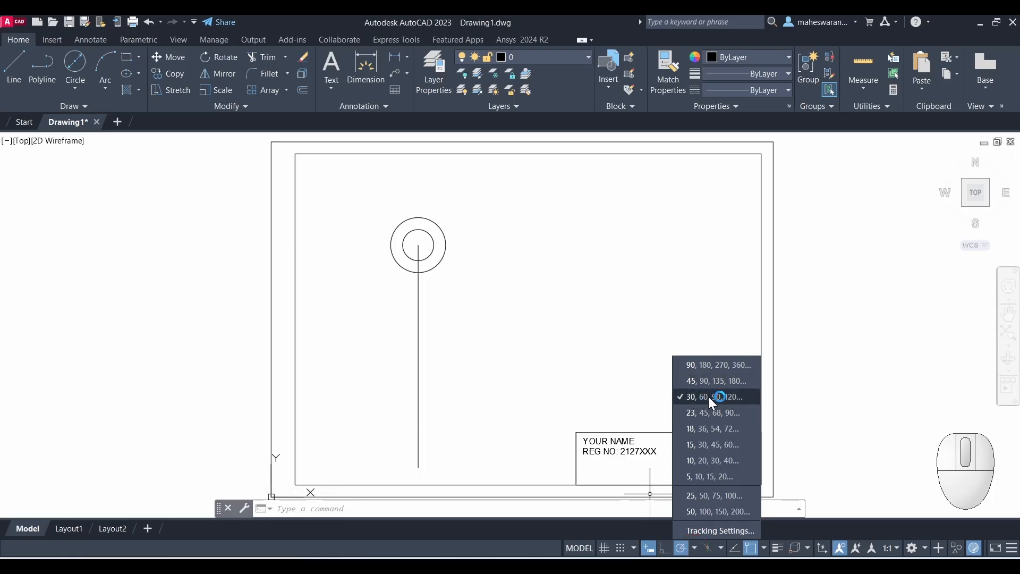
{"action": "left_click", "coordinate": [547, 346]}
Draw a line from the circles' centre towards the lower left along the 240° polar angle, 30° from the vertical line
{"action": "scroll", "coordinate": [620, 444], "scroll_direction": "down", "scroll_amount": 4}
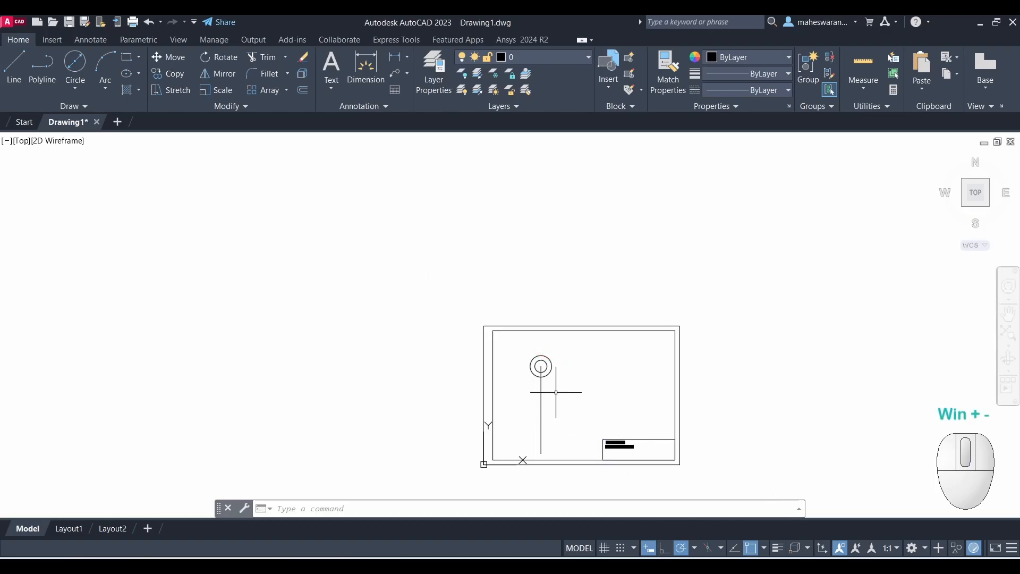
{"action": "scroll", "coordinate": [555, 392], "scroll_direction": "up", "scroll_amount": 4}
{"action": "mouse_move", "coordinate": [547, 364]}
{"action": "middle_mouse_down"}
{"action": "mouse_move", "coordinate": [558, 305]}
{"action": "mouse_move", "coordinate": [529, 278]}
{"action": "middle_mouse_up"}
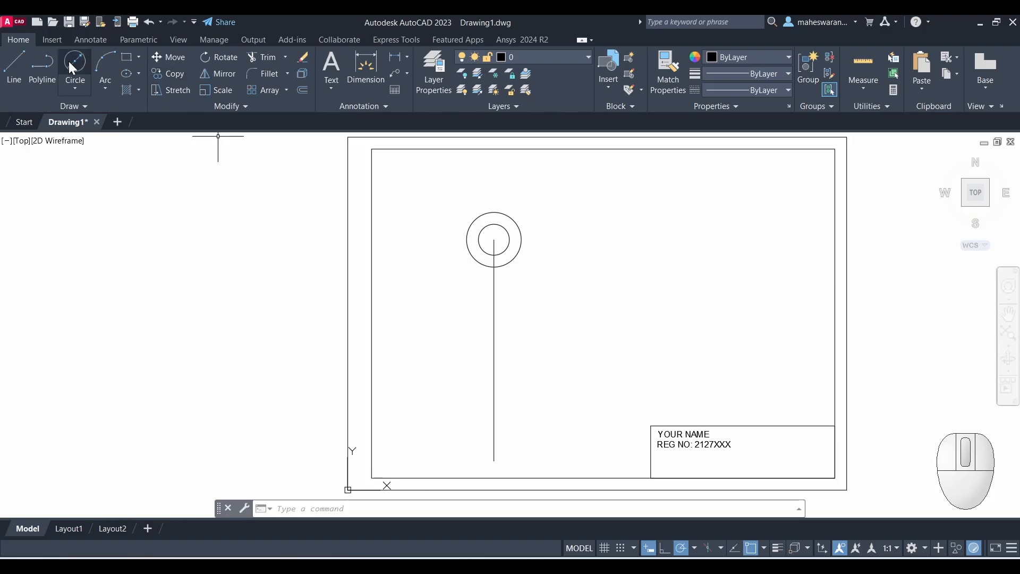
{"action": "left_click", "coordinate": [18, 69]}
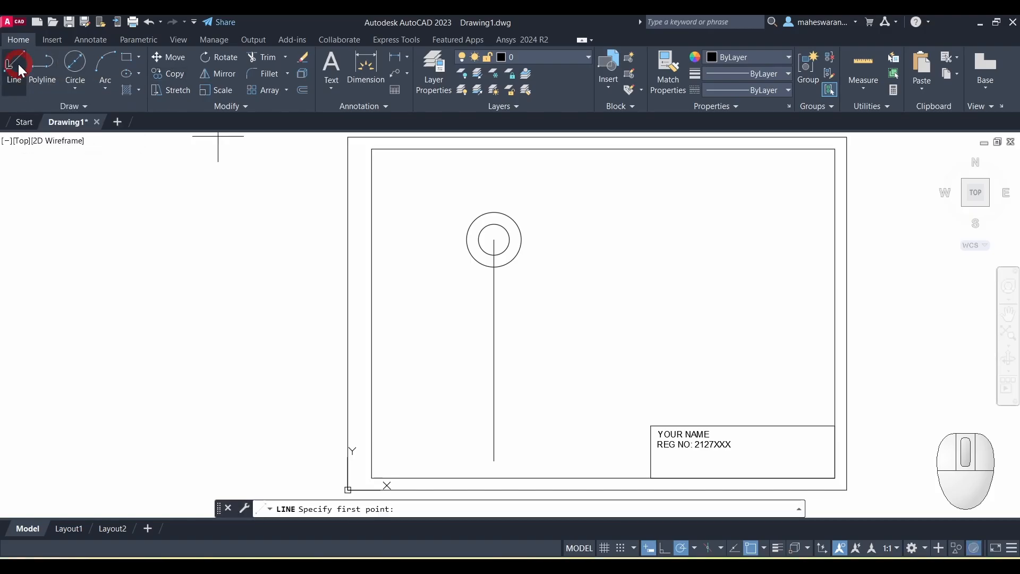
{"action": "left_click", "coordinate": [495, 239]}
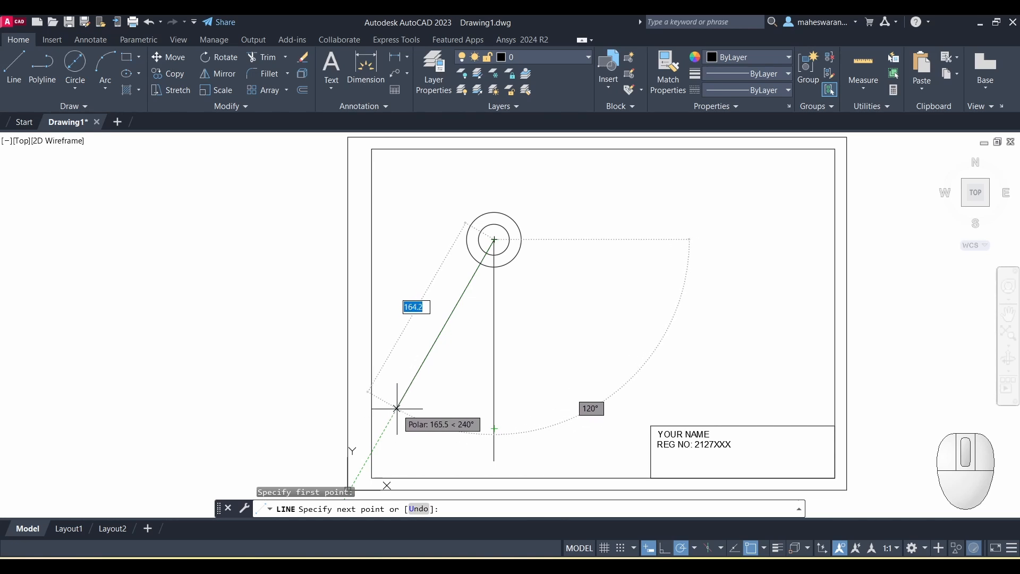
{"action": "left_click", "coordinate": [383, 432]}
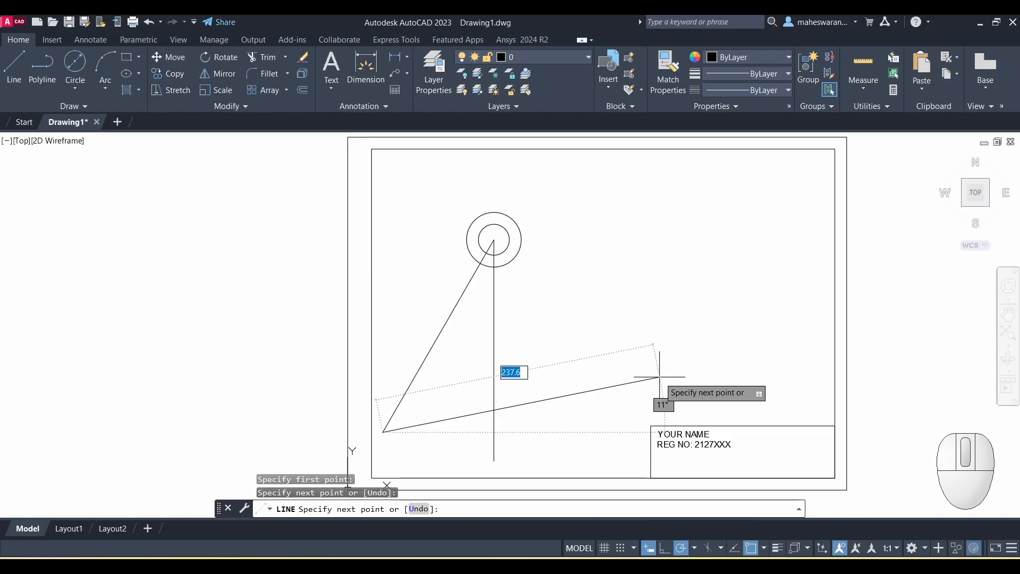
{"action": "key", "text": "Escape"}
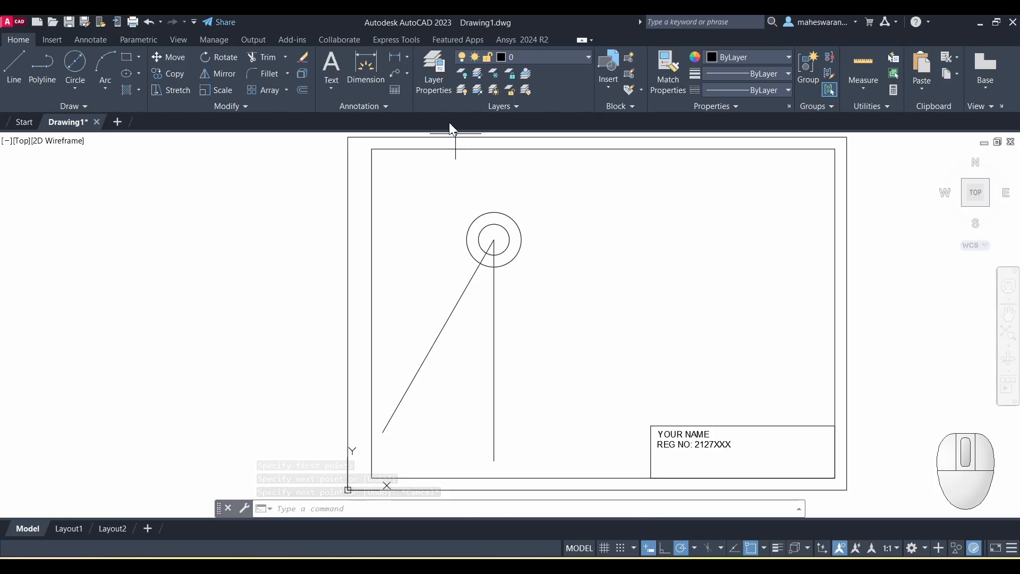
Check the angle between the lower-left line and the vertical line with a temporary angular dimension and erase it
{"action": "left_click", "coordinate": [407, 56]}
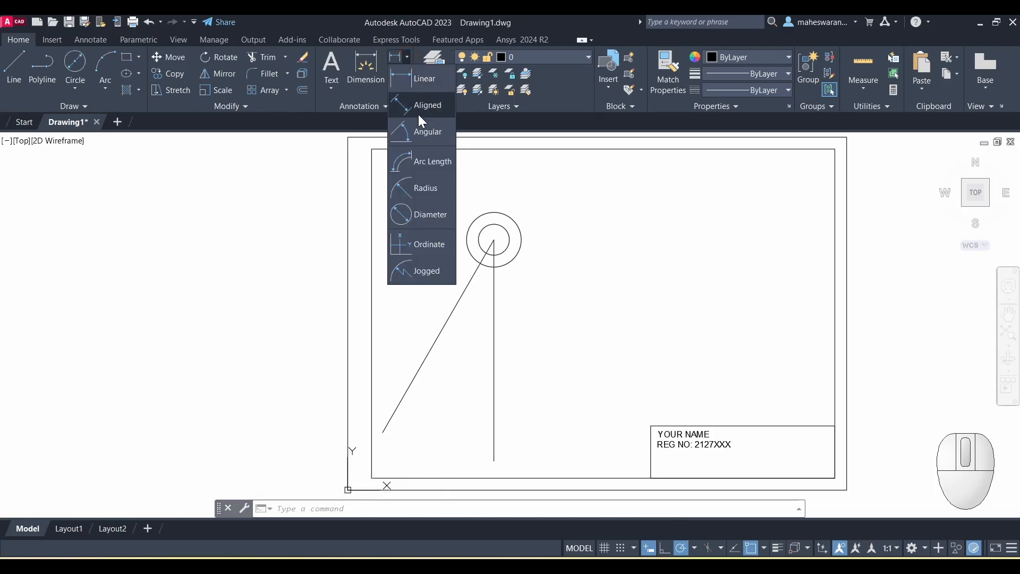
{"action": "left_click", "coordinate": [419, 132]}
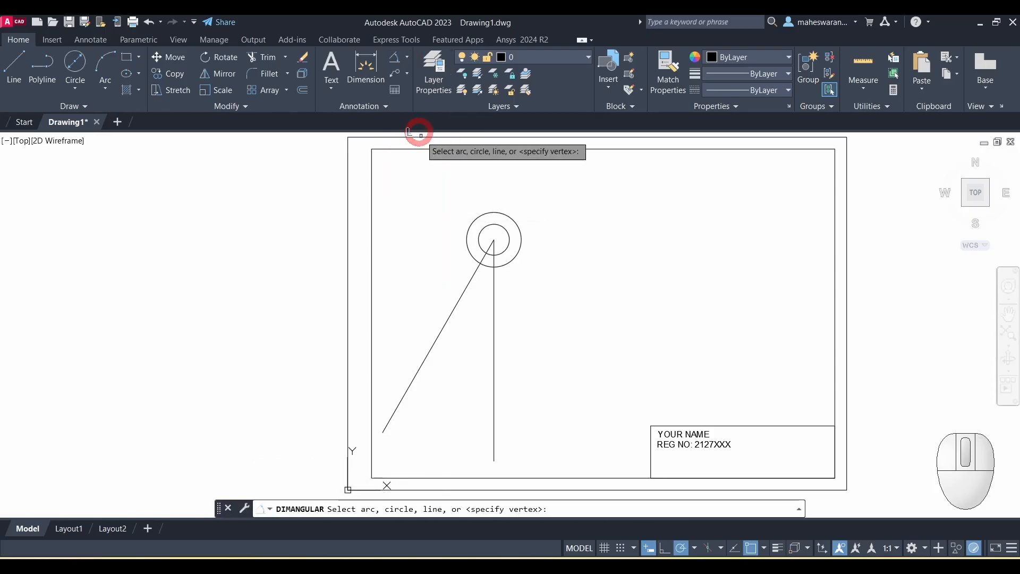
{"action": "left_click", "coordinate": [465, 290]}
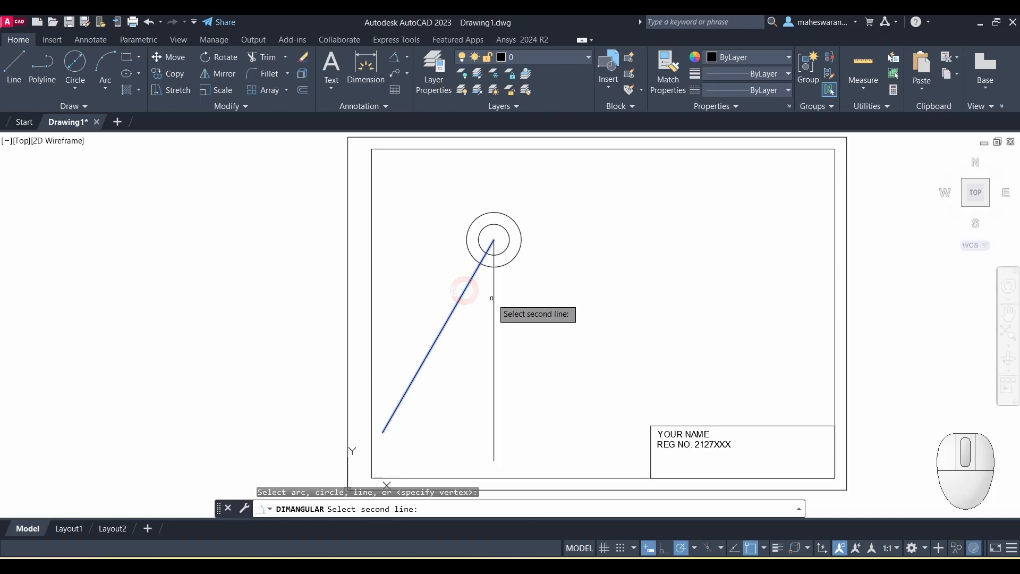
{"action": "left_click", "coordinate": [493, 297]}
{"action": "left_click", "coordinate": [478, 316]}
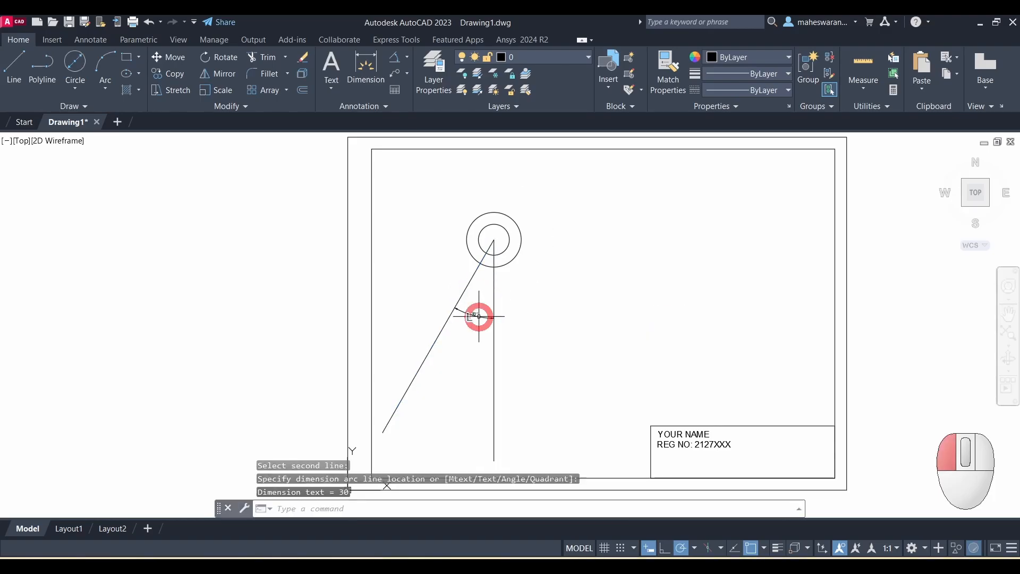
{"action": "scroll", "coordinate": [479, 316], "scroll_direction": "up", "scroll_amount": 4}
{"action": "scroll", "coordinate": [469, 328], "scroll_direction": "down", "scroll_amount": 4}
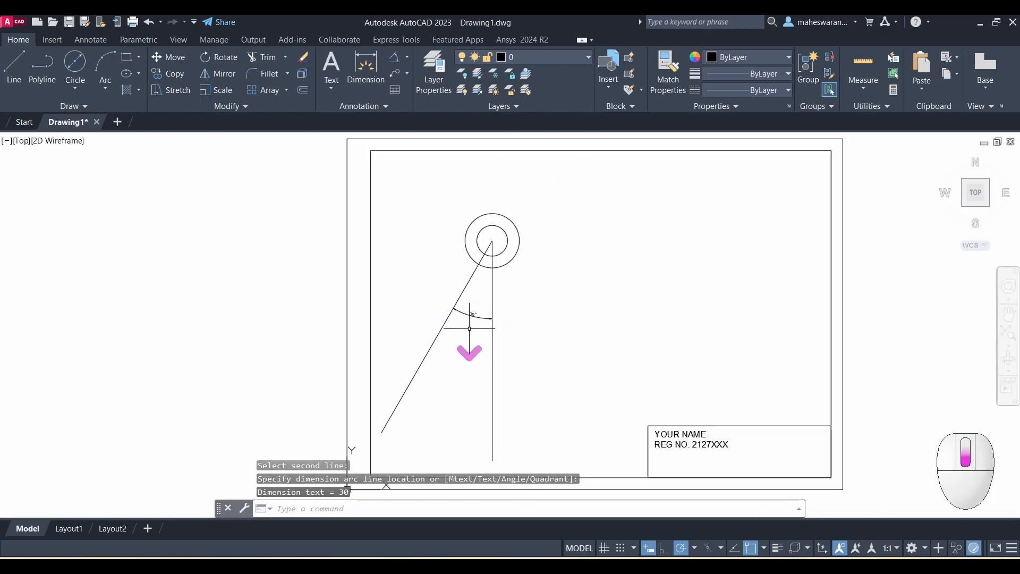
{"action": "left_click", "coordinate": [472, 315]}
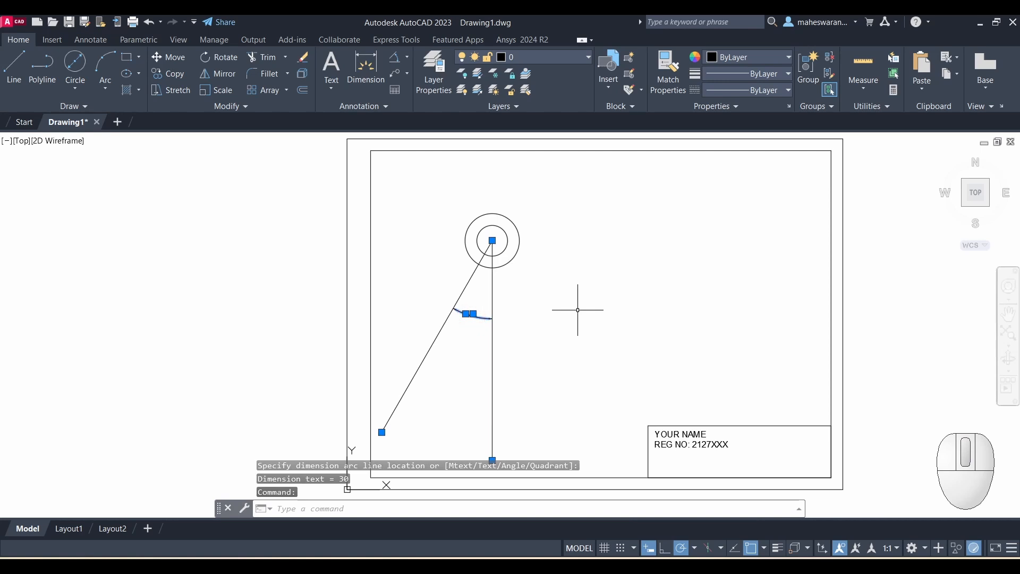
{"action": "key", "text": "Delete"}
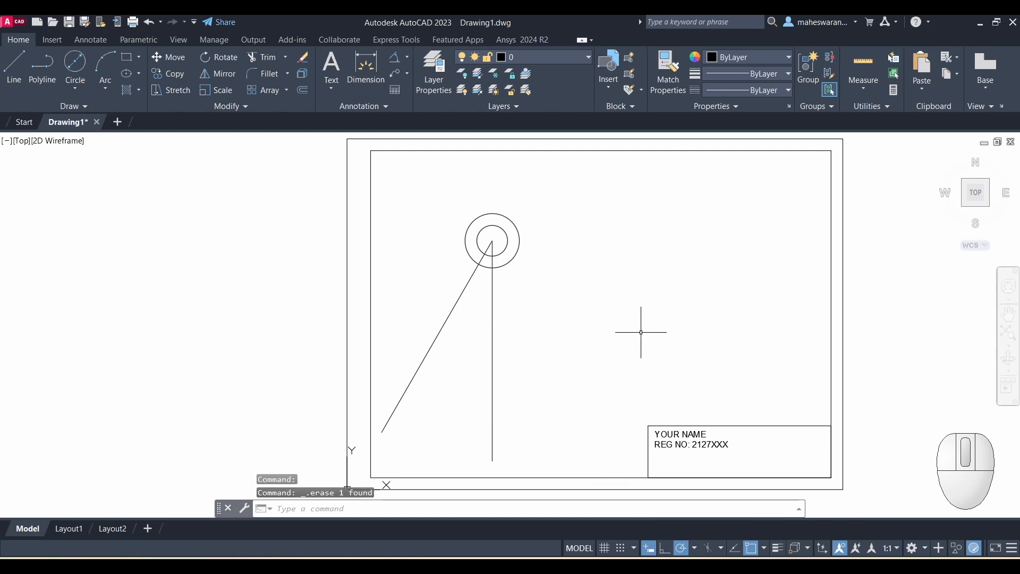
Set the polar tracking increment angle to 10° in the drafting settings
{"action": "key", "text": "alt+Tab"}
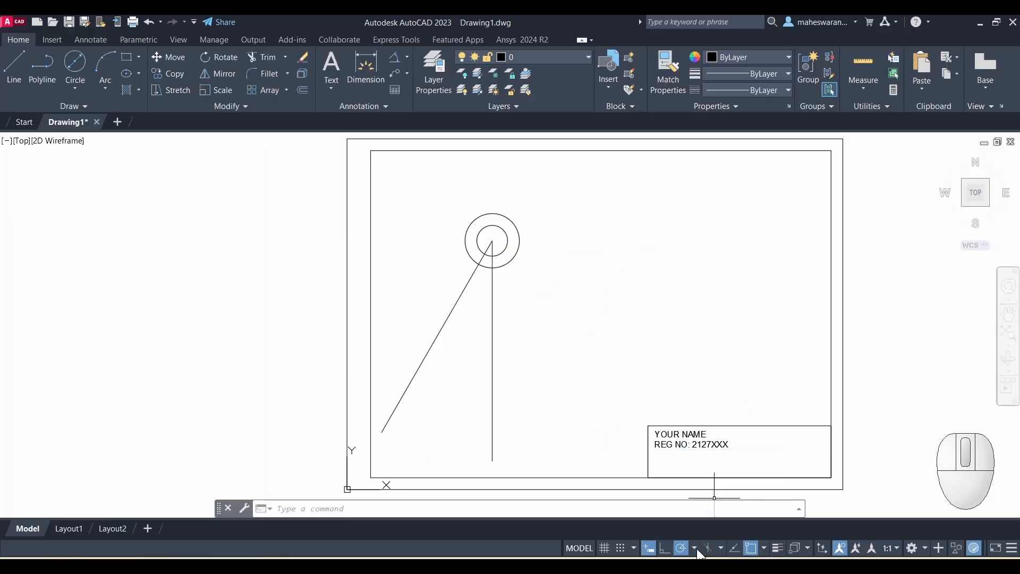
{"action": "left_click", "coordinate": [695, 548]}
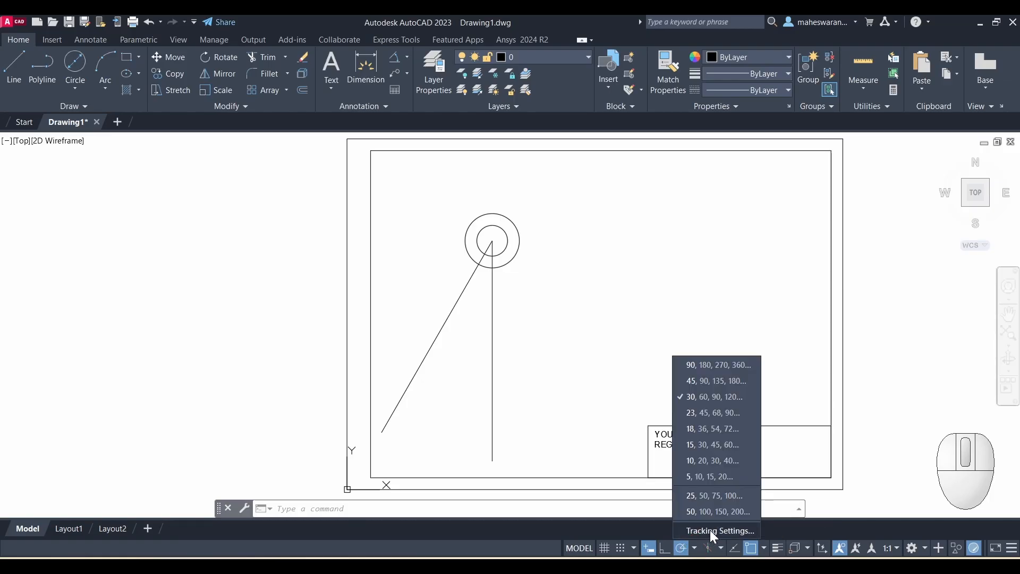
{"action": "left_click", "coordinate": [710, 530]}
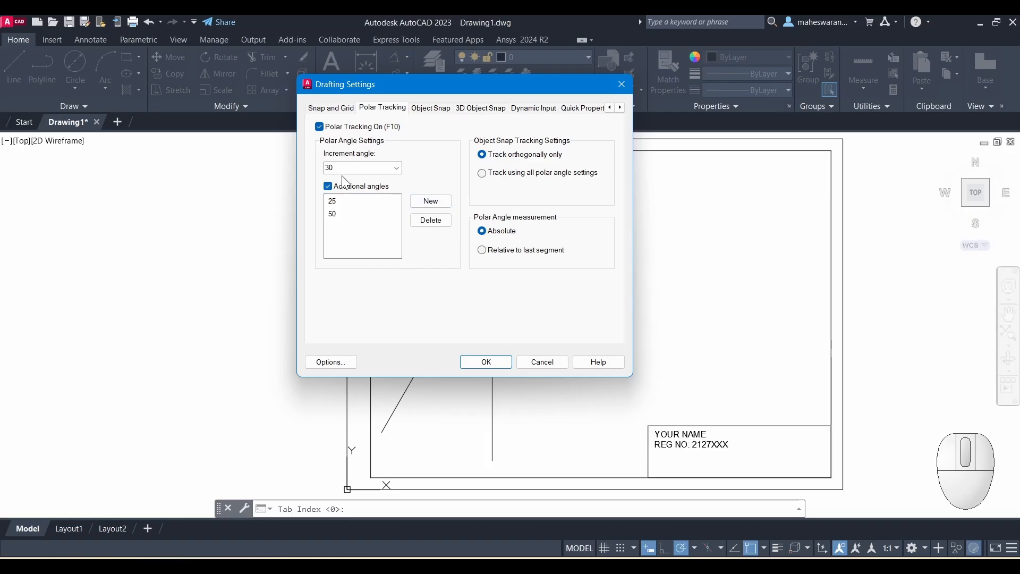
{"action": "left_click", "coordinate": [397, 167]}
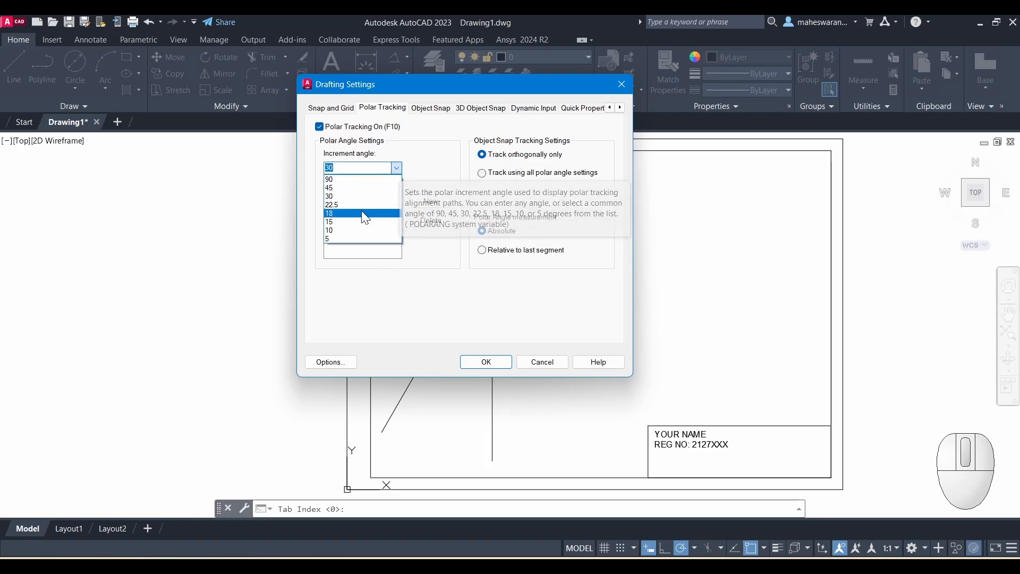
{"action": "left_click", "coordinate": [347, 230]}
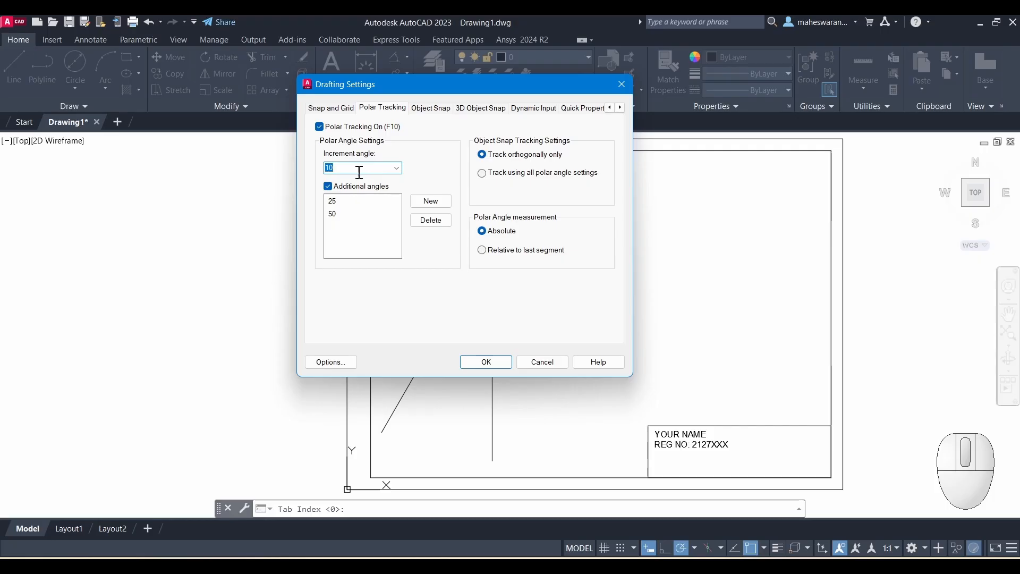
{"action": "left_click", "coordinate": [487, 363]}
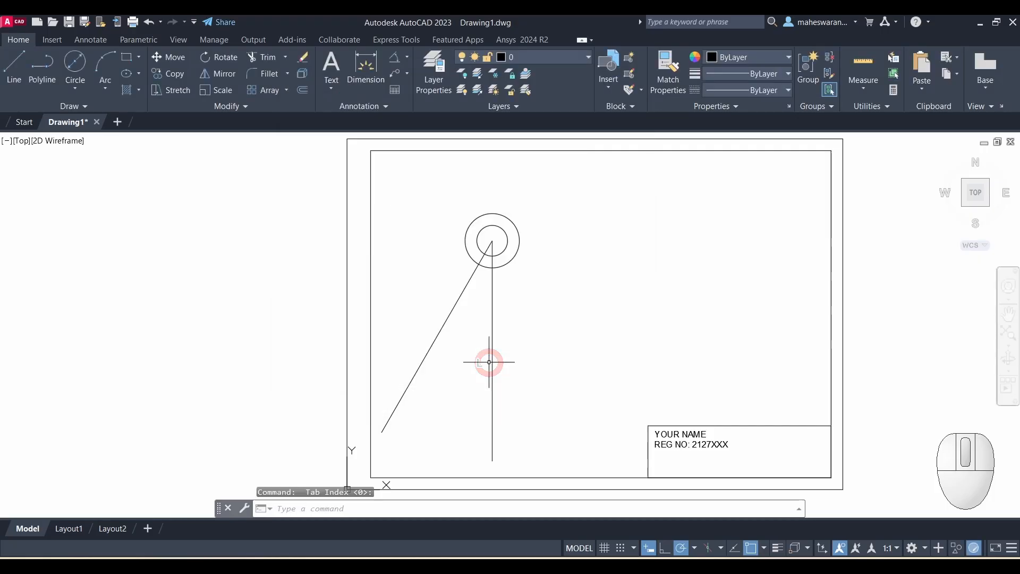
Draw a line from the circles' centre towards the lower right along the 290° polar angle, 20° from the vertical line
{"action": "left_click", "coordinate": [24, 68]}
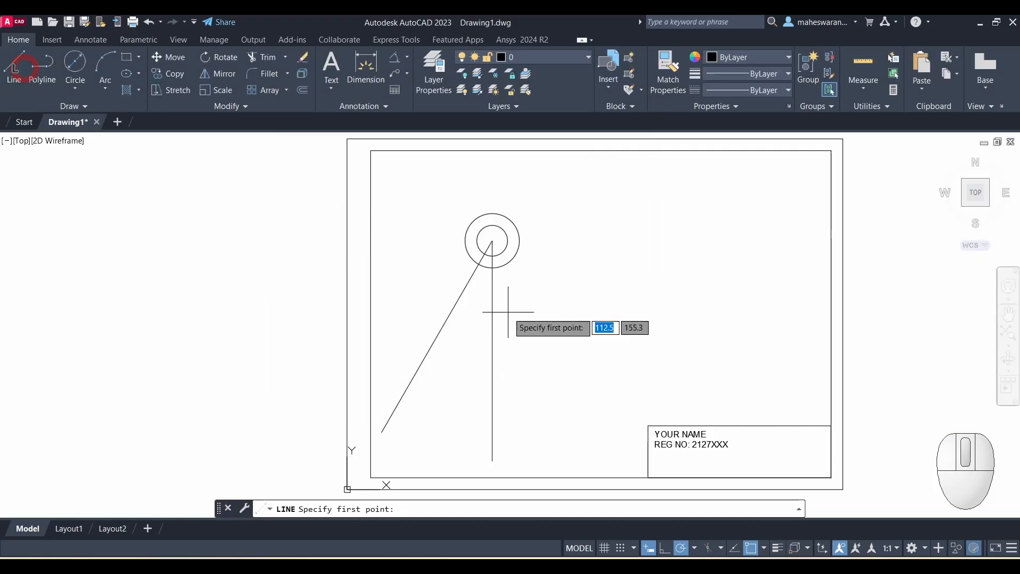
{"action": "left_click", "coordinate": [492, 241]}
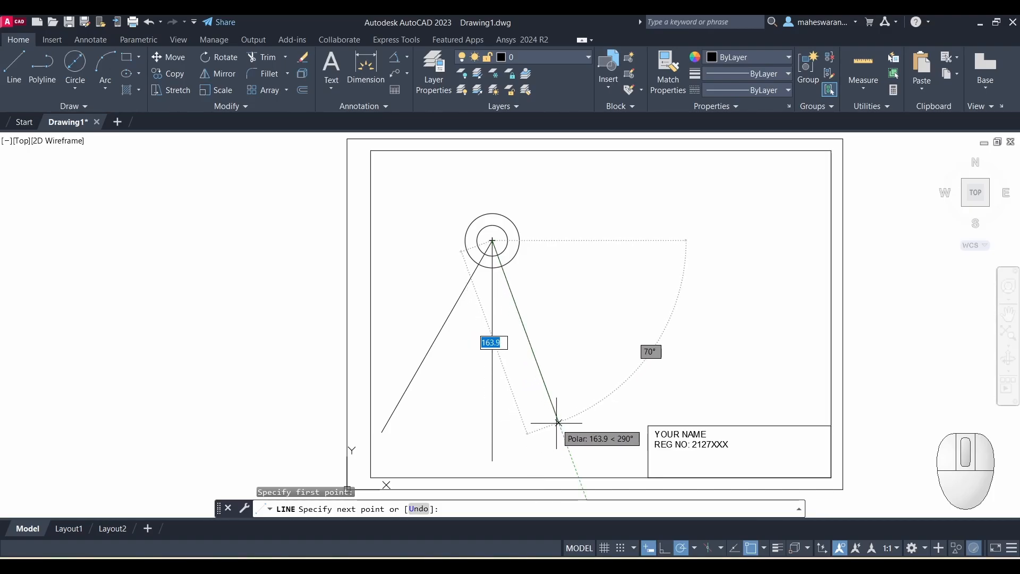
{"action": "left_click", "coordinate": [565, 440]}
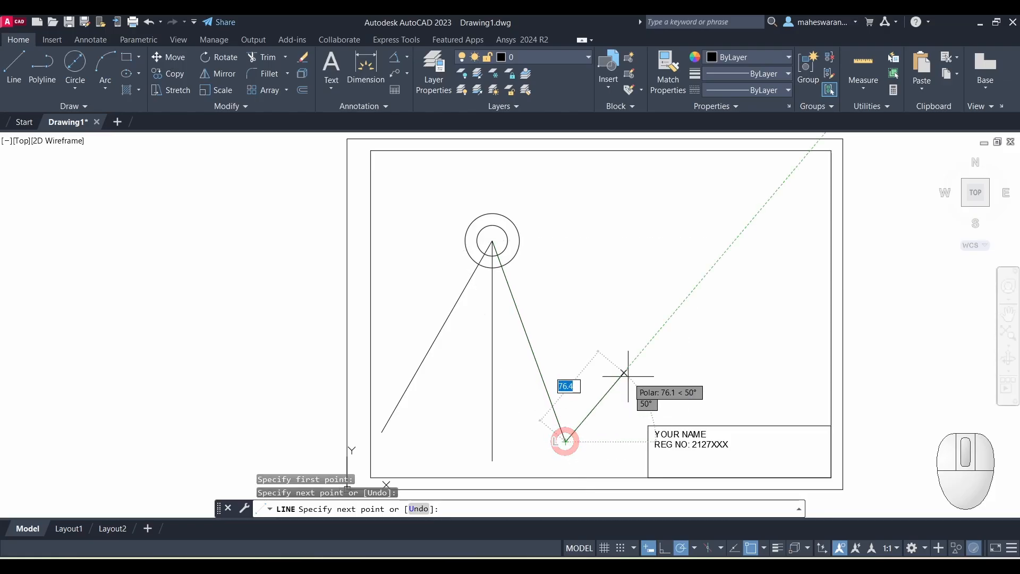
{"action": "key", "text": "Escape"}
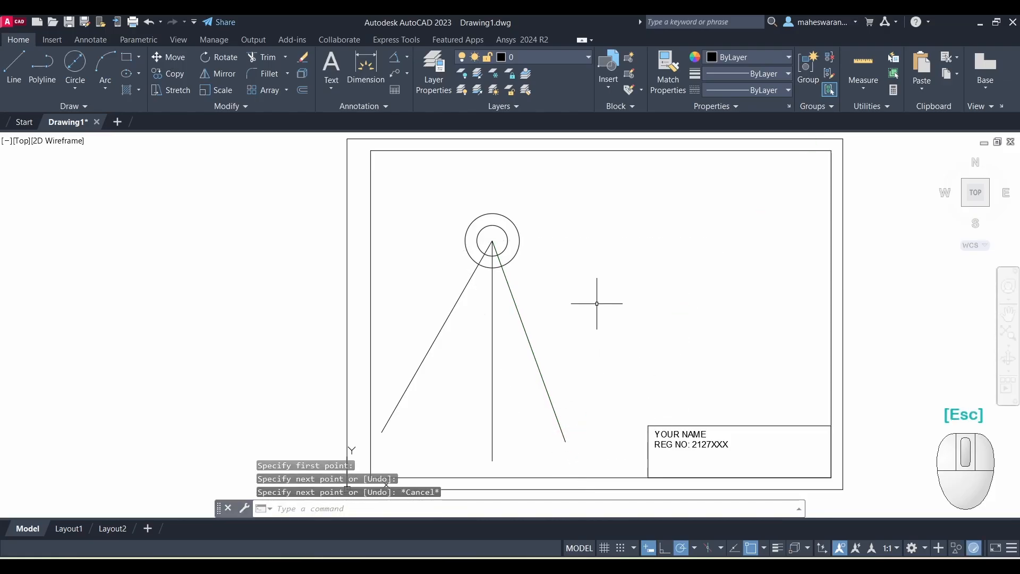
Check the angle between the vertical line and the lower-right line with a temporary angular dimension and erase it
{"action": "left_click", "coordinate": [397, 55]}
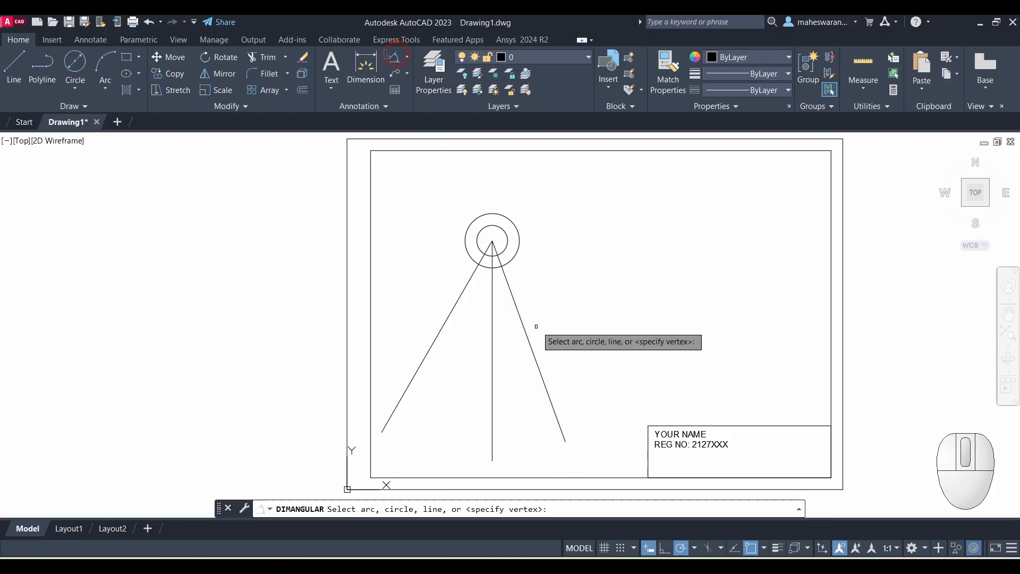
{"action": "left_click", "coordinate": [492, 330]}
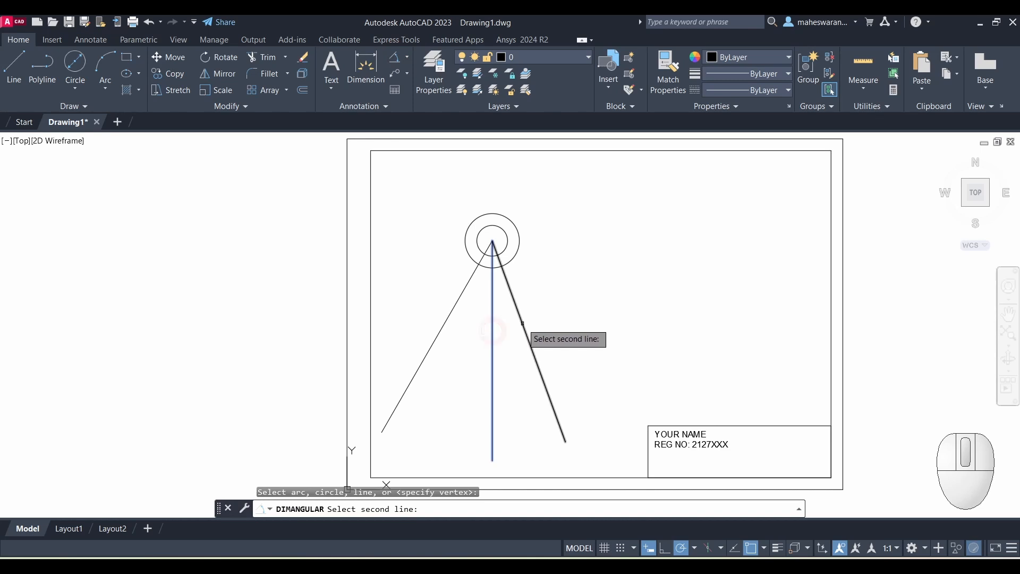
{"action": "left_click", "coordinate": [523, 328]}
{"action": "left_click", "coordinate": [511, 330]}
{"action": "scroll", "coordinate": [503, 354], "scroll_direction": "up", "scroll_amount": 5}
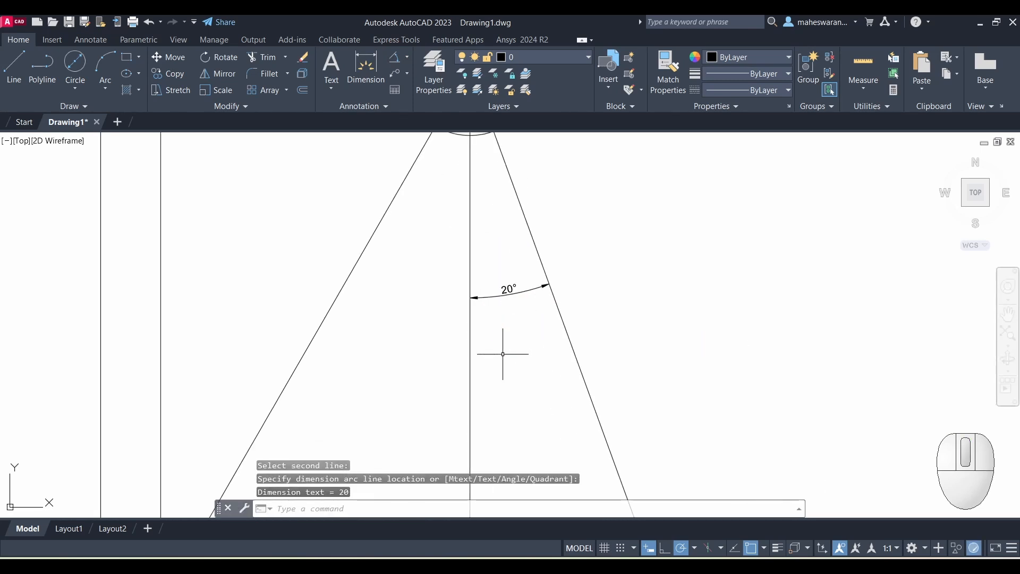
{"action": "scroll", "coordinate": [503, 354], "scroll_direction": "down", "scroll_amount": 5}
{"action": "left_click", "coordinate": [506, 328]}
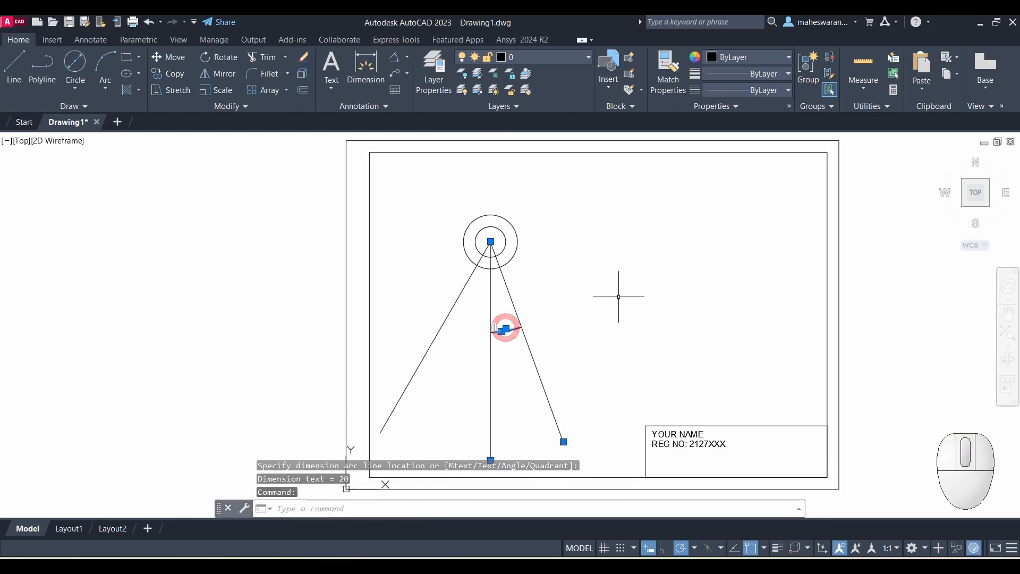
{"action": "key", "text": "Delete"}
Draw a circle of radius 130 centred on the common centre of the two concentric circles
{"action": "middle_click_drag", "start_coordinate": [590, 330], "coordinate": [601, 287]}
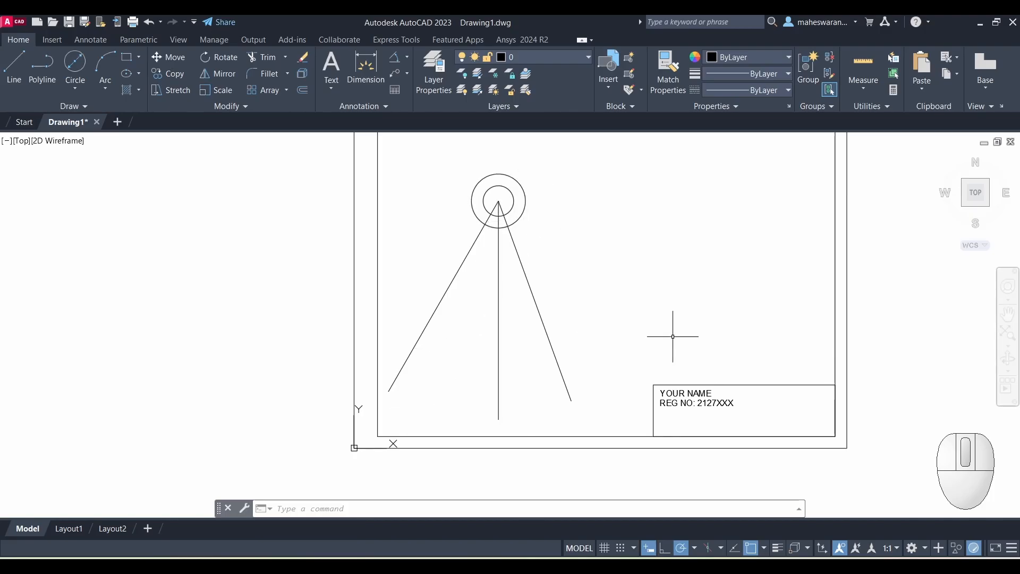
{"action": "key", "text": "alt+Tab"}
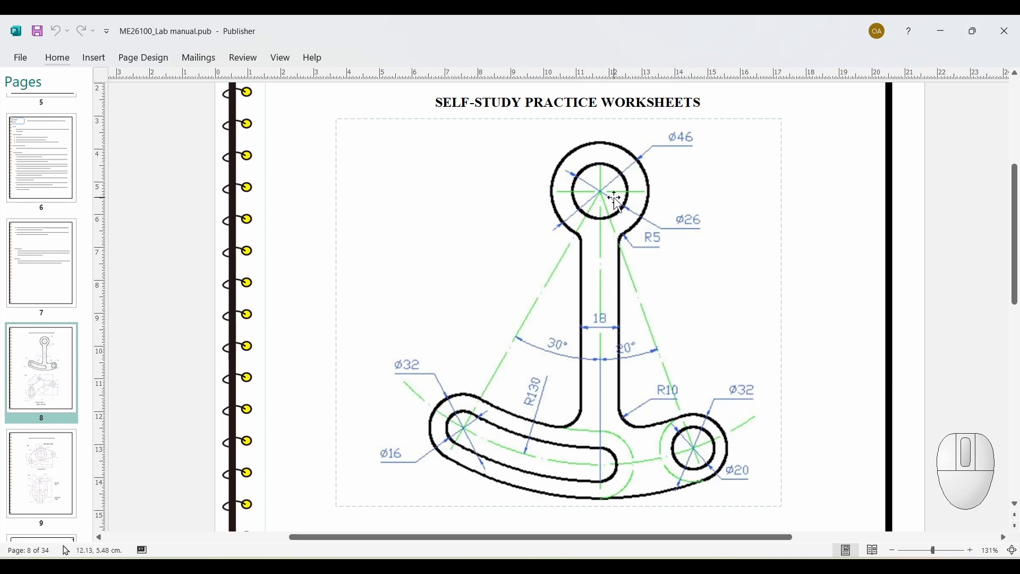
{"action": "key", "text": "alt+Tab"}
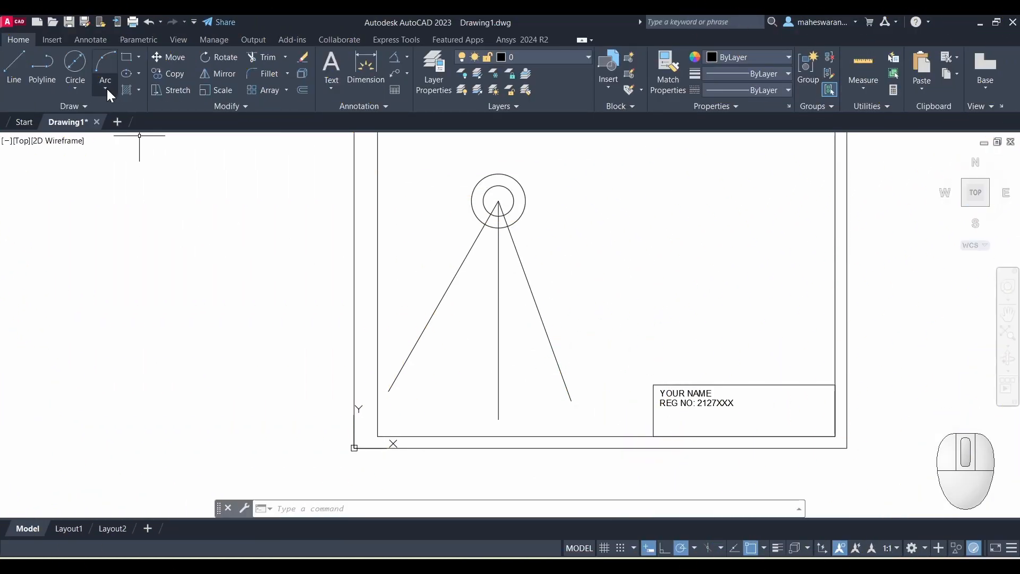
{"action": "left_click", "coordinate": [105, 88]}
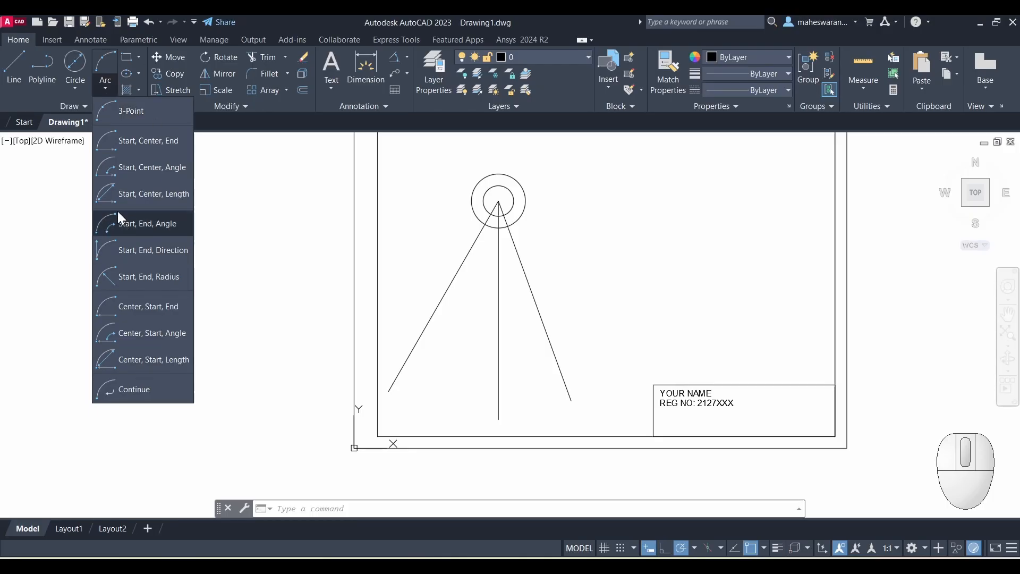
{"action": "left_click", "coordinate": [107, 88]}
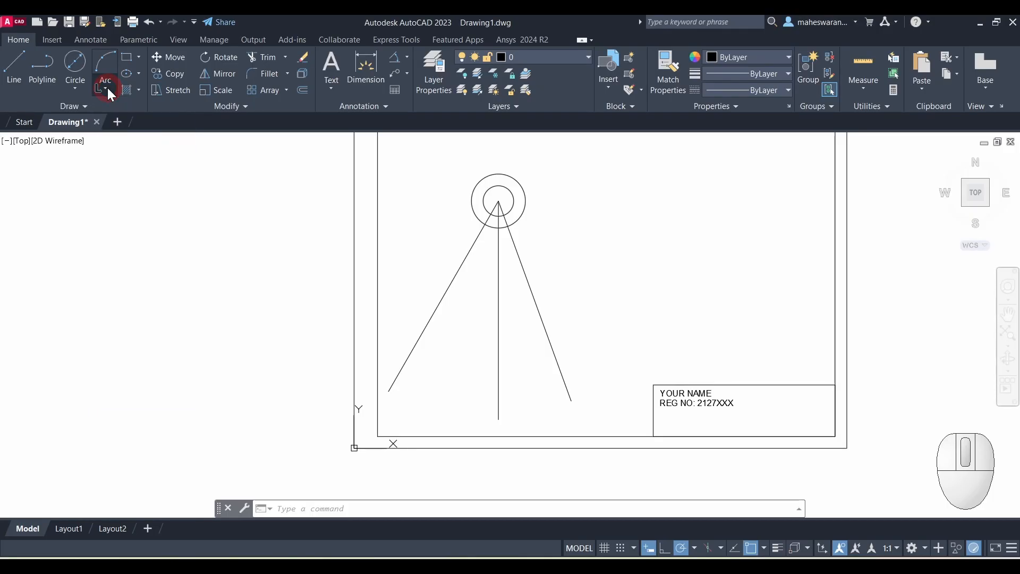
{"action": "left_click", "coordinate": [76, 88]}
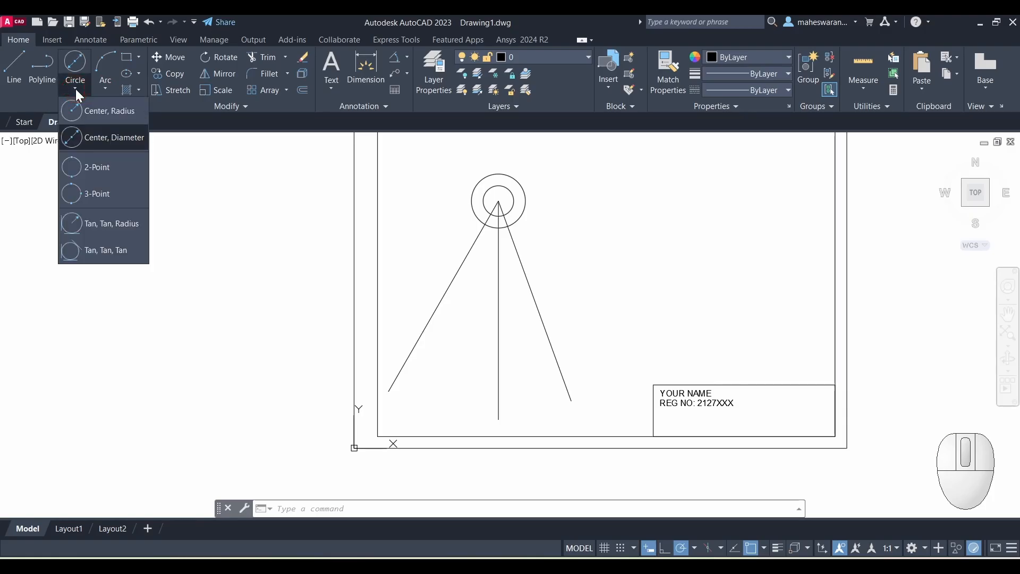
{"action": "left_click", "coordinate": [85, 109]}
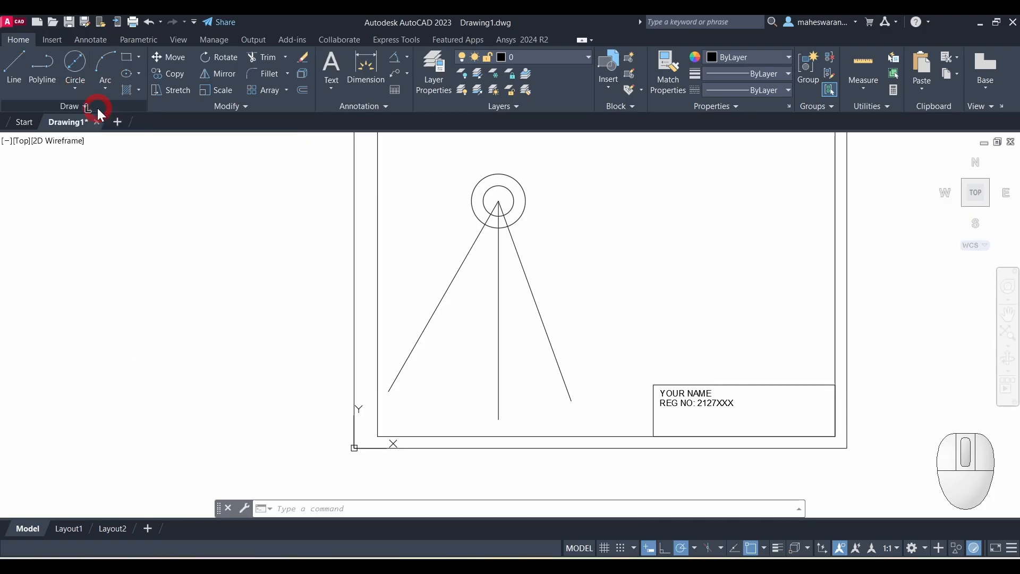
{"action": "left_click", "coordinate": [498, 201]}
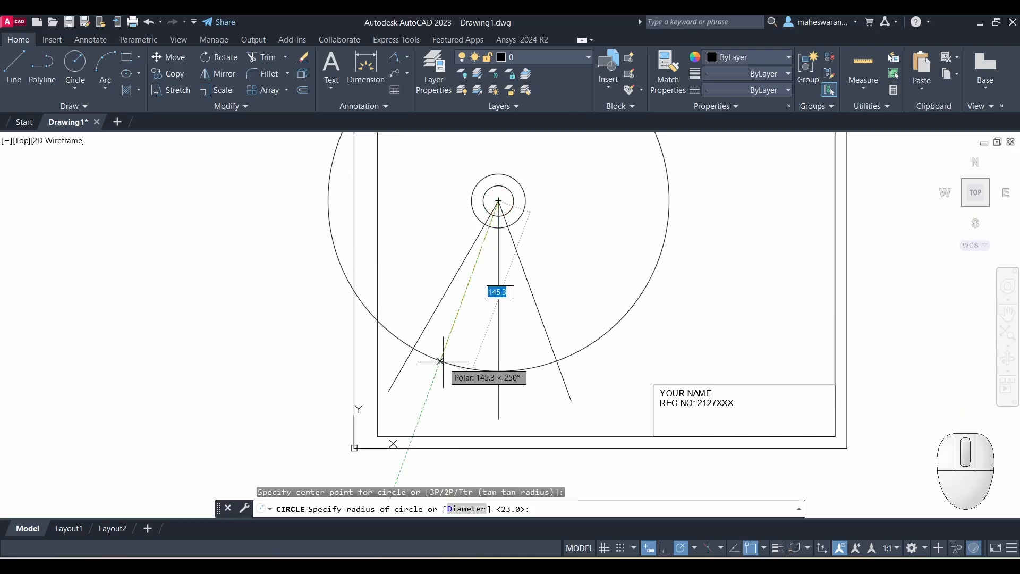
{"action": "type", "text": "13"}
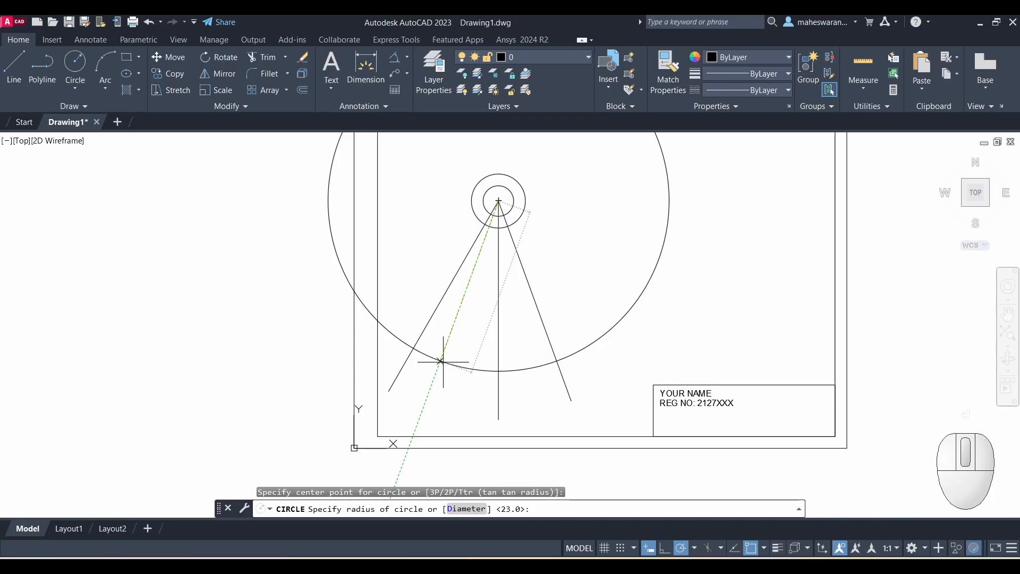
{"action": "key", "text": "Return"}
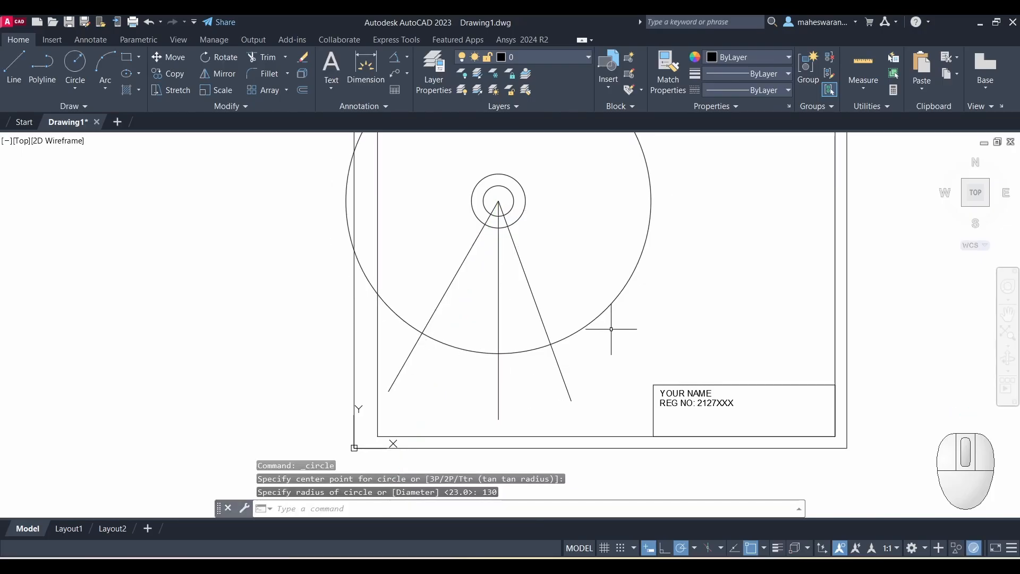
Trim the radius 130 circle so only the arc between the two angled lines below the concentric circles remains
{"action": "scroll", "coordinate": [486, 380], "scroll_direction": "down", "scroll_amount": 1}
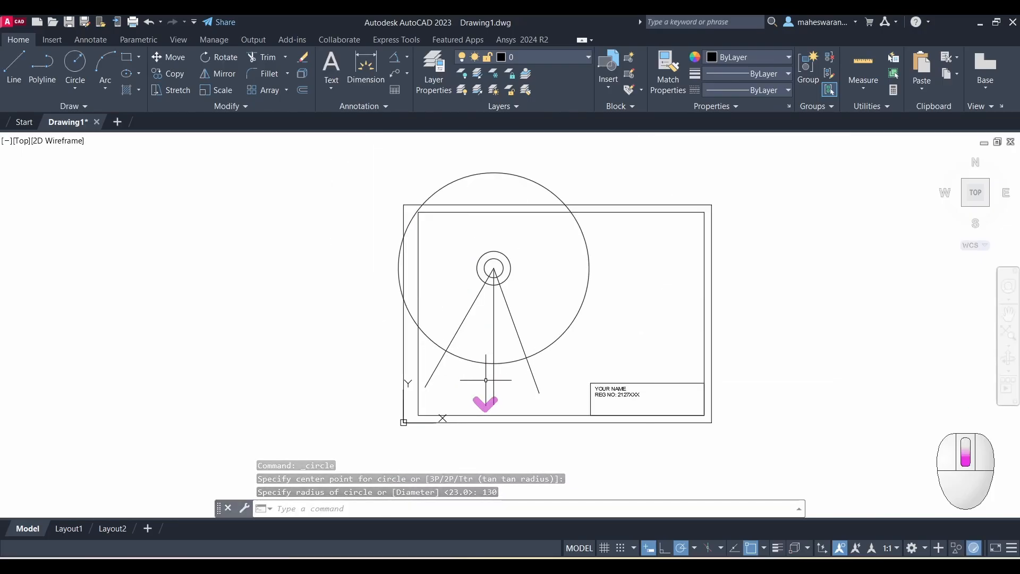
{"action": "scroll", "coordinate": [445, 377], "scroll_direction": "up", "scroll_amount": 2}
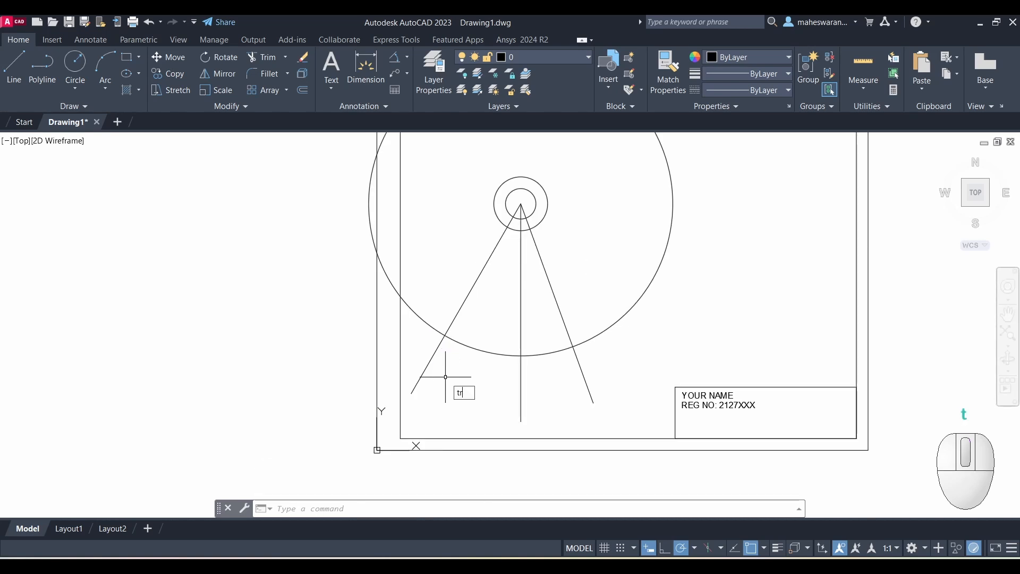
{"action": "key", "text": "Return"}
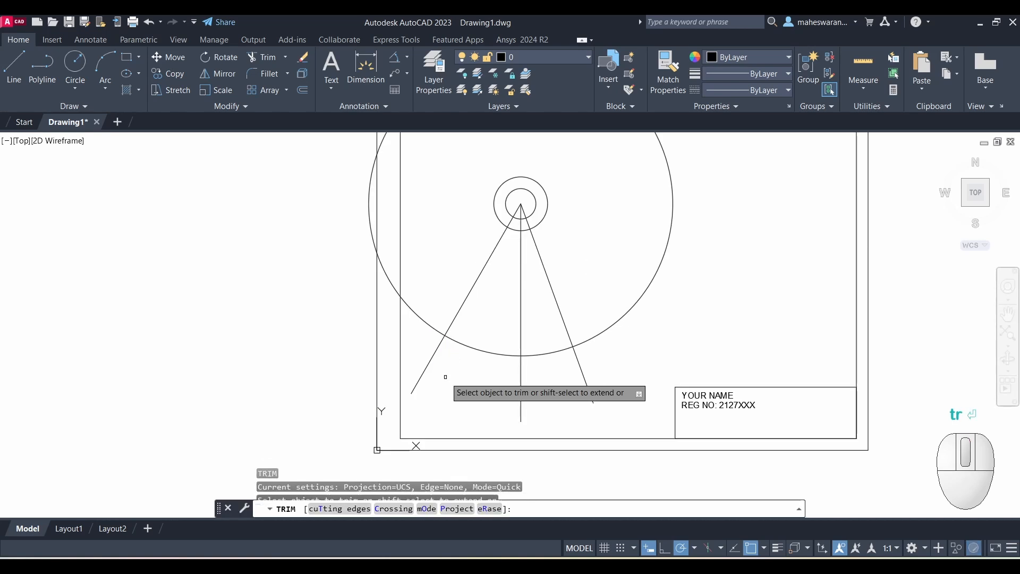
{"action": "left_click", "coordinate": [416, 312]}
{"action": "left_click", "coordinate": [392, 280]}
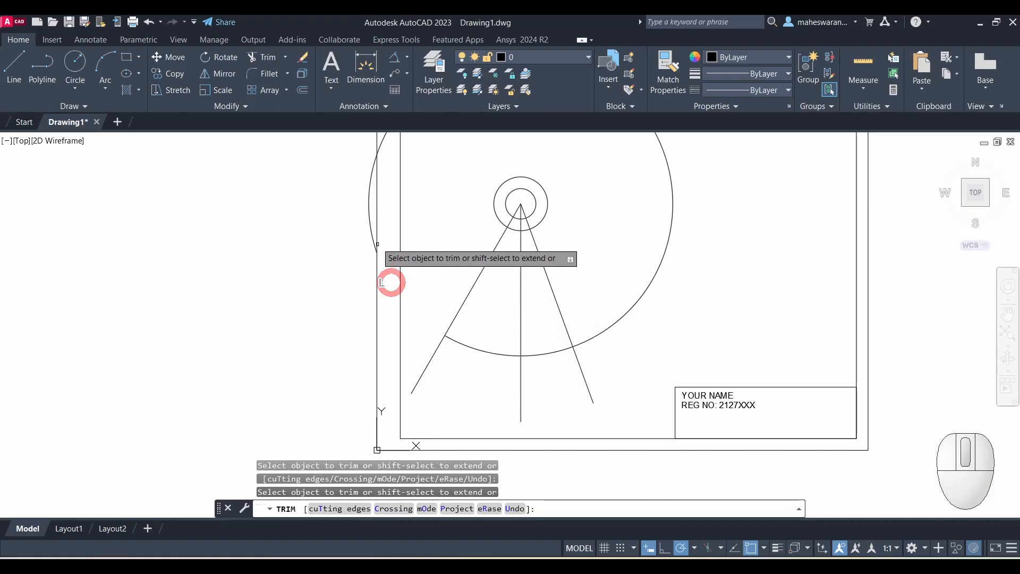
{"action": "mouse_move", "coordinate": [425, 228]}
{"action": "middle_mouse_down"}
{"action": "mouse_move", "coordinate": [430, 268]}
{"action": "mouse_move", "coordinate": [367, 379]}
{"action": "middle_mouse_up"}
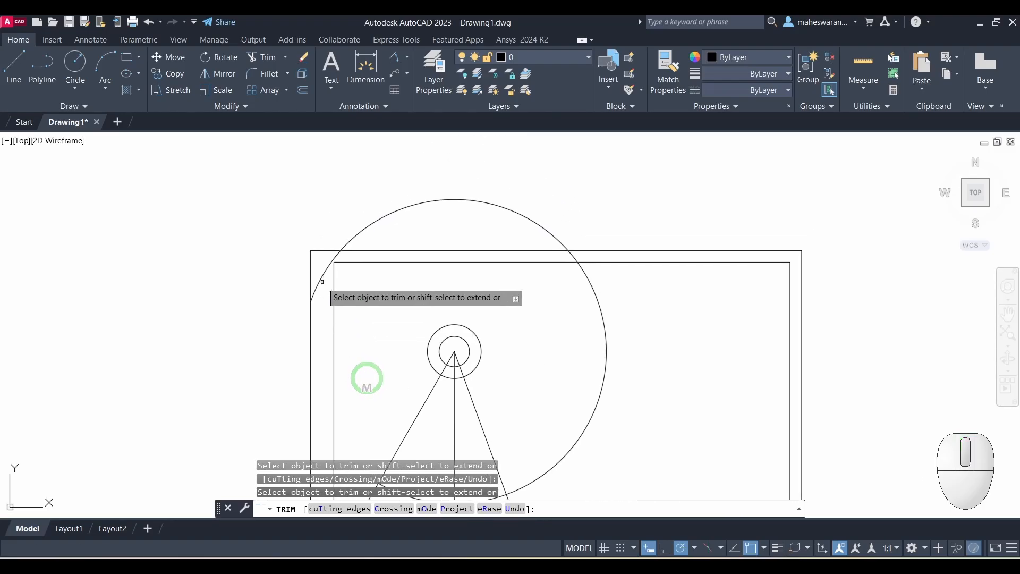
{"action": "left_click", "coordinate": [397, 211]}
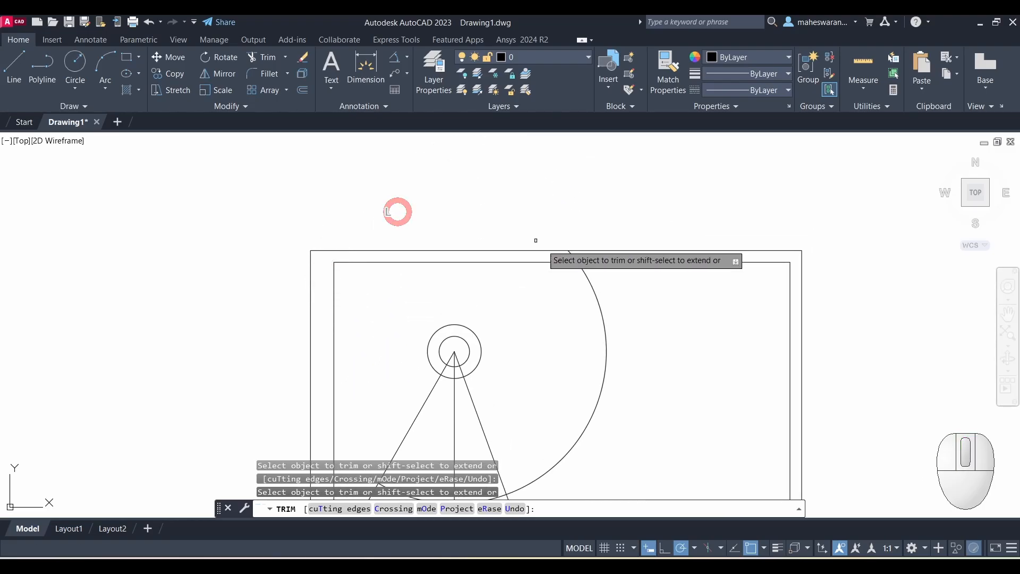
{"action": "left_click", "coordinate": [598, 307]}
{"action": "scroll", "coordinate": [599, 306], "scroll_direction": "up", "scroll_amount": 5}
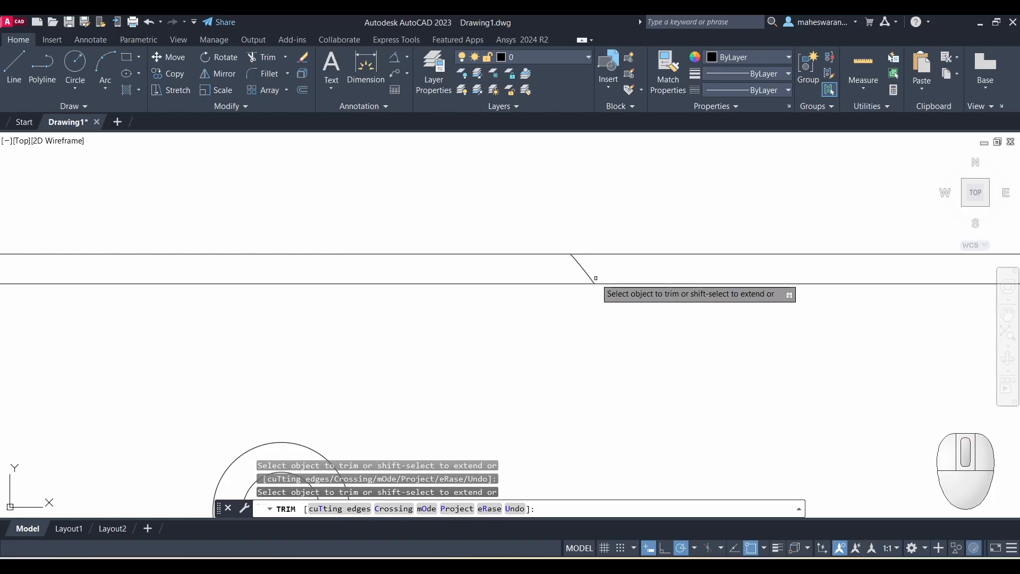
{"action": "scroll", "coordinate": [589, 272], "scroll_direction": "down", "scroll_amount": 5}
Trim the ends of the vertical line and both angled lines that extend below the R130 arc
{"action": "middle_click_drag", "start_coordinate": [547, 346], "coordinate": [578, 173]}
{"action": "scroll", "coordinate": [578, 308], "scroll_direction": "down", "scroll_amount": 2}
{"action": "scroll", "coordinate": [513, 325], "scroll_direction": "up", "scroll_amount": 2}
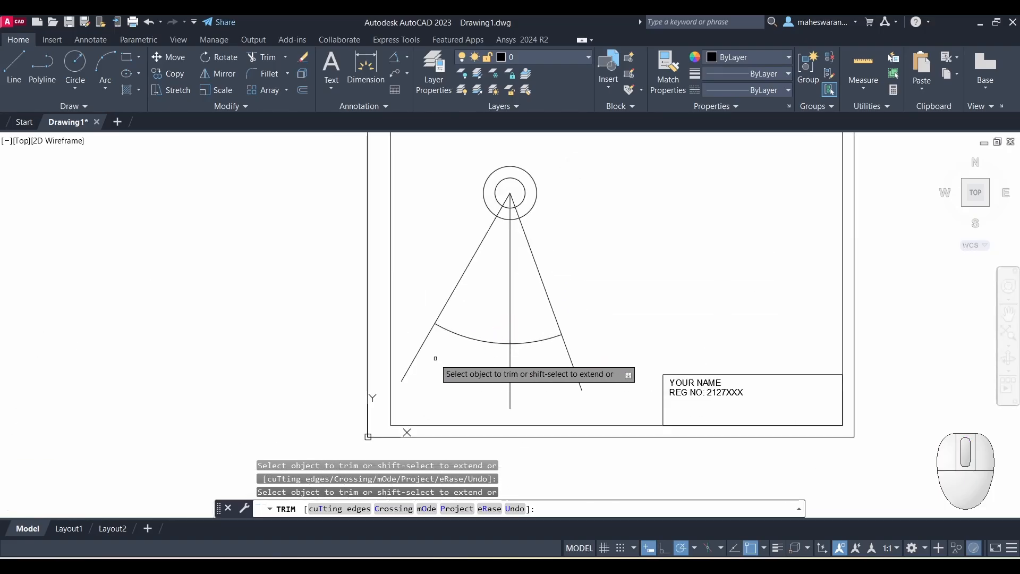
{"action": "left_click", "coordinate": [416, 356]}
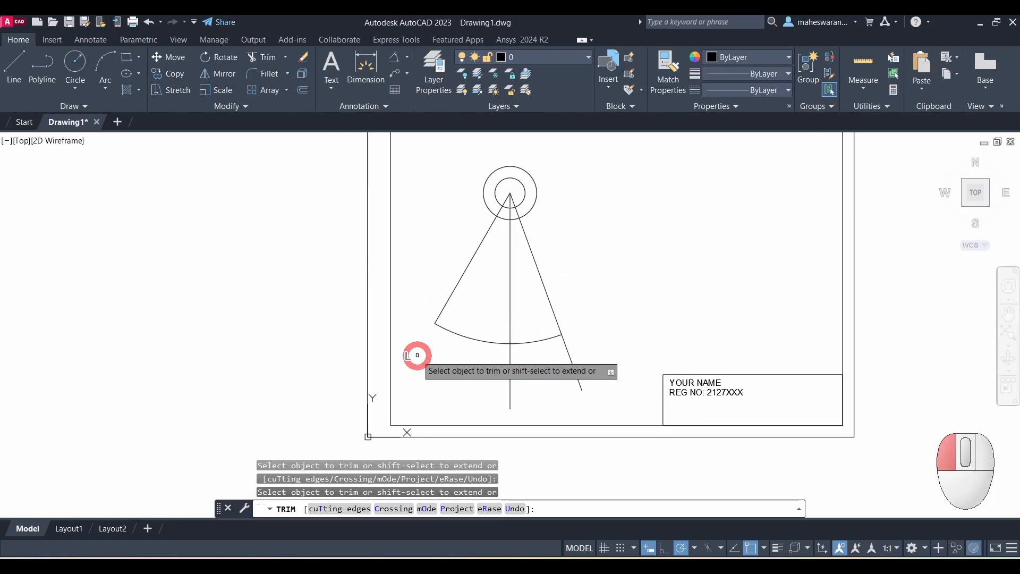
{"action": "left_click", "coordinate": [572, 357]}
{"action": "left_click", "coordinate": [512, 386]}
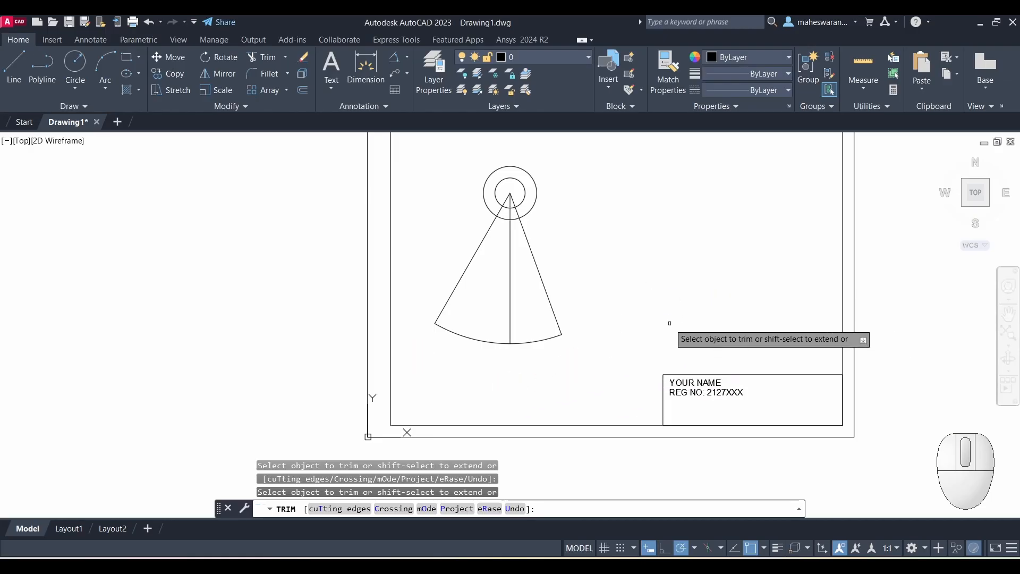
{"action": "key", "text": "Escape"}
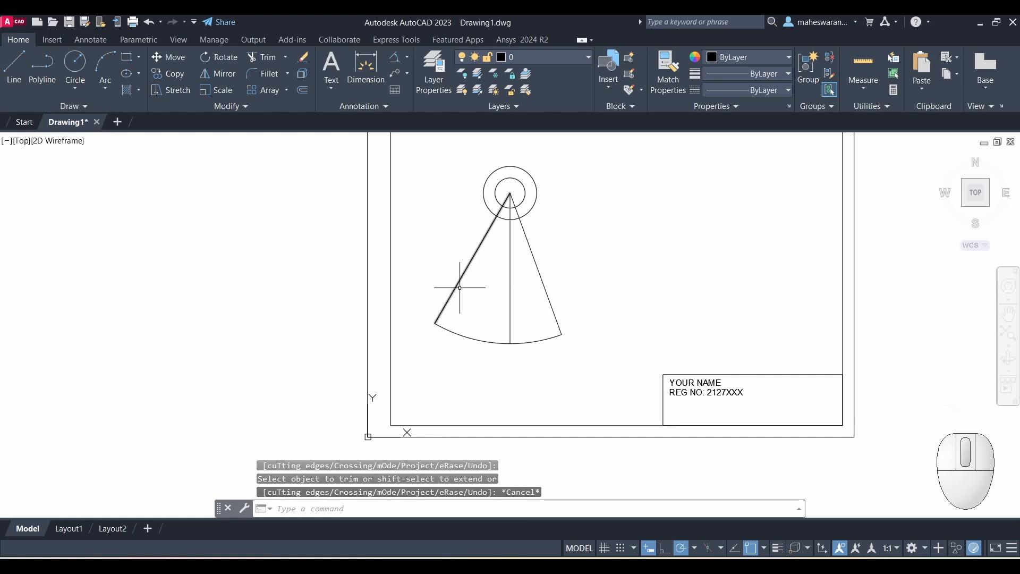
Examine the centre lines on the Publisher worksheet and return to the AutoCAD drawing
{"action": "scroll", "coordinate": [468, 293], "scroll_direction": "up", "scroll_amount": 2}
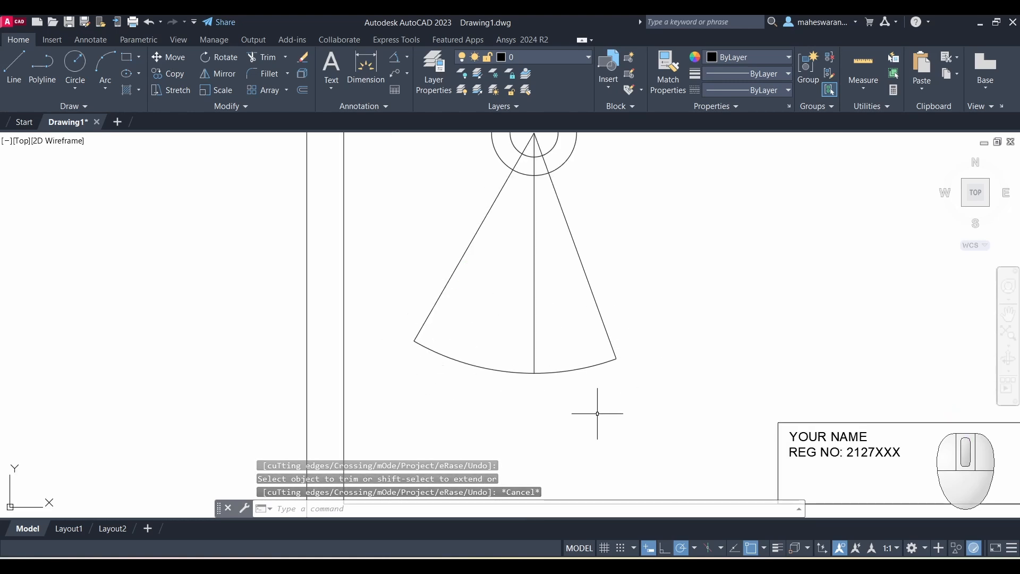
{"action": "scroll", "coordinate": [659, 314], "scroll_direction": "down", "scroll_amount": 2}
{"action": "middle_click_drag", "start_coordinate": [683, 278], "coordinate": [608, 296]}
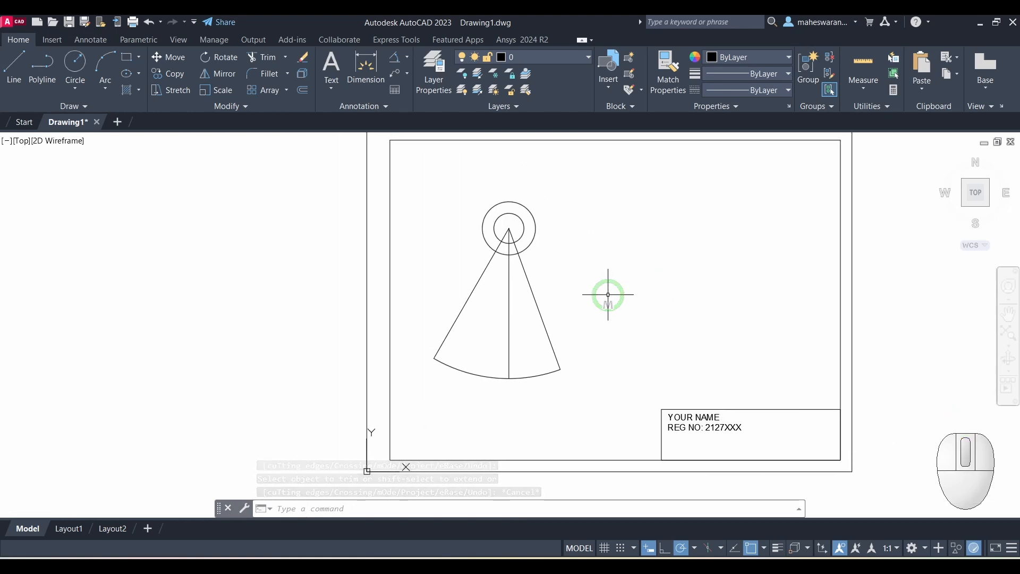
{"action": "key", "text": "alt+Tab"}
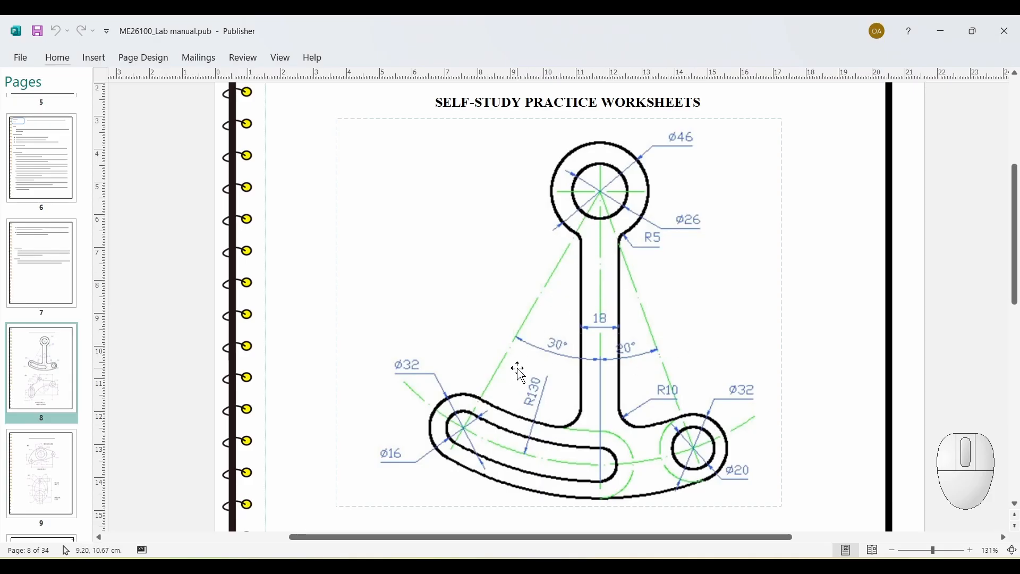
{"action": "key", "text": "alt+Tab"}
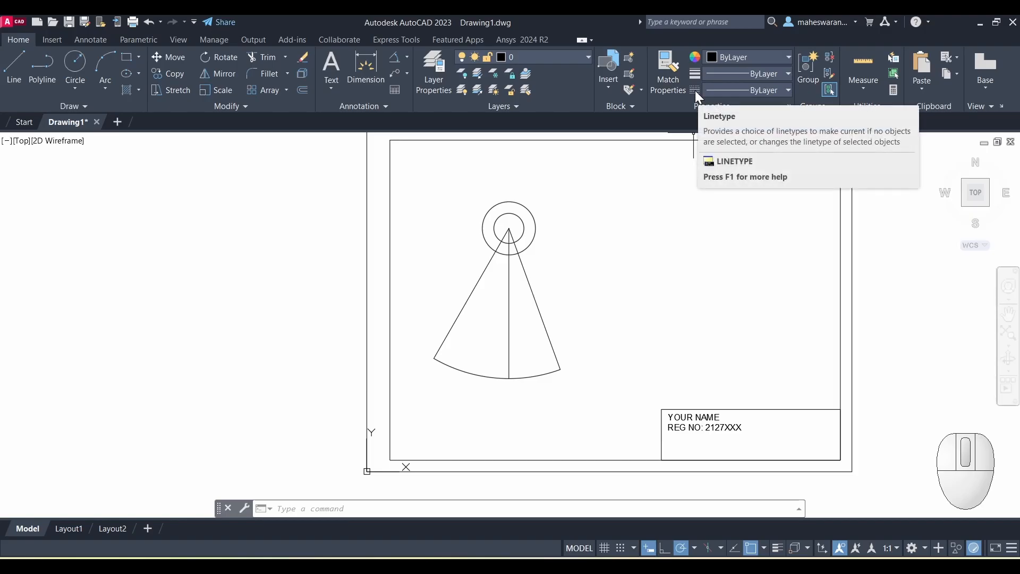
Load the CENTER linetype from acadiso.lin into the drawing
{"action": "left_click", "coordinate": [787, 91]}
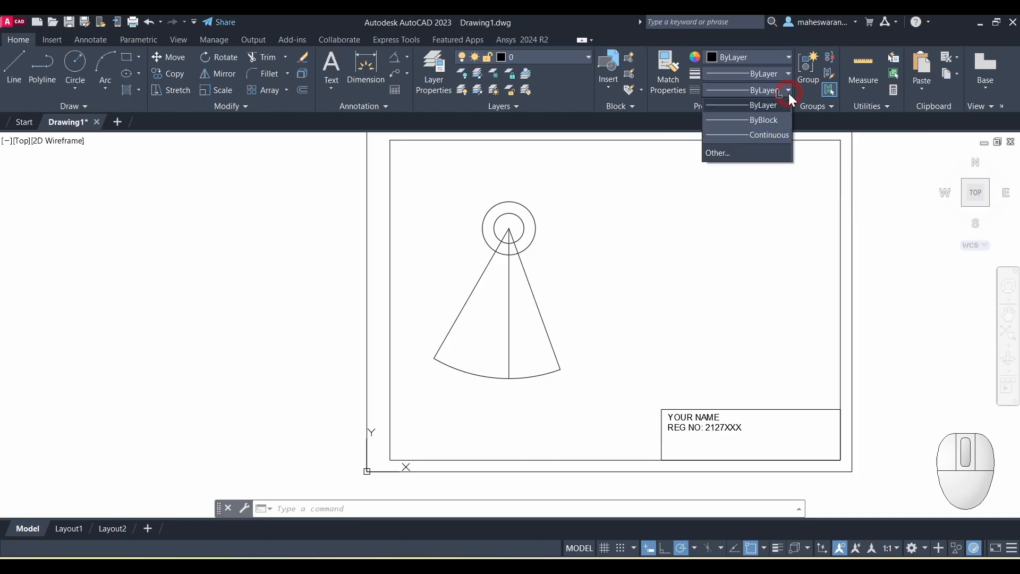
{"action": "left_click", "coordinate": [720, 153]}
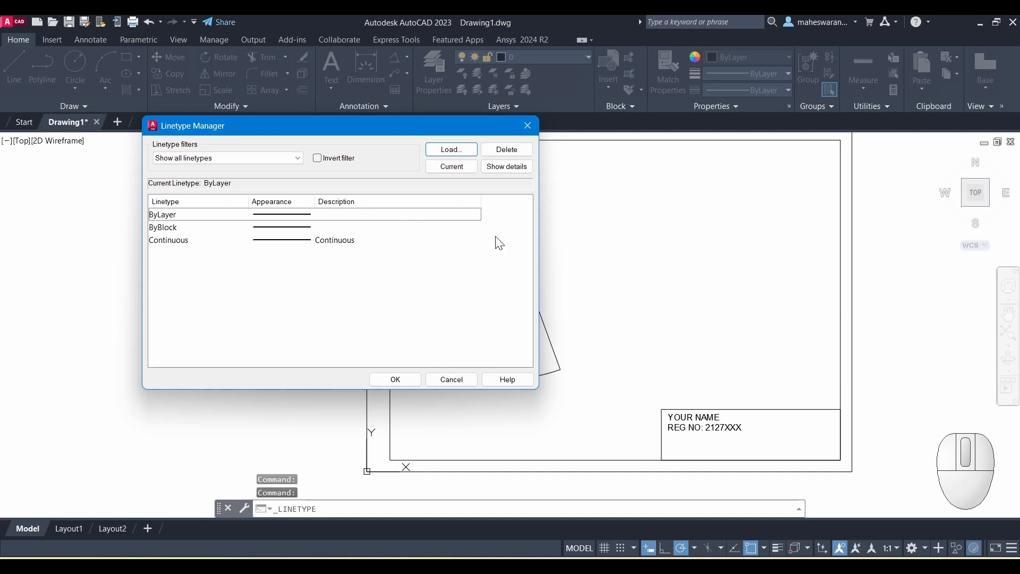
{"action": "left_click", "coordinate": [451, 149]}
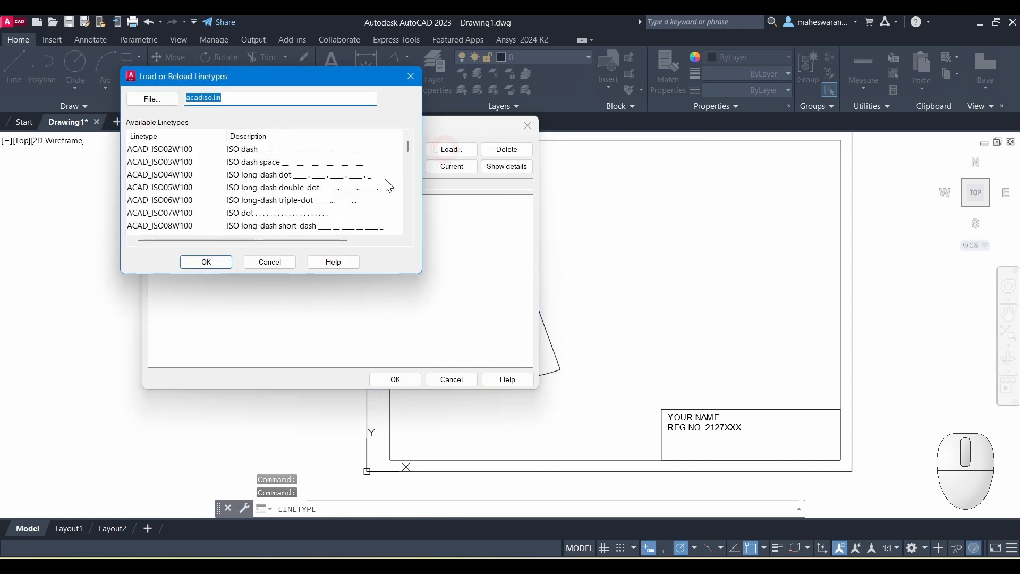
{"action": "scroll", "coordinate": [253, 175], "scroll_direction": "down", "scroll_amount": 3}
{"action": "scroll", "coordinate": [252, 166], "scroll_direction": "down", "scroll_amount": 2}
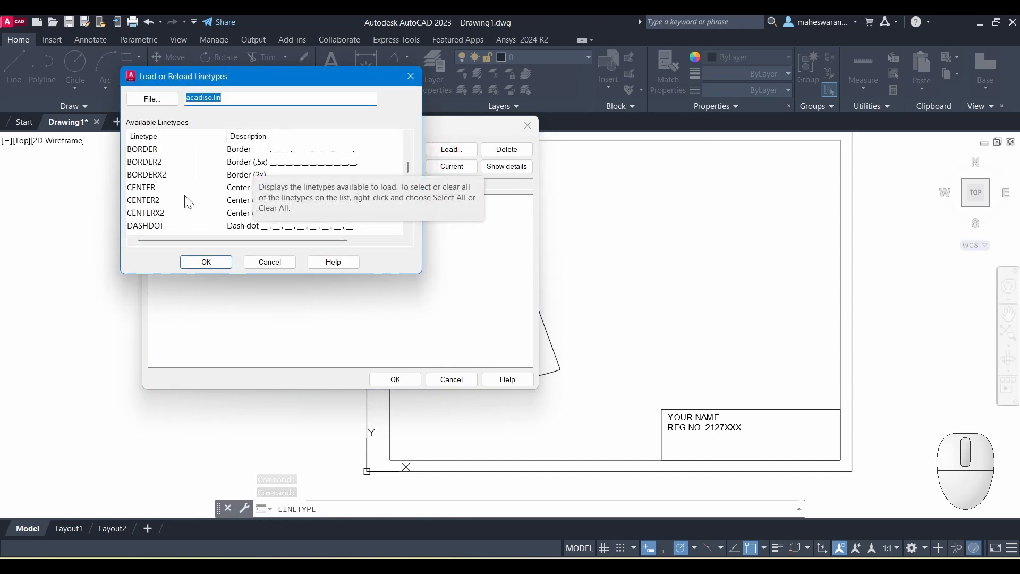
{"action": "left_click", "coordinate": [141, 187]}
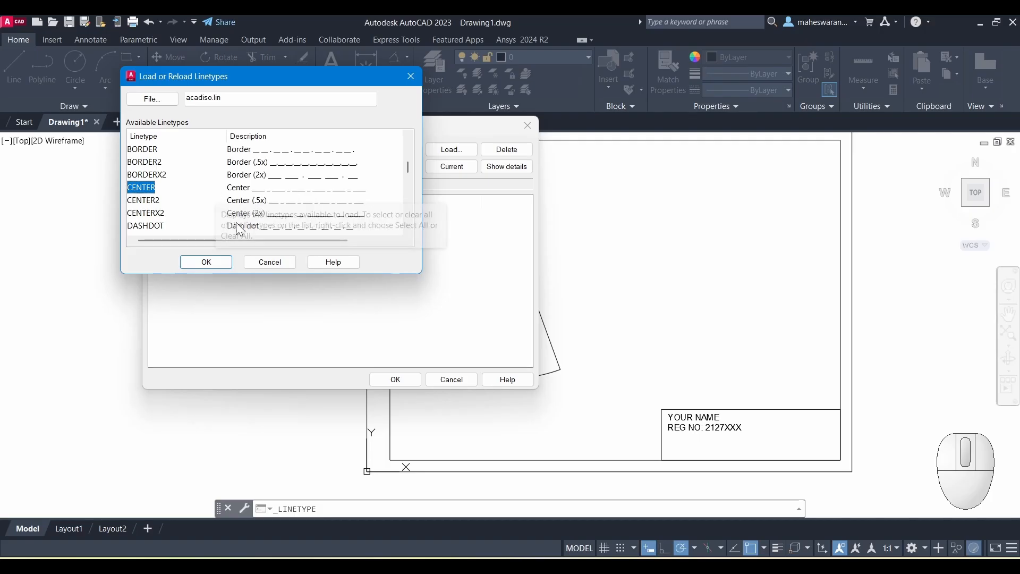
{"action": "left_click", "coordinate": [207, 262]}
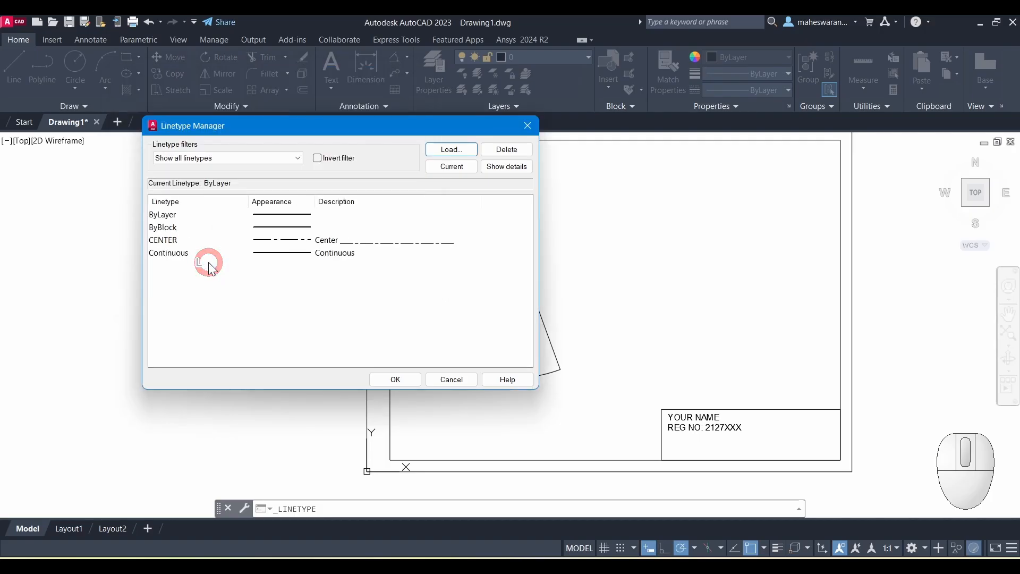
{"action": "left_click", "coordinate": [184, 241]}
{"action": "left_click", "coordinate": [396, 379]}
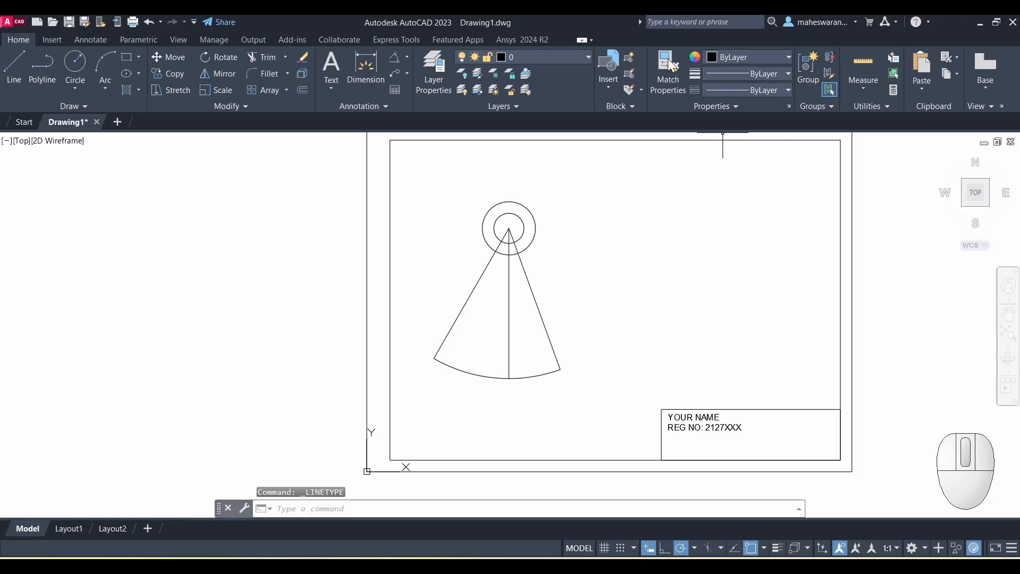
{"action": "left_click", "coordinate": [789, 91]}
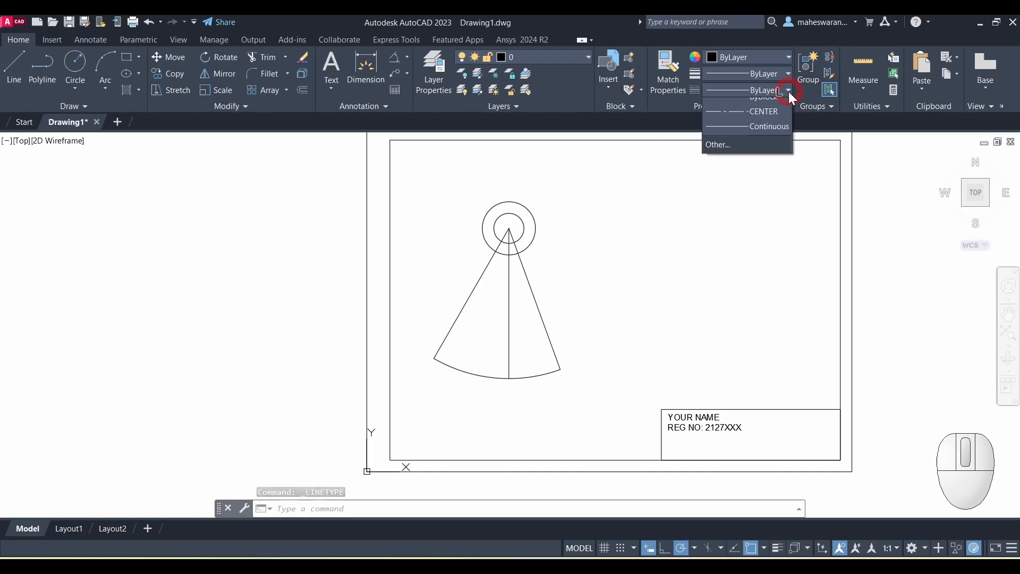
{"action": "left_click", "coordinate": [827, 218]}
{"action": "left_click", "coordinate": [765, 216]}
{"action": "left_click", "coordinate": [783, 203]}
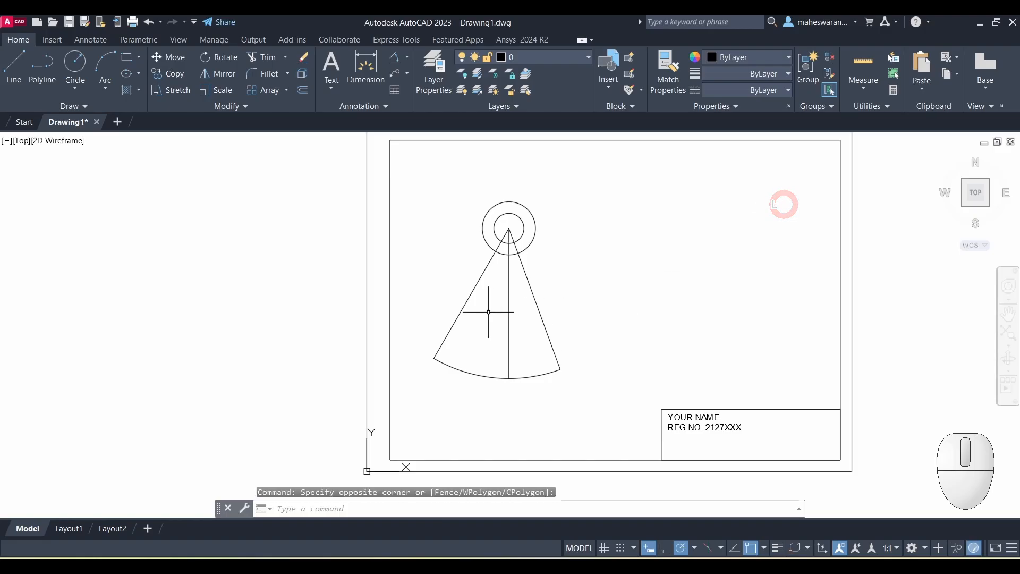
Change the linetype of the vertical line, both angled lines and the R130 arc to CENTER
{"action": "left_click", "coordinate": [472, 292]}
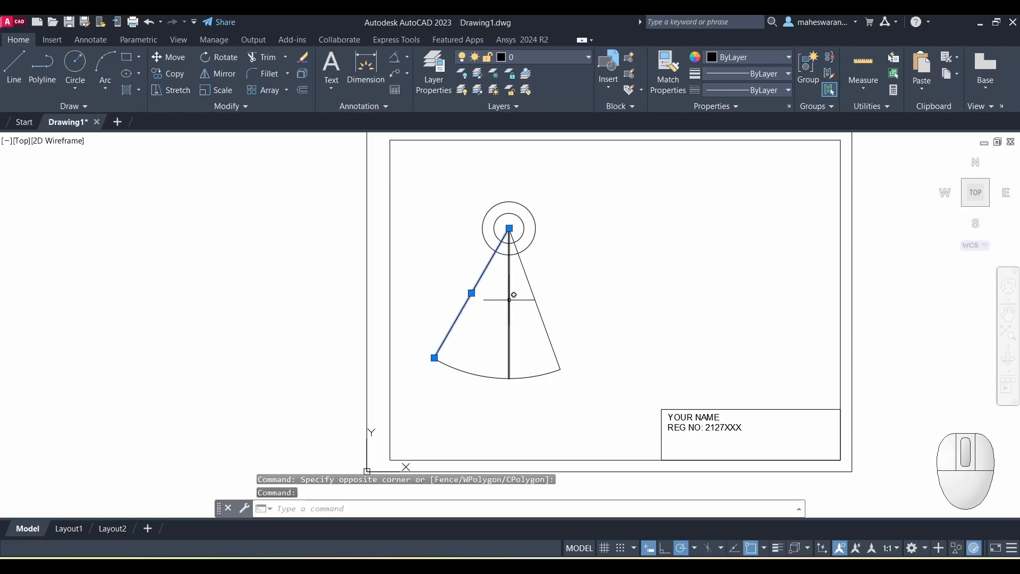
{"action": "left_click", "coordinate": [510, 296]}
{"action": "left_click", "coordinate": [537, 305]}
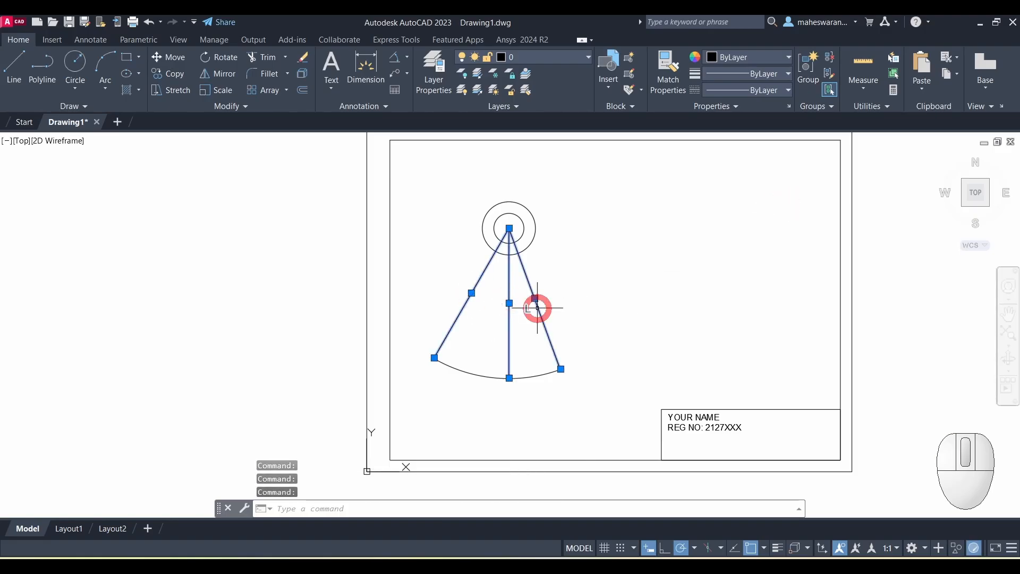
{"action": "left_click", "coordinate": [538, 374]}
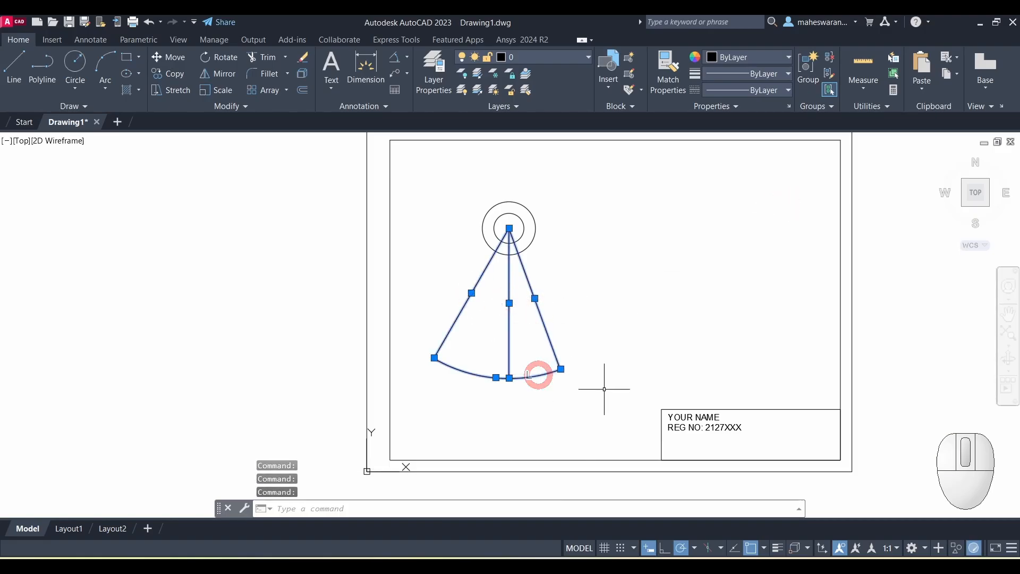
{"action": "left_click", "coordinate": [789, 90]}
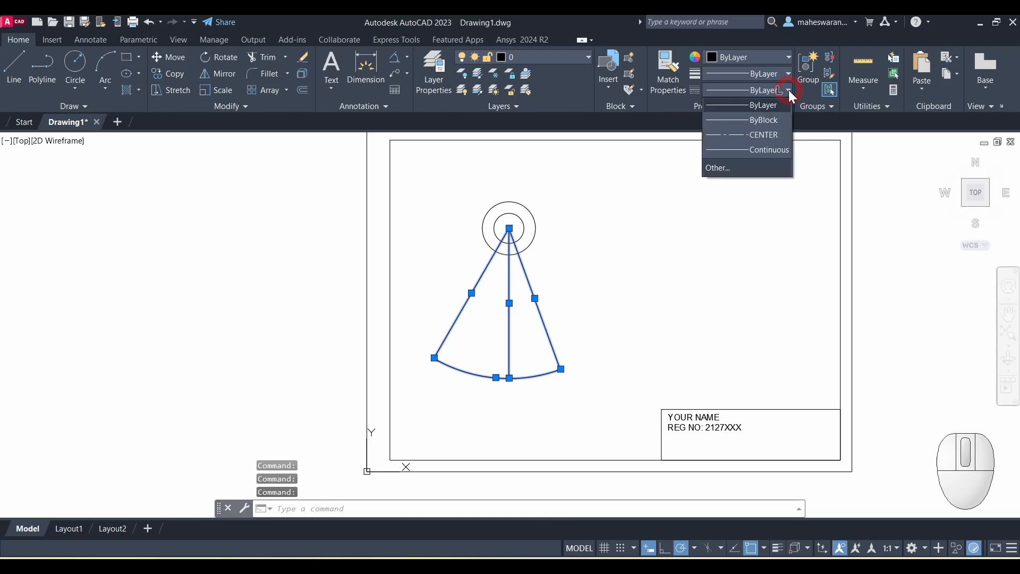
{"action": "left_click", "coordinate": [769, 138]}
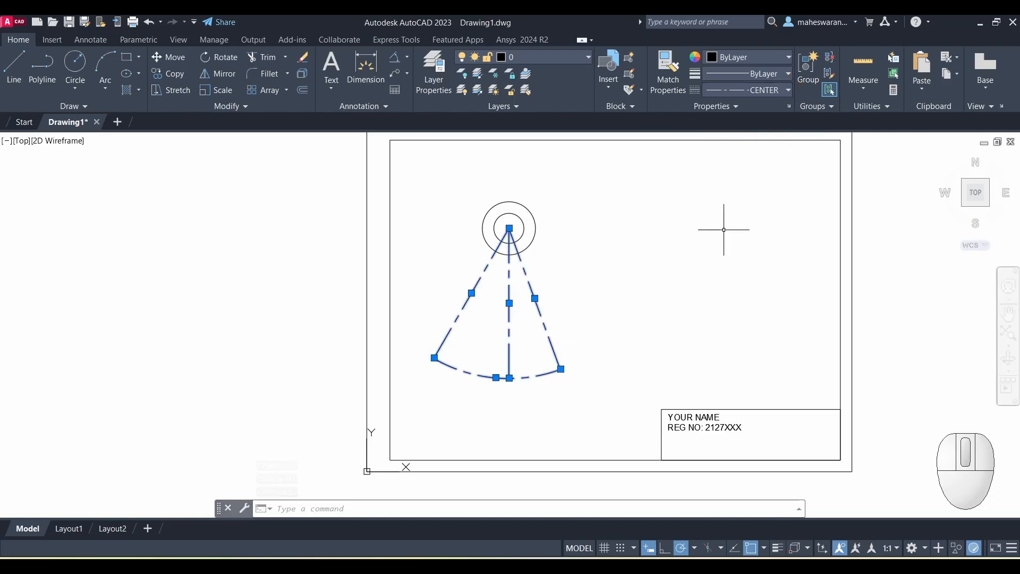
Set the colour of the selected centre lines and arc to green 19,155,72 and clear the selection
{"action": "left_click", "coordinate": [758, 56]}
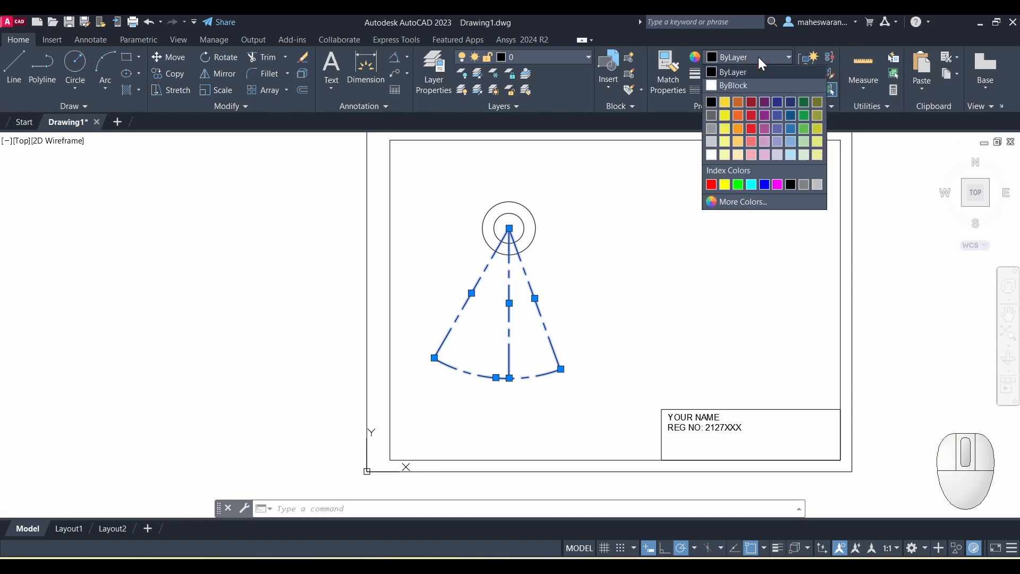
{"action": "left_click", "coordinate": [804, 114]}
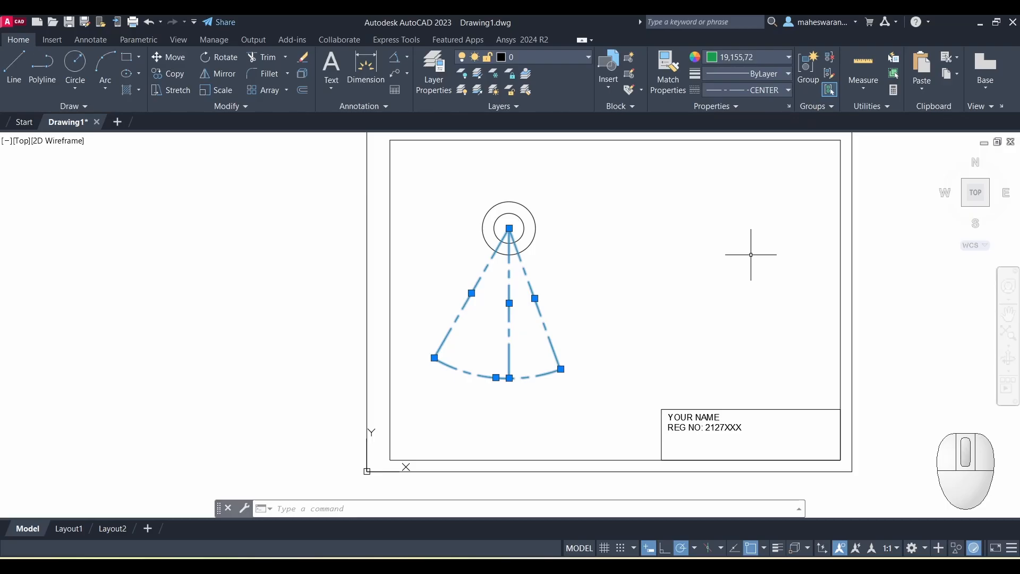
{"action": "key", "text": "Escape"}
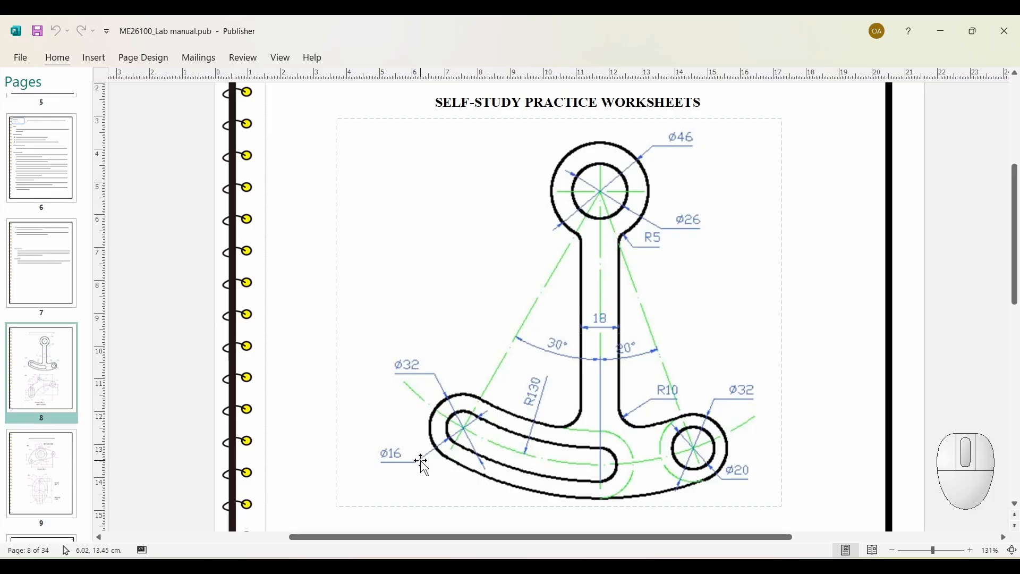
Return to AutoCAD and draw a 16 mm diameter circle centred on the lower end of the left angled centre line
{"action": "key", "text": "alt+Tab"}
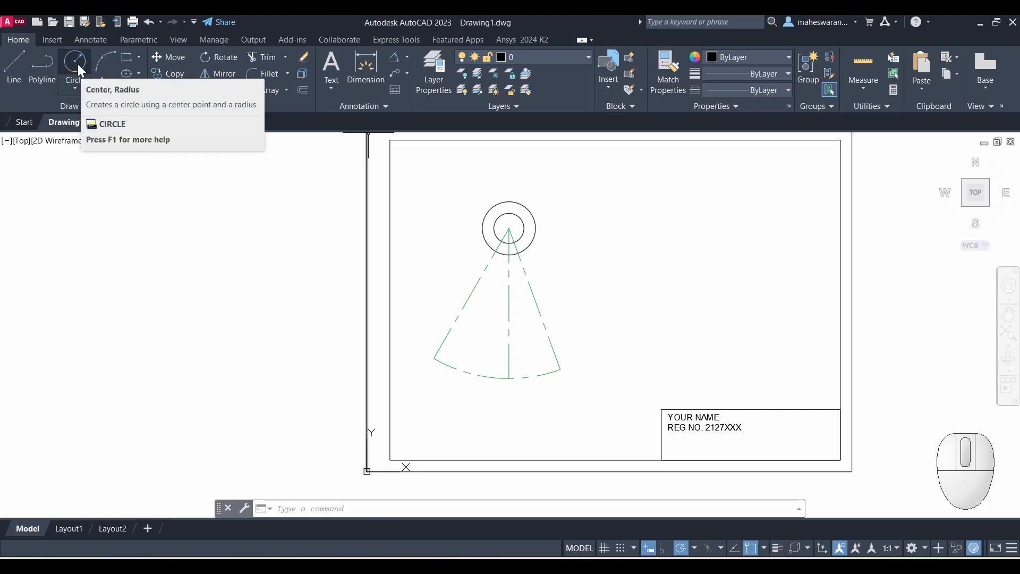
{"action": "left_click", "coordinate": [75, 89]}
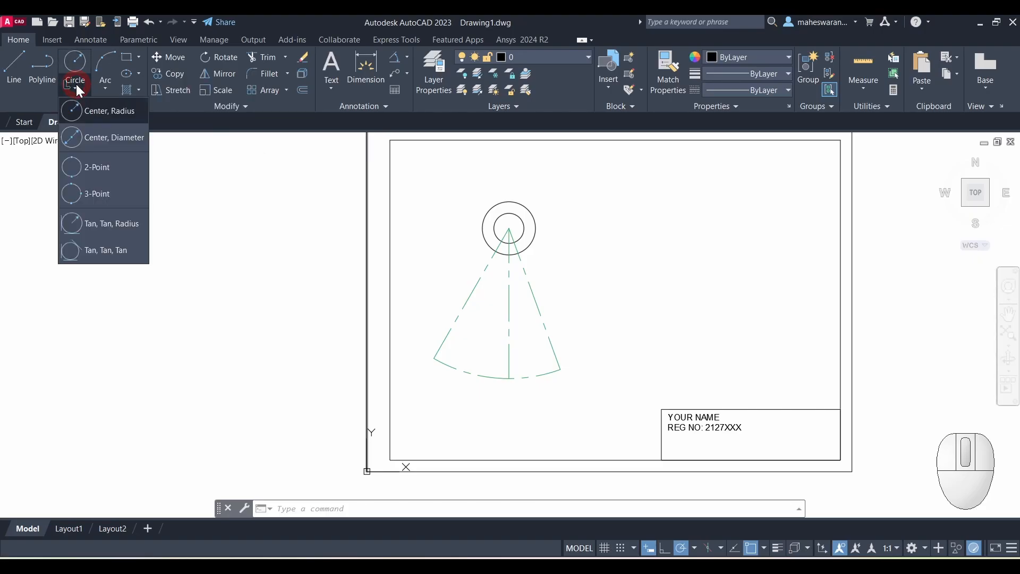
{"action": "left_click", "coordinate": [98, 142]}
{"action": "scroll", "coordinate": [460, 377], "scroll_direction": "up", "scroll_amount": 2}
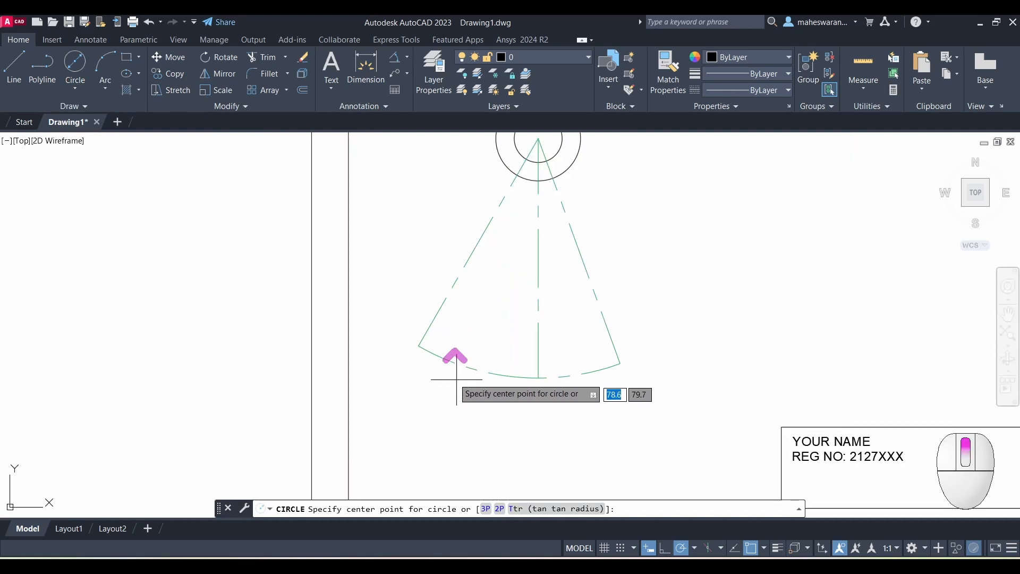
{"action": "left_click", "coordinate": [420, 346]}
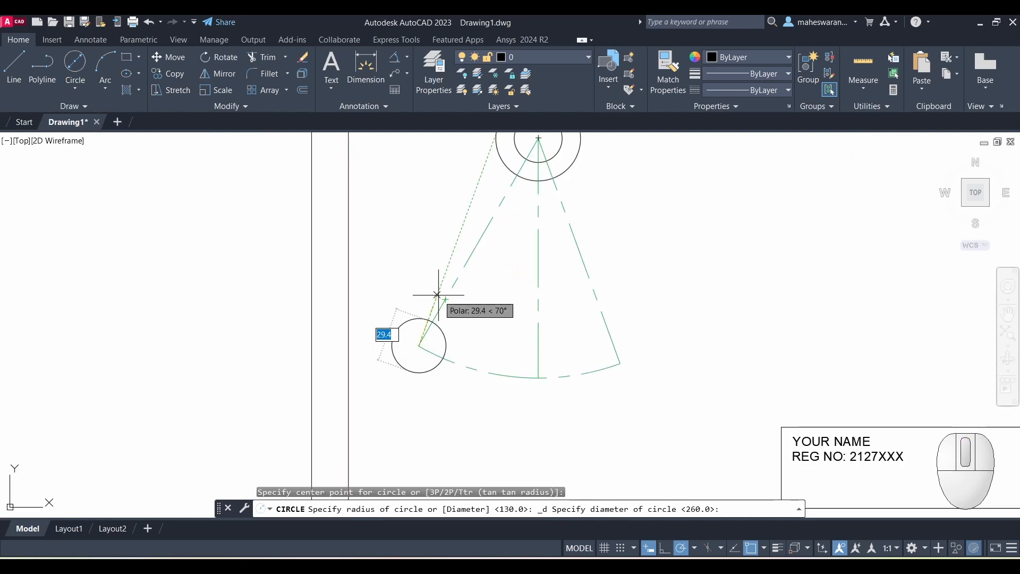
{"action": "type", "text": "16"}
{"action": "key", "text": "Return"}
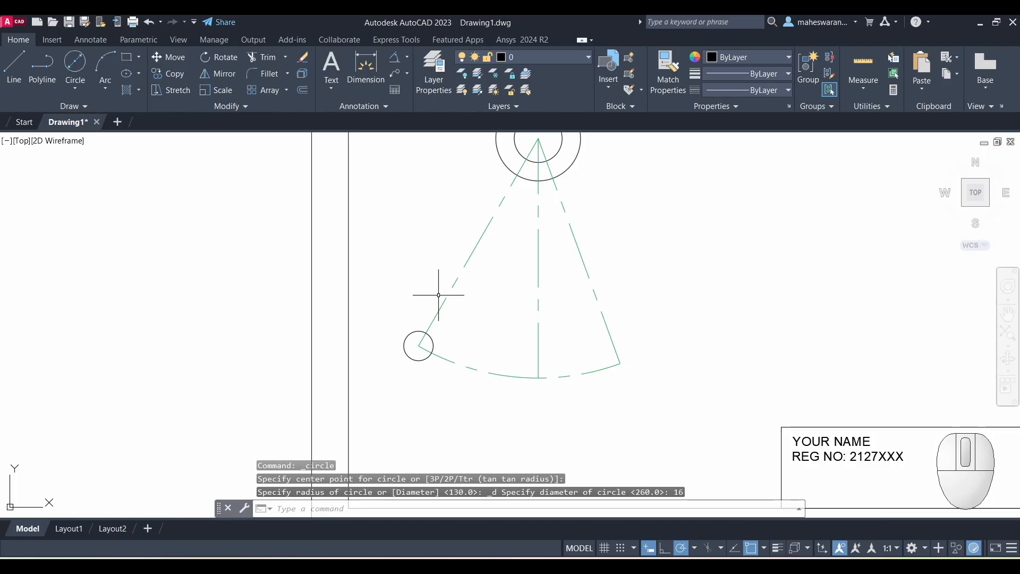
Check the slot on the Publisher worksheet, return to AutoCAD and draw a 16 mm diameter circle at the vertical centre line's lower end
{"action": "key", "text": "alt+Tab"}
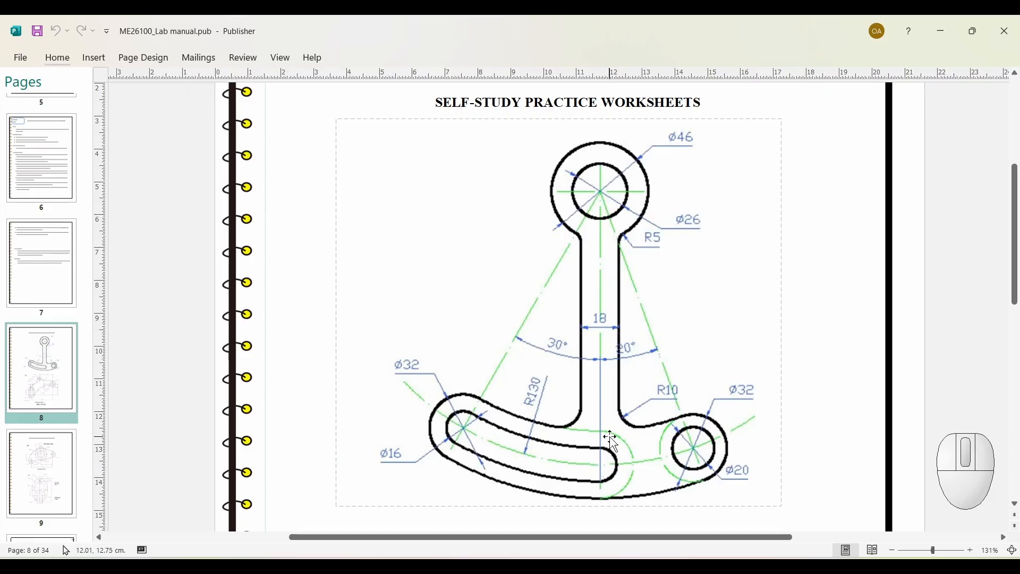
{"action": "key", "text": "alt+Tab"}
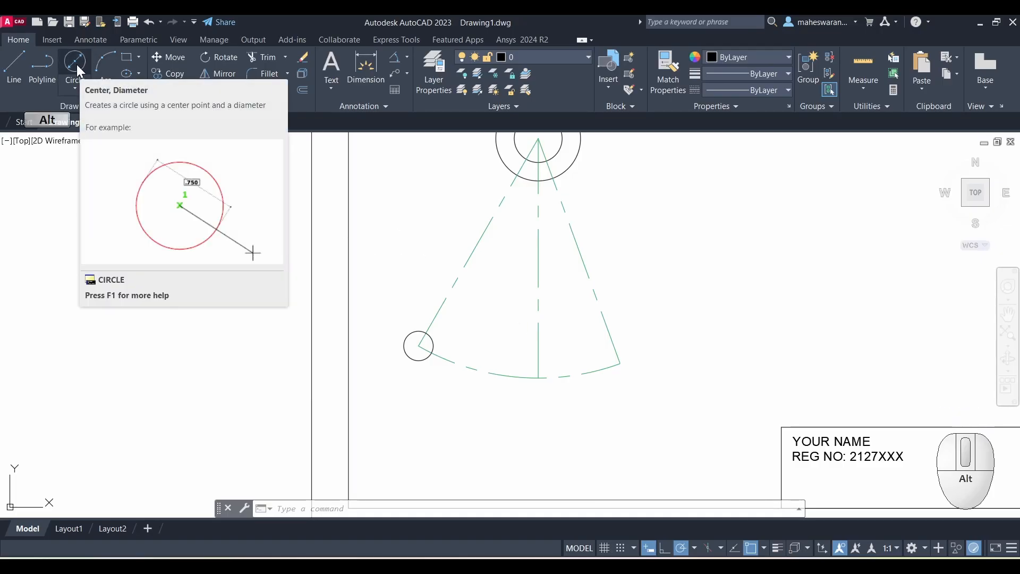
{"action": "key", "text": "alt+Tab"}
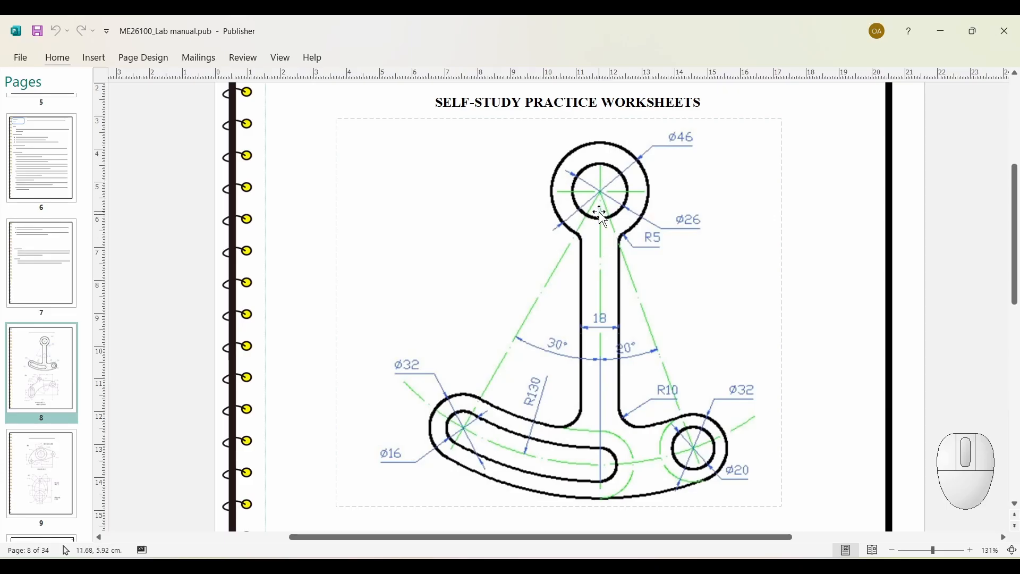
{"action": "key", "text": "alt+Tab"}
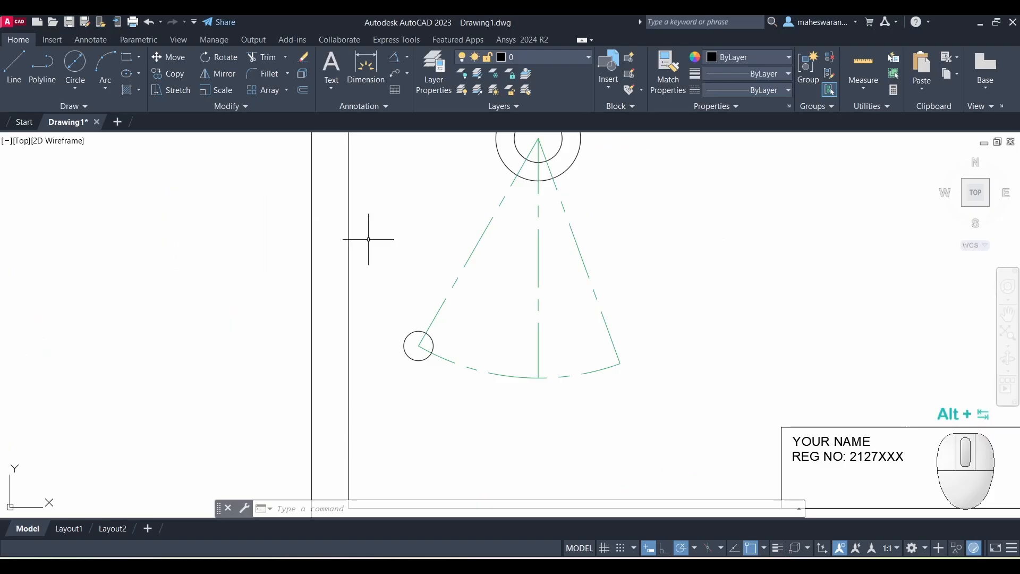
{"action": "left_click", "coordinate": [76, 61]}
{"action": "left_click", "coordinate": [538, 378]}
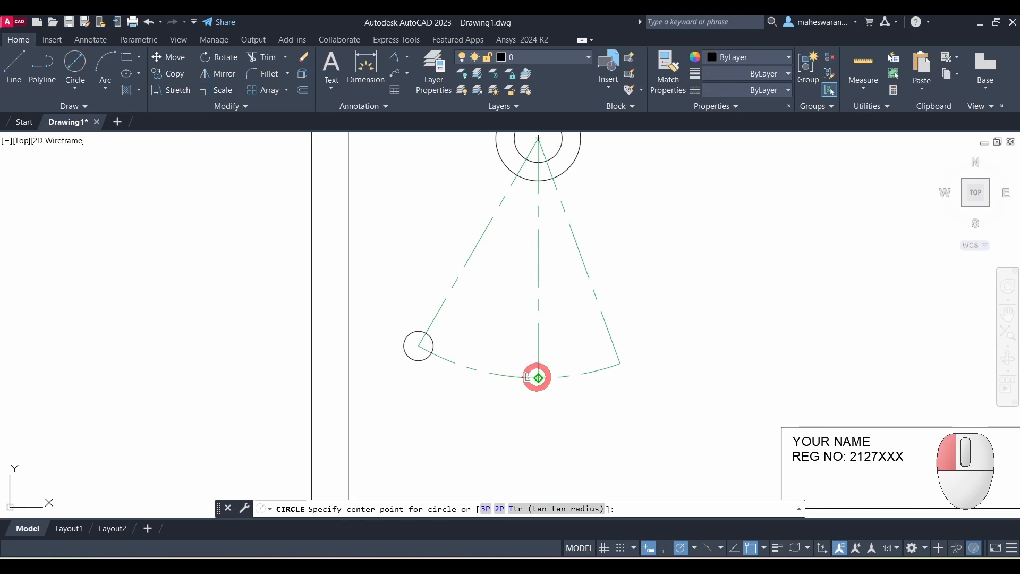
{"action": "type", "text": "d"}
{"action": "key", "text": "Return"}
{"action": "type", "text": "16"}
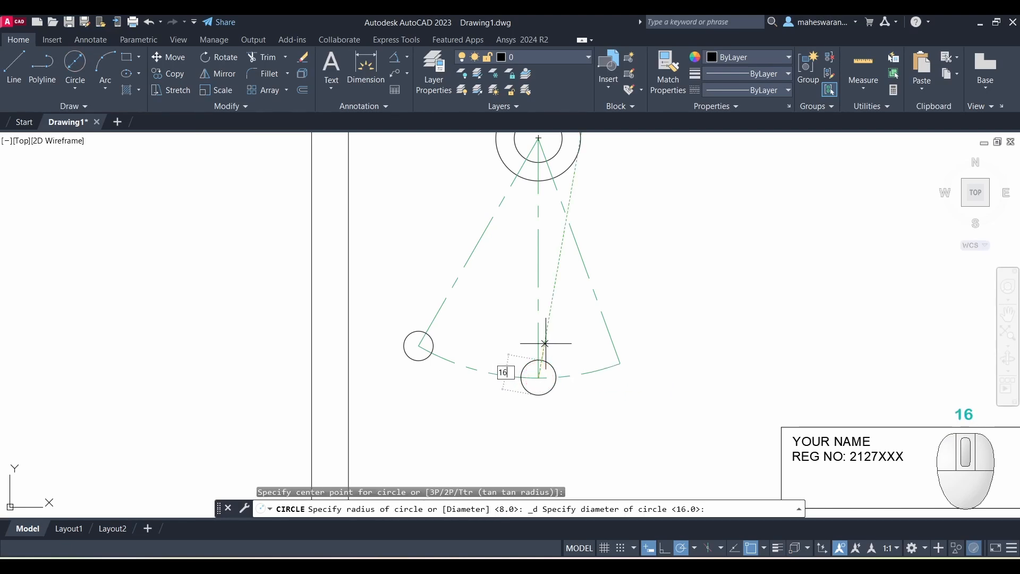
{"action": "key", "text": "Return"}
Draw the slot's upper arc centred on the concentric circles, from the left 16 mm circle's inner intersection to the middle circle's top
{"action": "scroll", "coordinate": [546, 344], "scroll_direction": "up", "scroll_amount": 2}
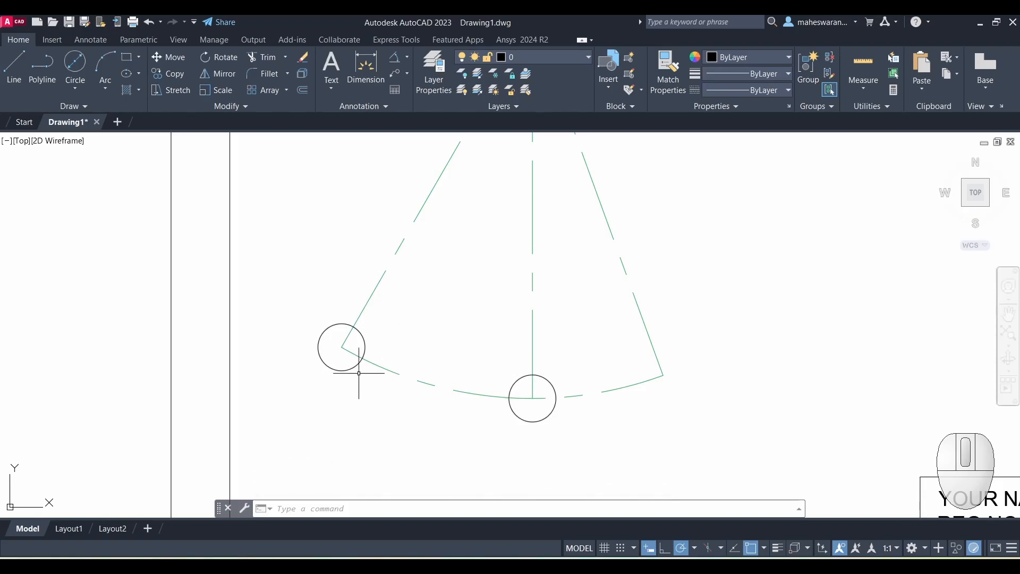
{"action": "scroll", "coordinate": [395, 327], "scroll_direction": "down", "scroll_amount": 2}
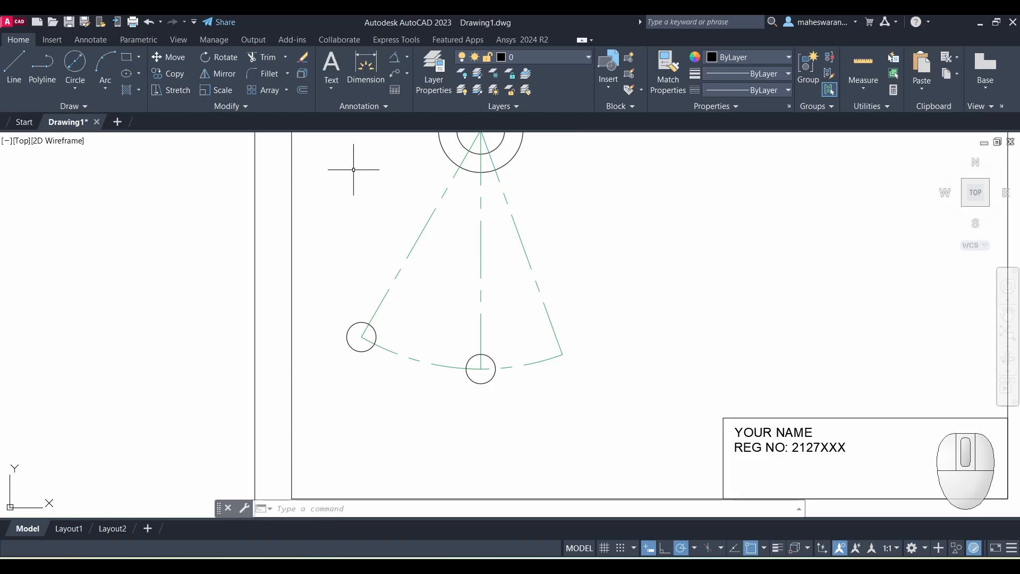
{"action": "left_click", "coordinate": [110, 84]}
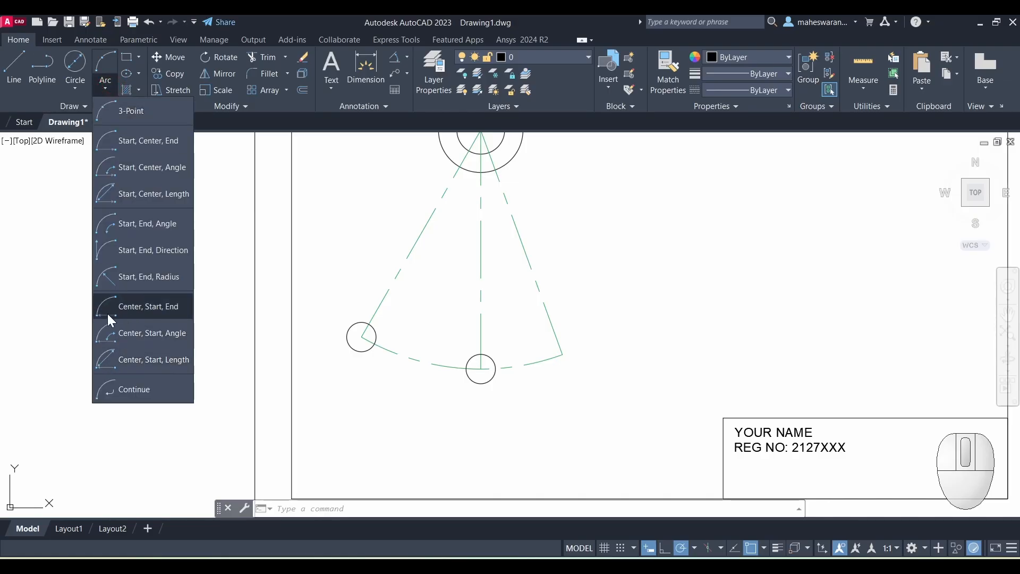
{"action": "left_click", "coordinate": [152, 307]}
{"action": "scroll", "coordinate": [292, 370], "scroll_direction": "down", "scroll_amount": 2}
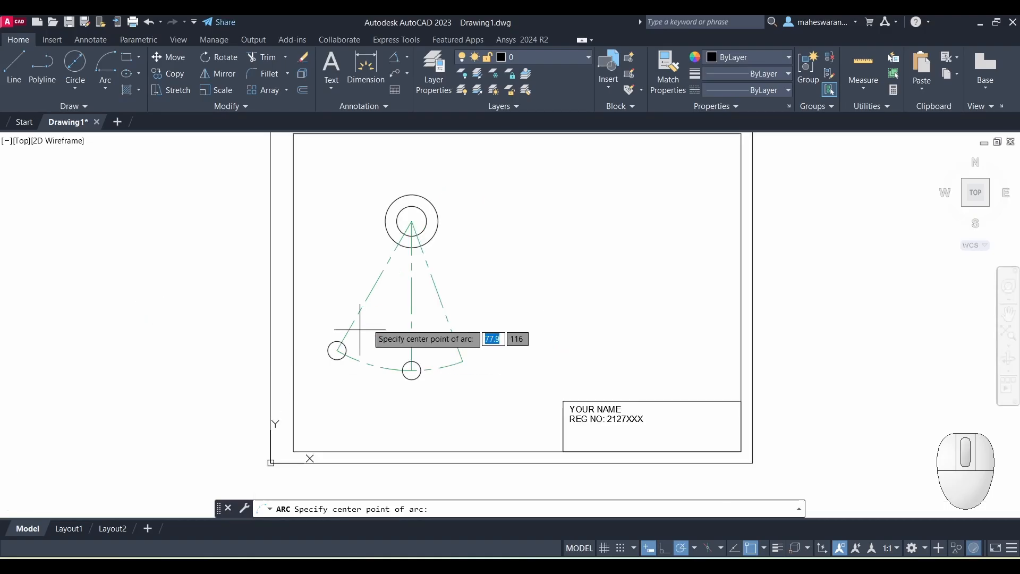
{"action": "left_click", "coordinate": [411, 221]}
{"action": "scroll", "coordinate": [361, 330], "scroll_direction": "up", "scroll_amount": 2}
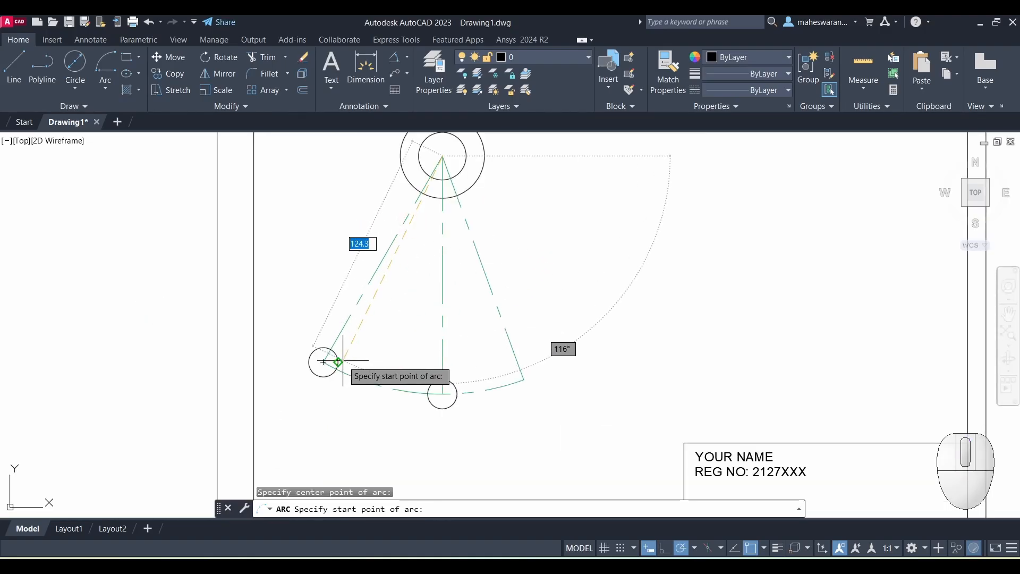
{"action": "scroll", "coordinate": [340, 357], "scroll_direction": "up", "scroll_amount": 4}
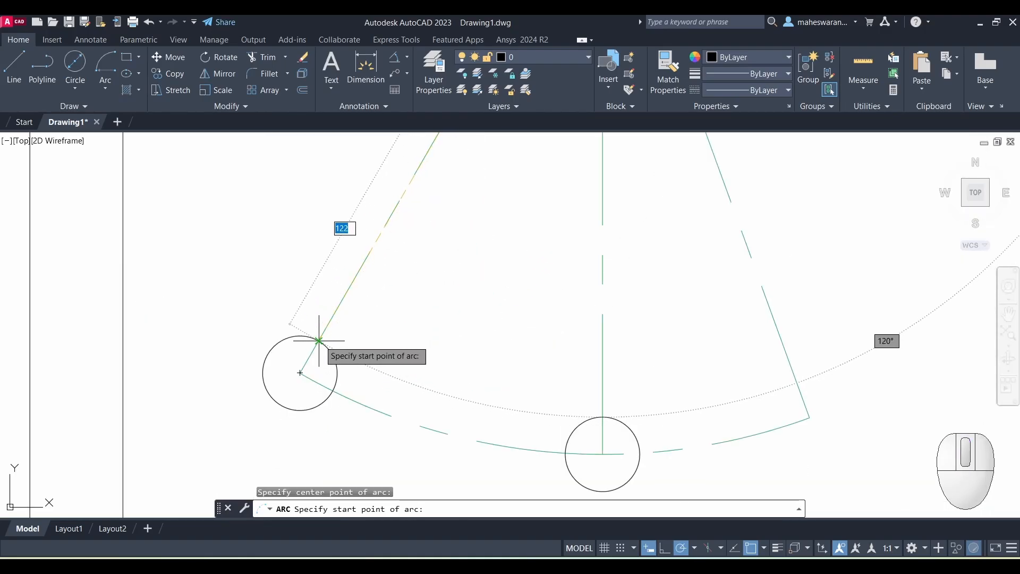
{"action": "left_click", "coordinate": [319, 340]}
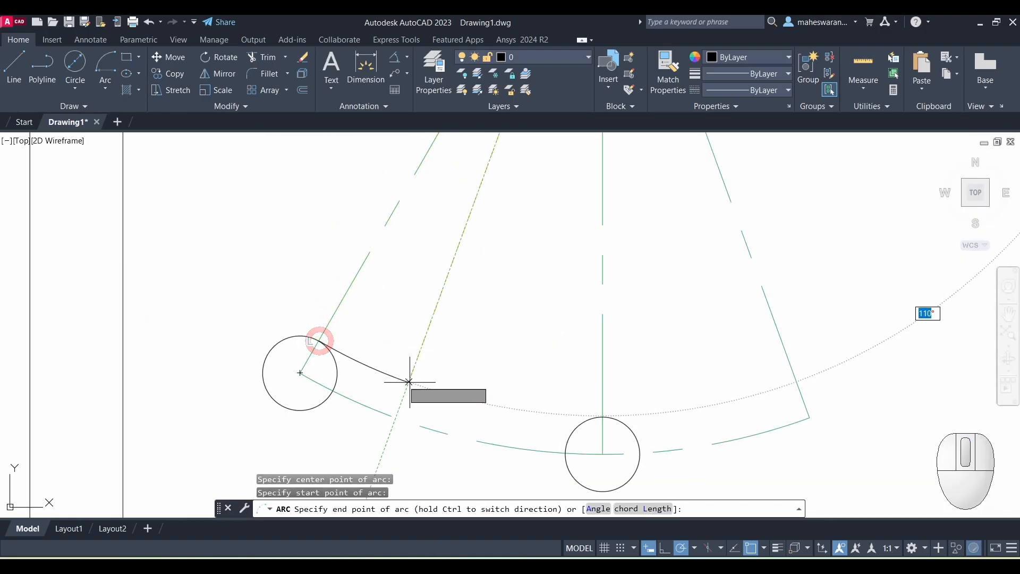
{"action": "left_click", "coordinate": [591, 418]}
{"action": "scroll", "coordinate": [497, 334], "scroll_direction": "down", "scroll_amount": 2}
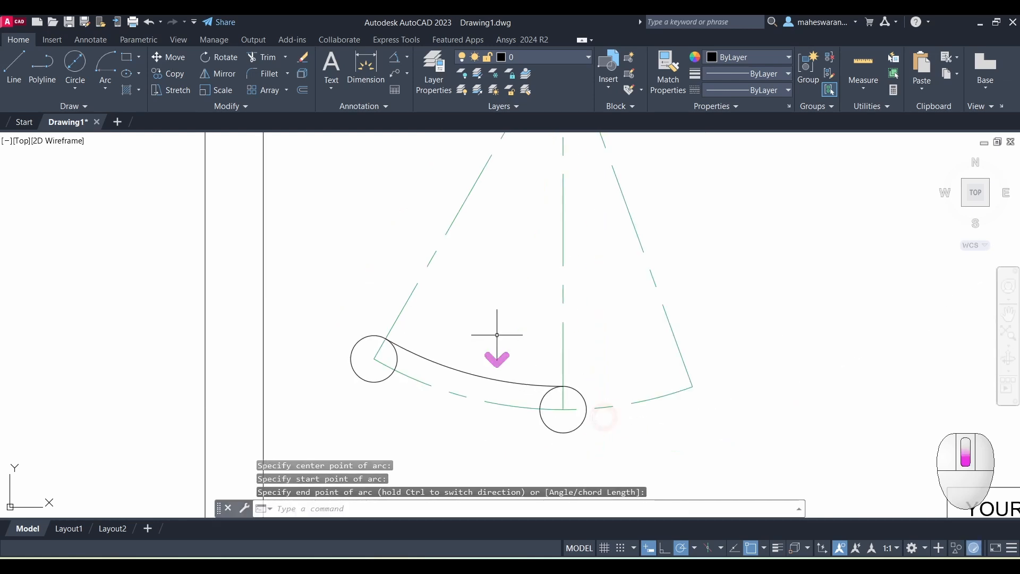
{"action": "scroll", "coordinate": [497, 334], "scroll_direction": "down", "scroll_amount": 2}
{"action": "middle_click_drag", "start_coordinate": [496, 335], "coordinate": [473, 360]}
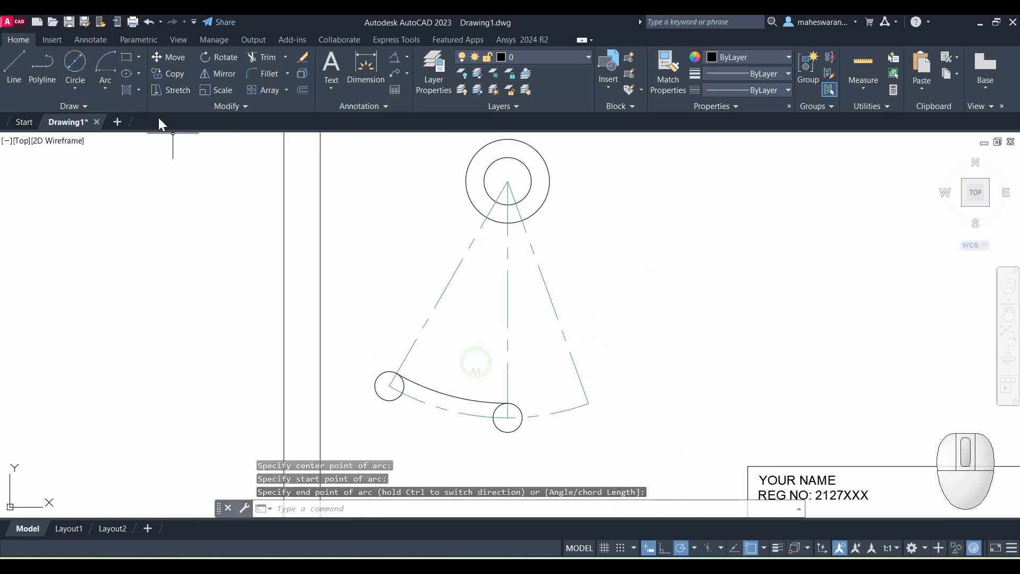
Draw the slot's lower arc about the same centre, from the left small circle's outer edge to the bottom of the middle circle
{"action": "left_click", "coordinate": [106, 59]}
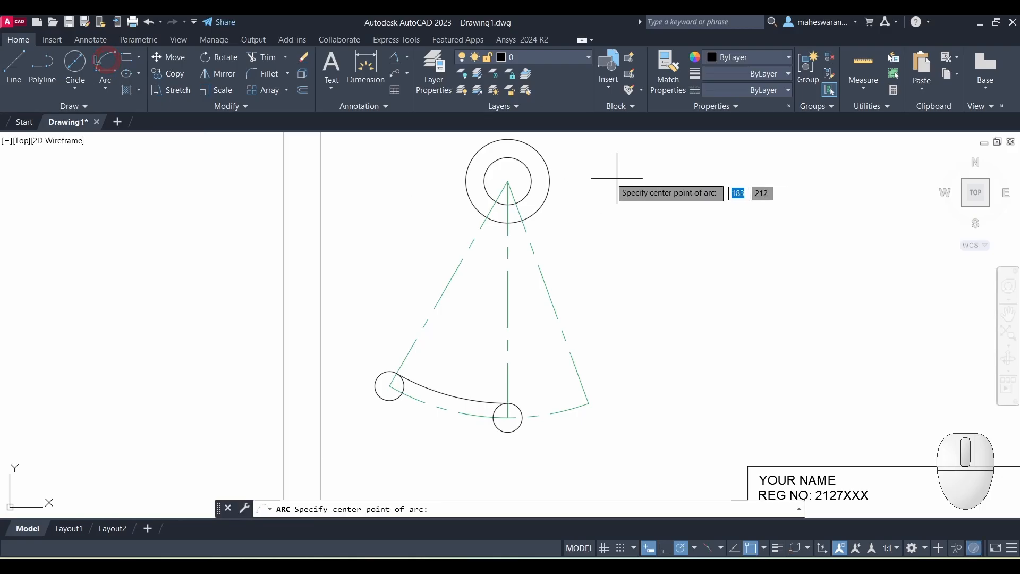
{"action": "left_click", "coordinate": [507, 182]}
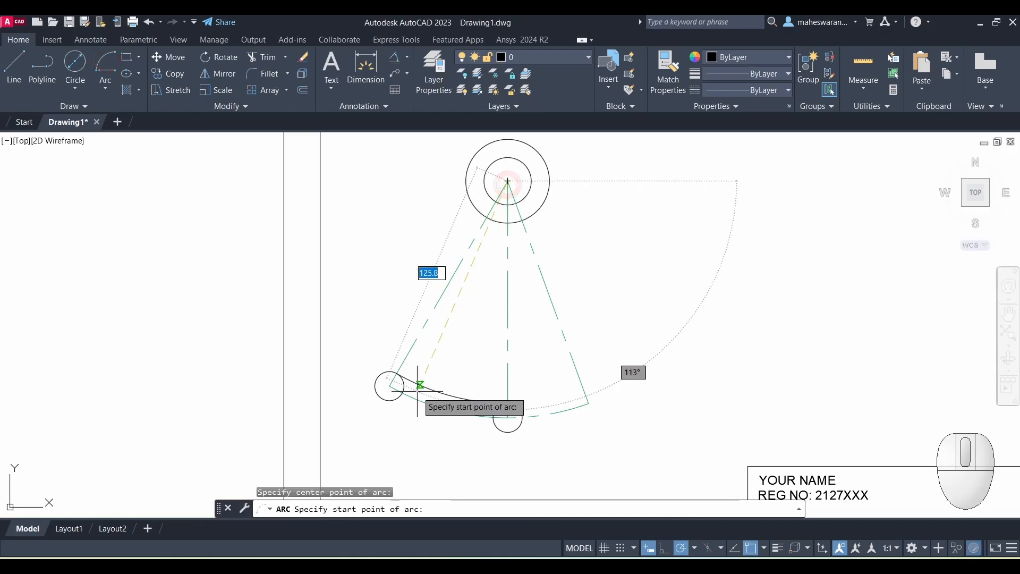
{"action": "scroll", "coordinate": [383, 409], "scroll_direction": "up", "scroll_amount": 3}
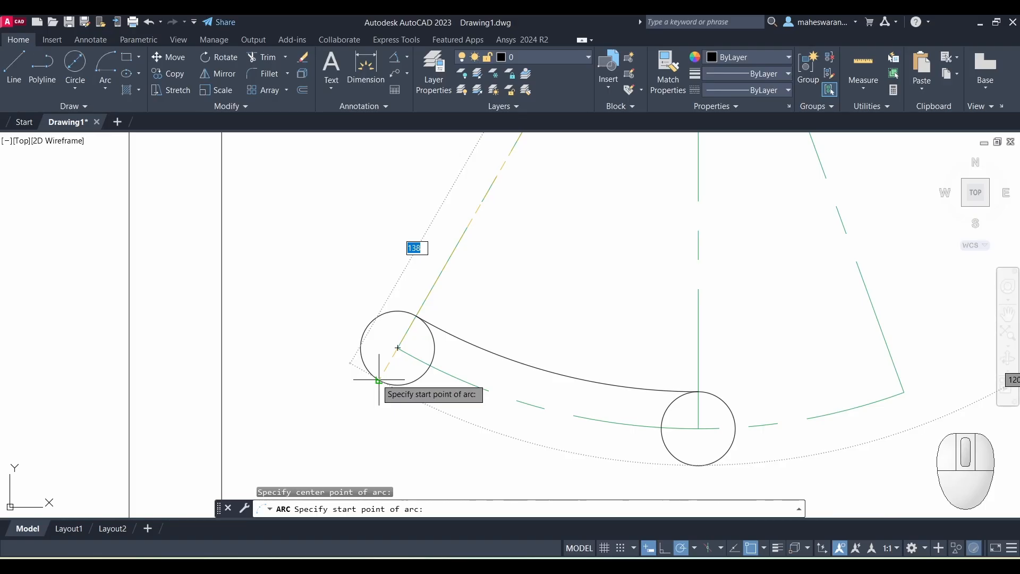
{"action": "scroll", "coordinate": [378, 380], "scroll_direction": "up", "scroll_amount": 3}
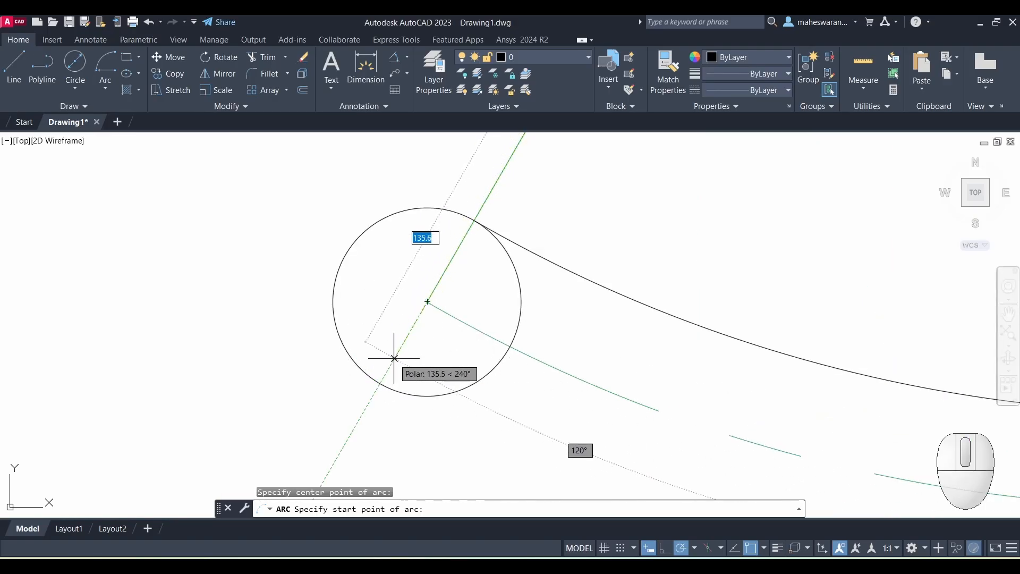
{"action": "left_click", "coordinate": [380, 383]}
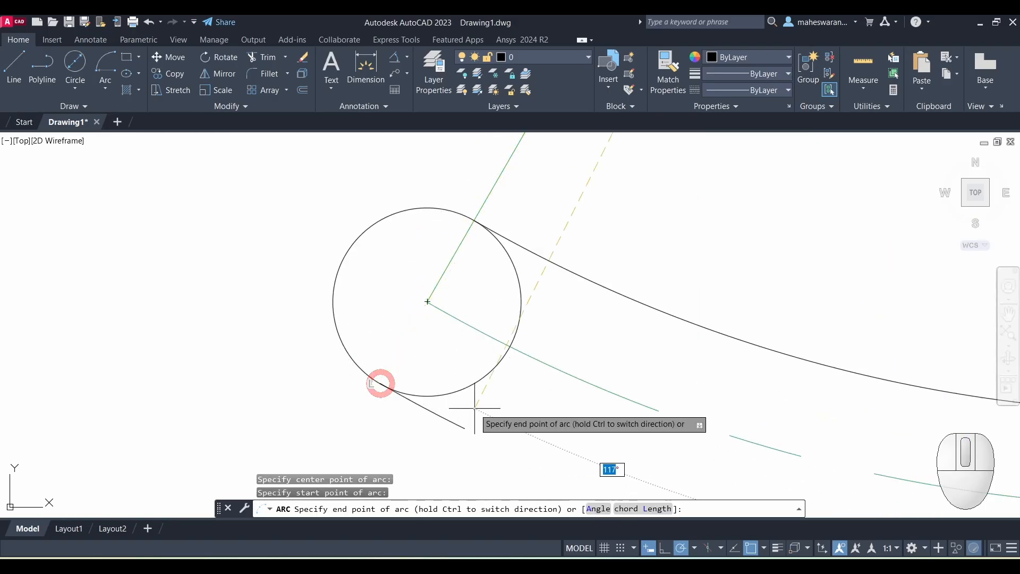
{"action": "scroll", "coordinate": [597, 406], "scroll_direction": "down", "scroll_amount": 2}
{"action": "middle_click_drag", "start_coordinate": [596, 396], "coordinate": [447, 304]}
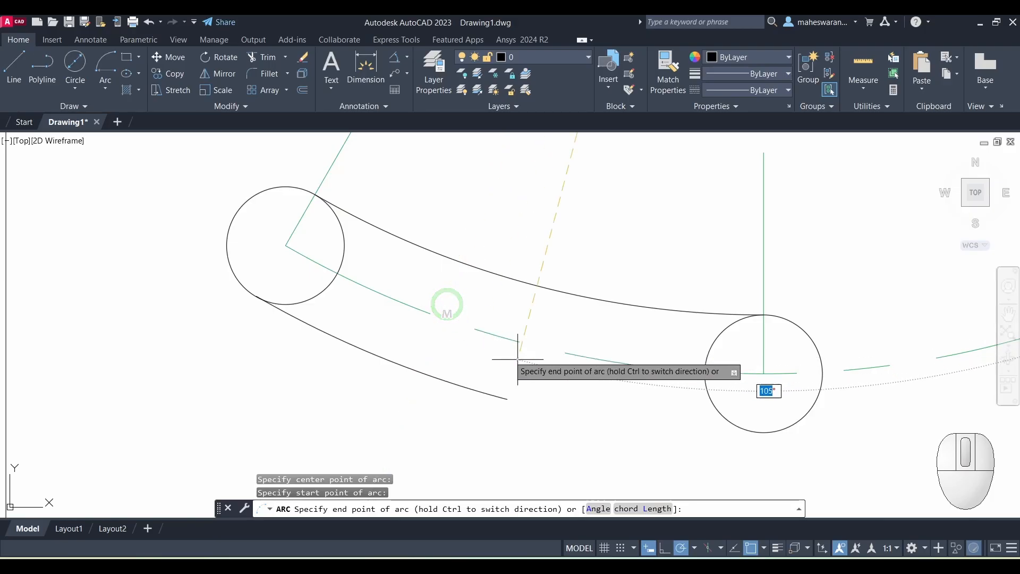
{"action": "left_click", "coordinate": [763, 431]}
{"action": "scroll", "coordinate": [574, 428], "scroll_direction": "down", "scroll_amount": 4}
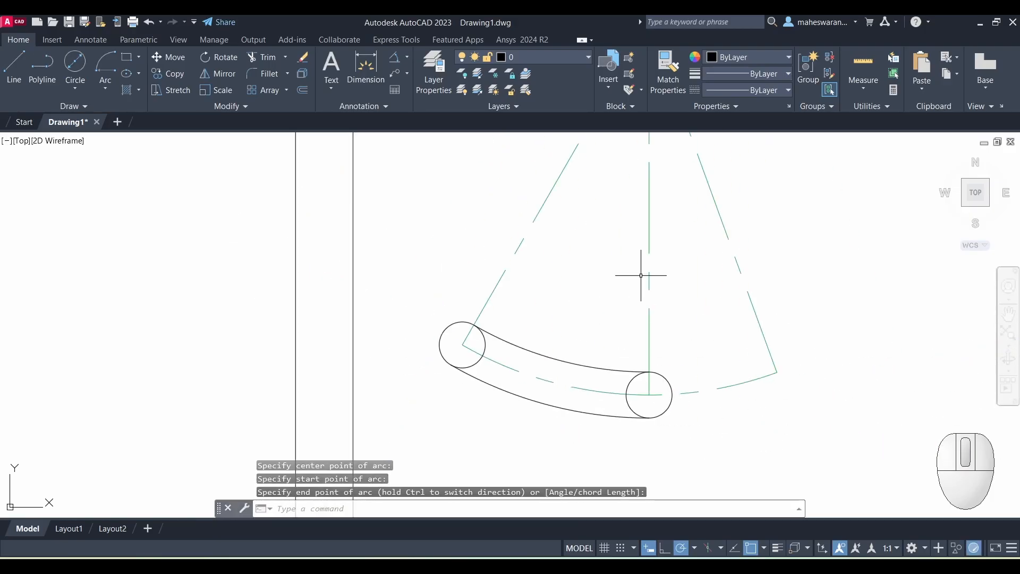
{"action": "scroll", "coordinate": [584, 303], "scroll_direction": "down", "scroll_amount": 2}
{"action": "middle_click_drag", "start_coordinate": [587, 292], "coordinate": [462, 344]}
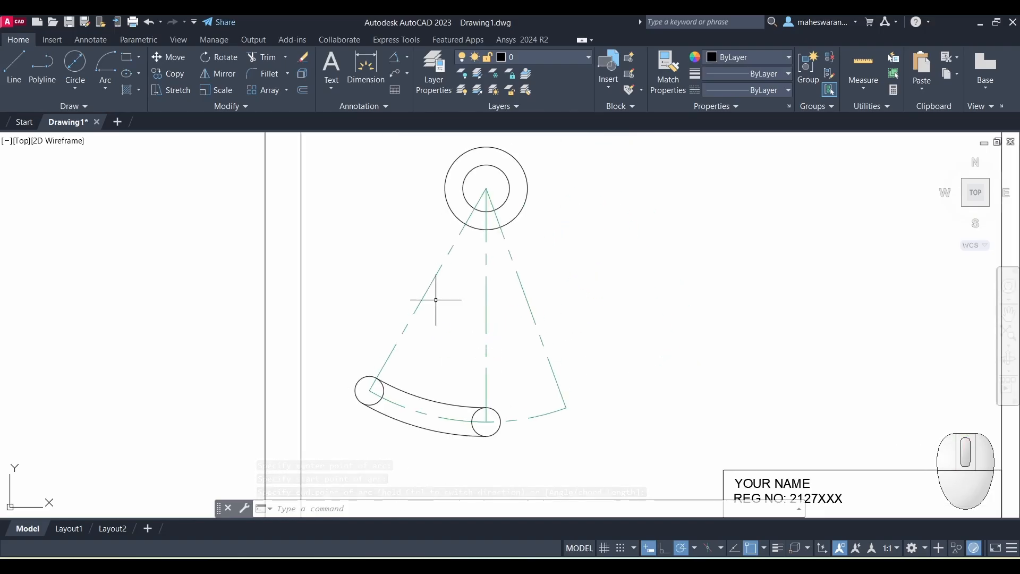
Compare with the Publisher worksheet, return to AutoCAD and trim the inner halves of both 16 mm circles to leave the curved slot outline
{"action": "key", "text": "alt+Tab"}
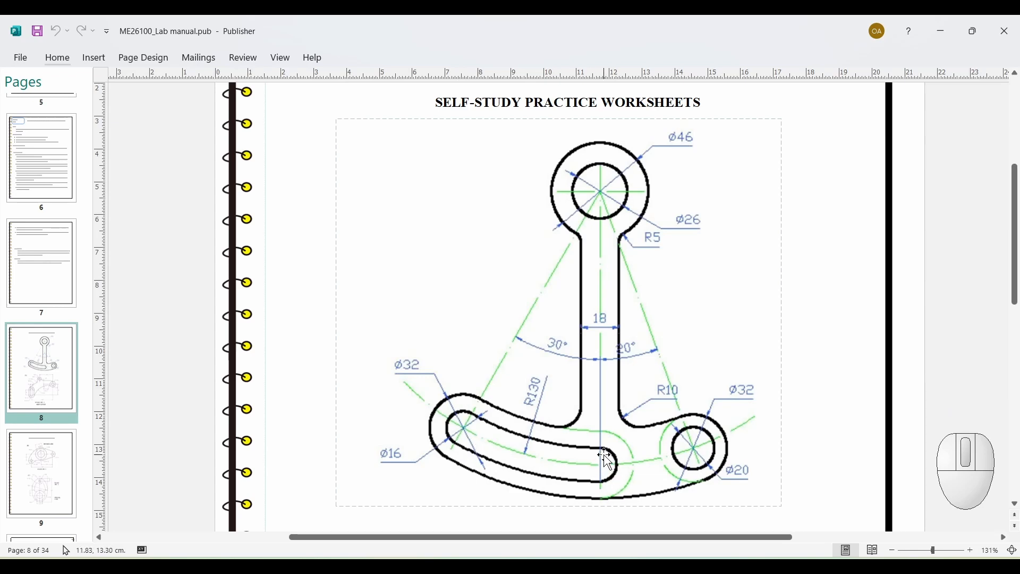
{"action": "key", "text": "alt+Tab"}
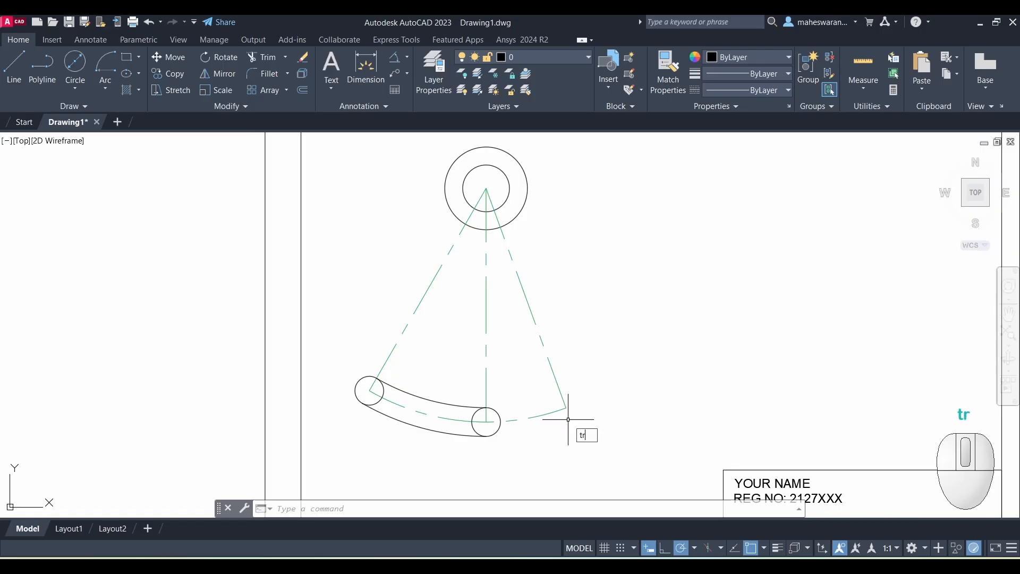
{"action": "type", "text": "tr"}
{"action": "key", "text": "Return"}
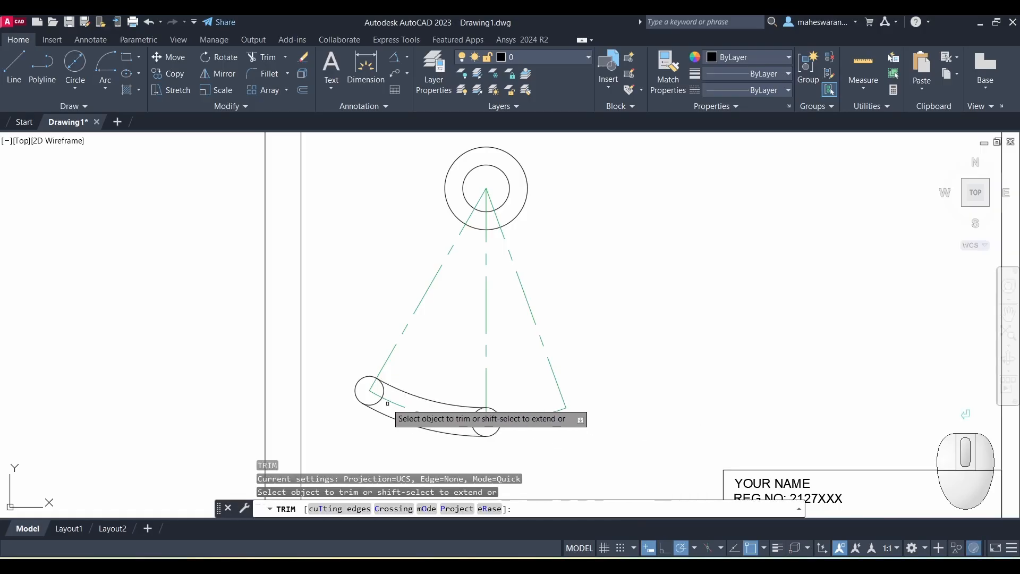
{"action": "left_click", "coordinate": [382, 392]}
{"action": "left_click", "coordinate": [376, 405]}
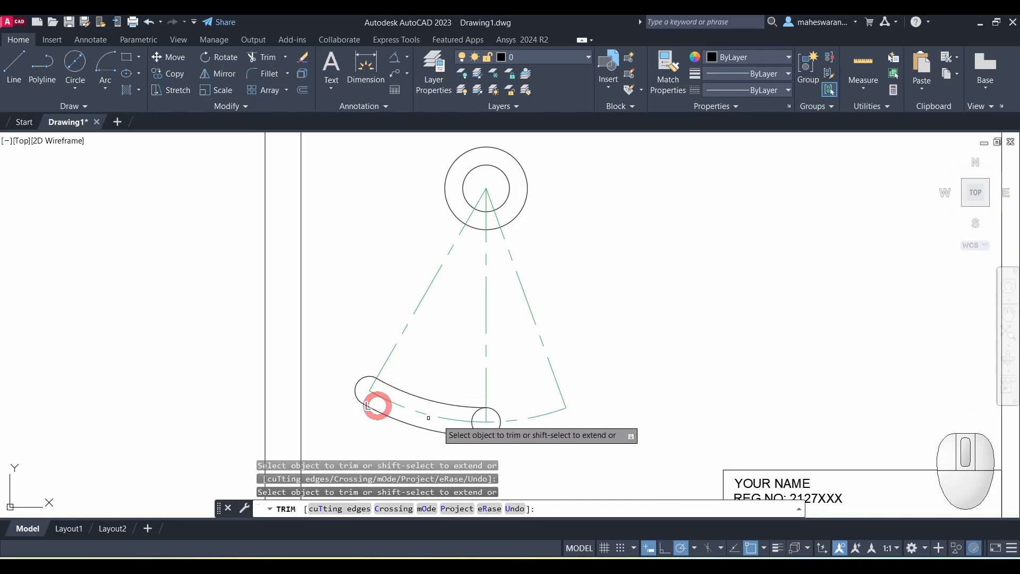
{"action": "left_click", "coordinate": [478, 412]}
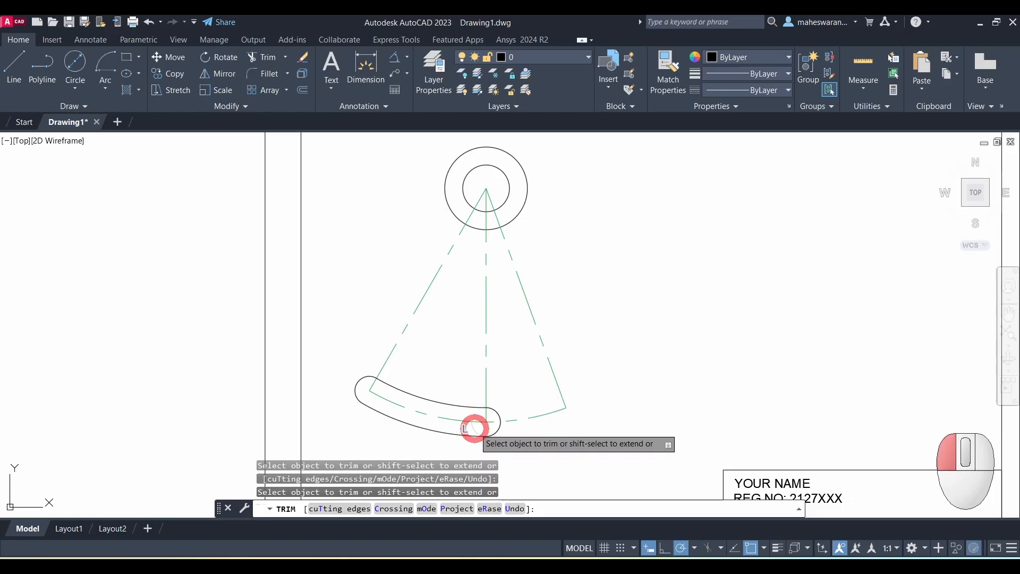
{"action": "key", "text": "Escape"}
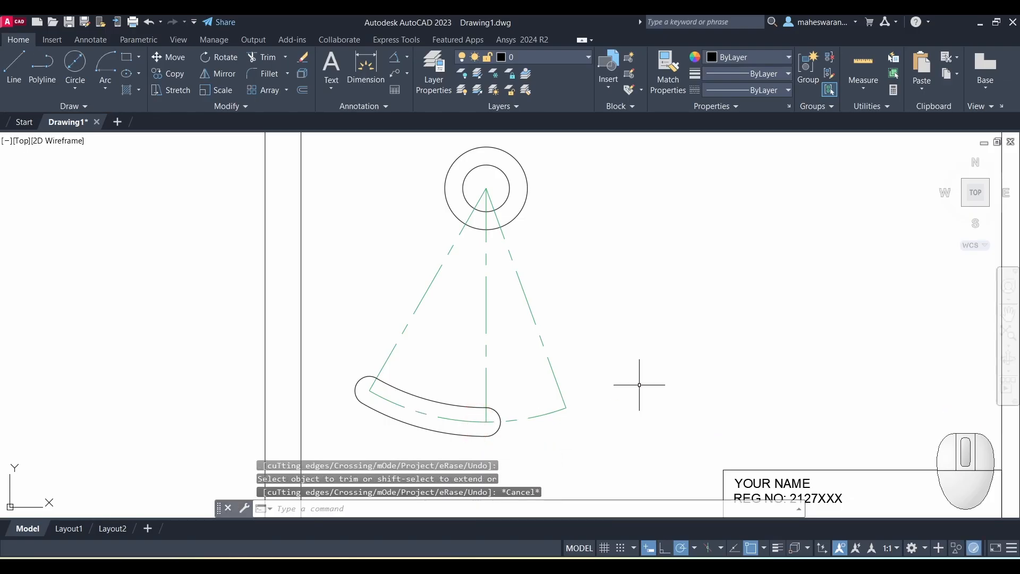
Check the slot on the Publisher worksheet, return to AutoCAD and offset the slot's left end arc outward by 8 mm
{"action": "key", "text": "alt+Tab"}
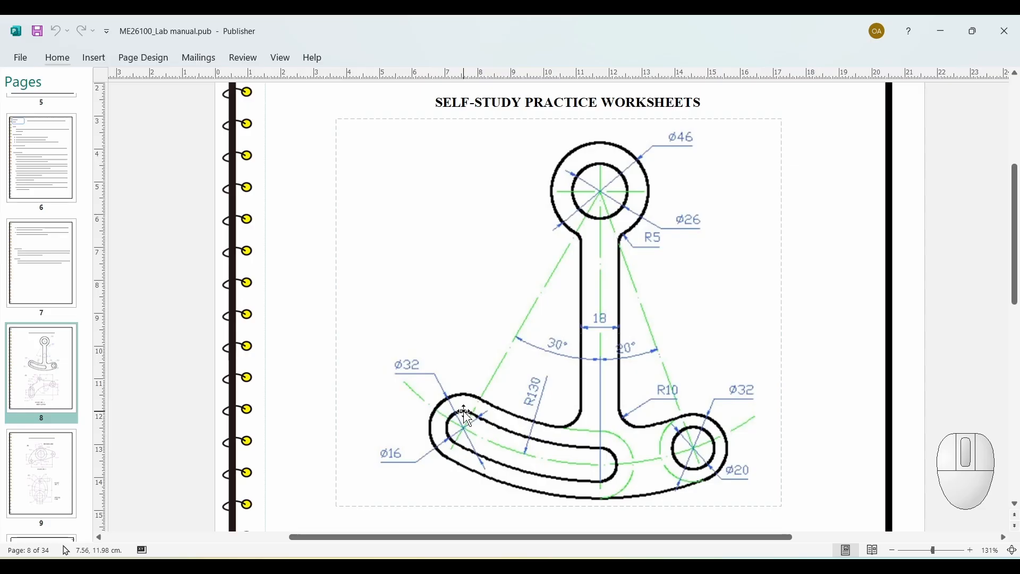
{"action": "mouse_move", "coordinate": [731, 564]}
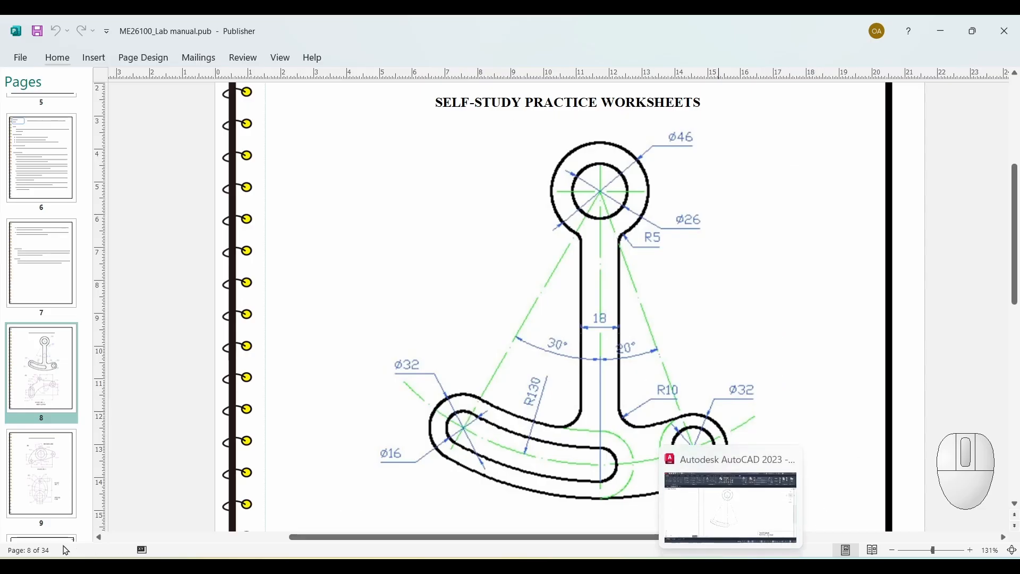
{"action": "left_click", "coordinate": [725, 527]}
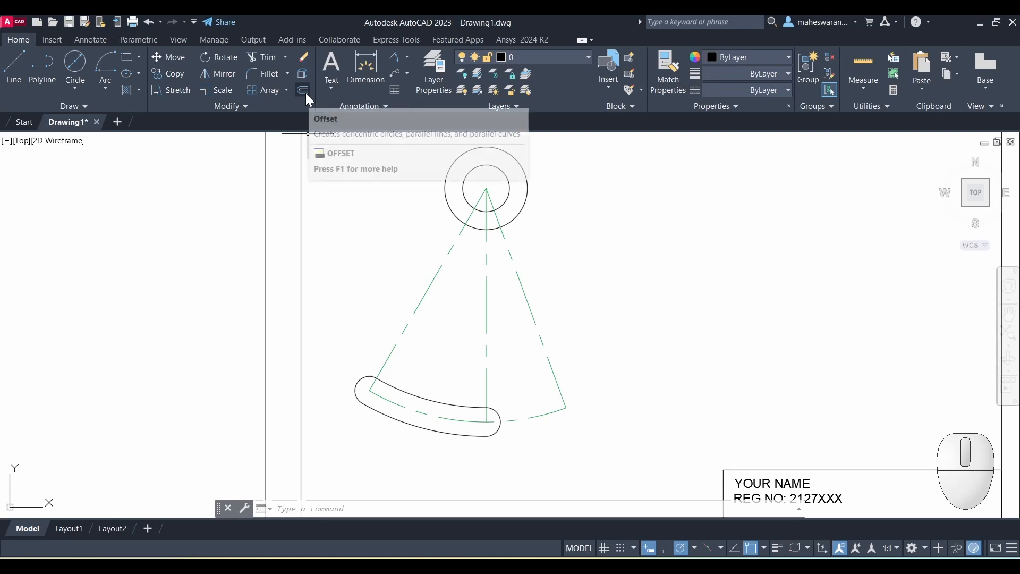
{"action": "key", "text": "super+plus"}
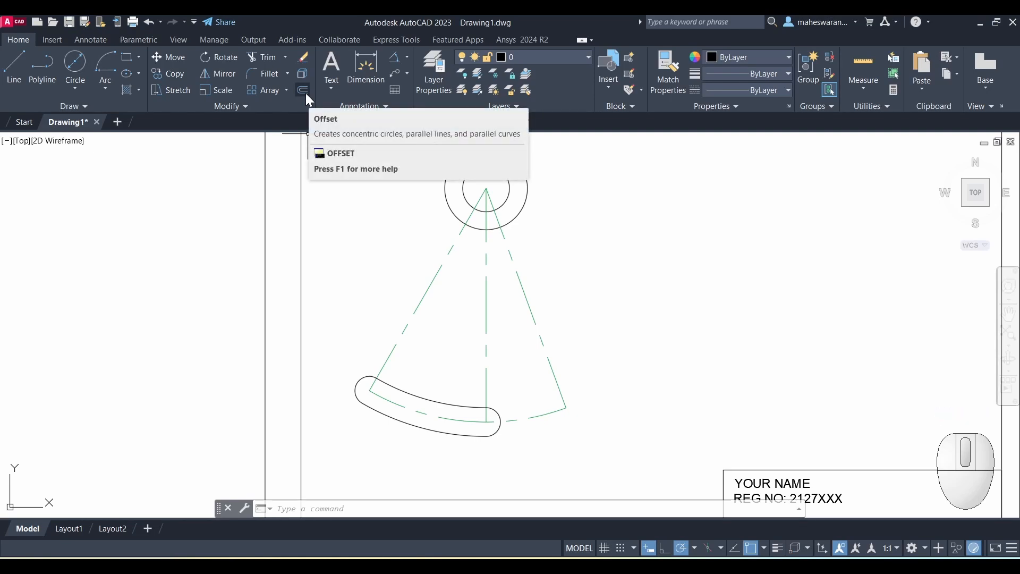
{"action": "left_click", "coordinate": [303, 89]}
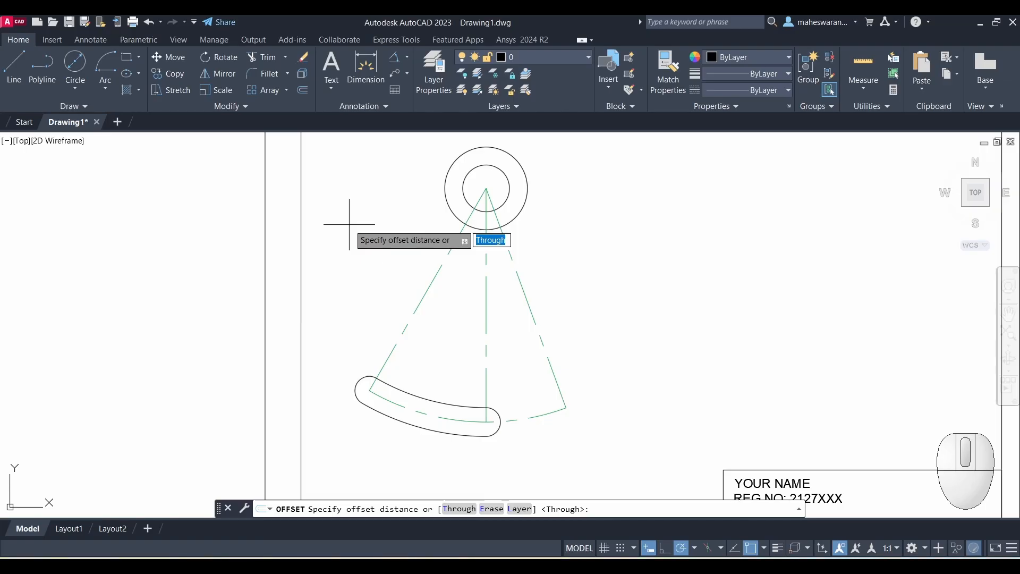
{"action": "type", "text": "8"}
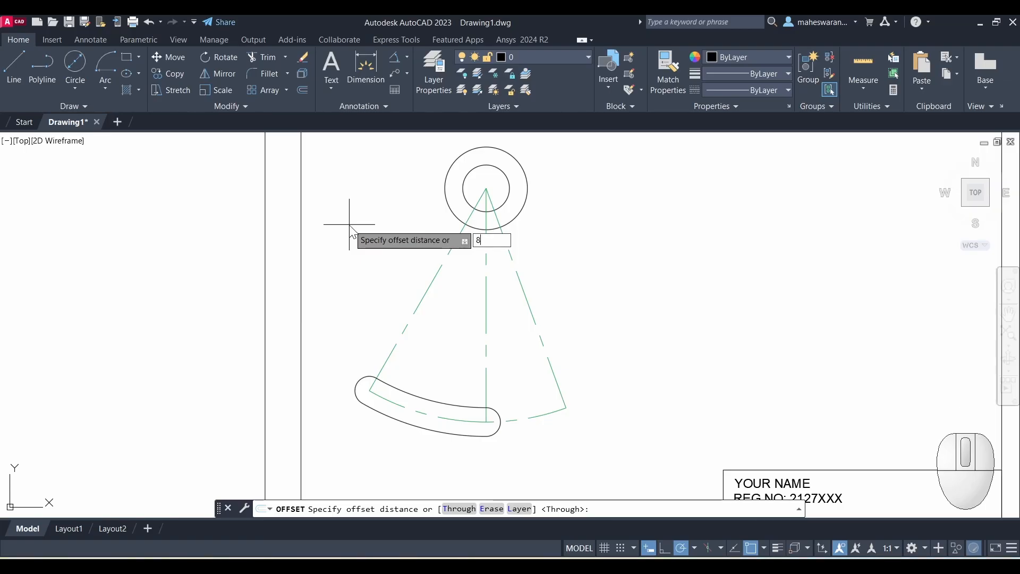
{"action": "key", "text": "Return"}
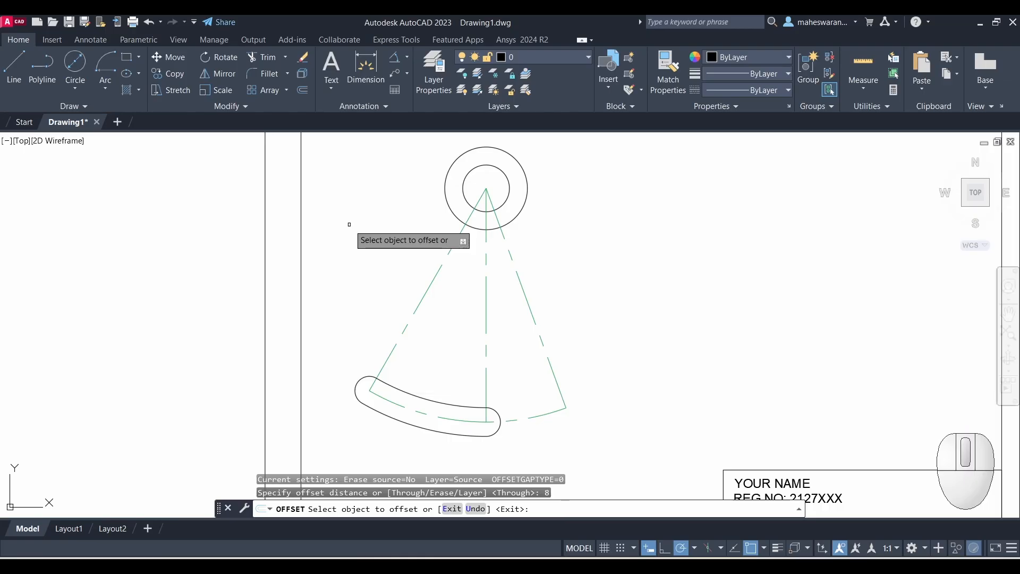
{"action": "left_click", "coordinate": [355, 387]}
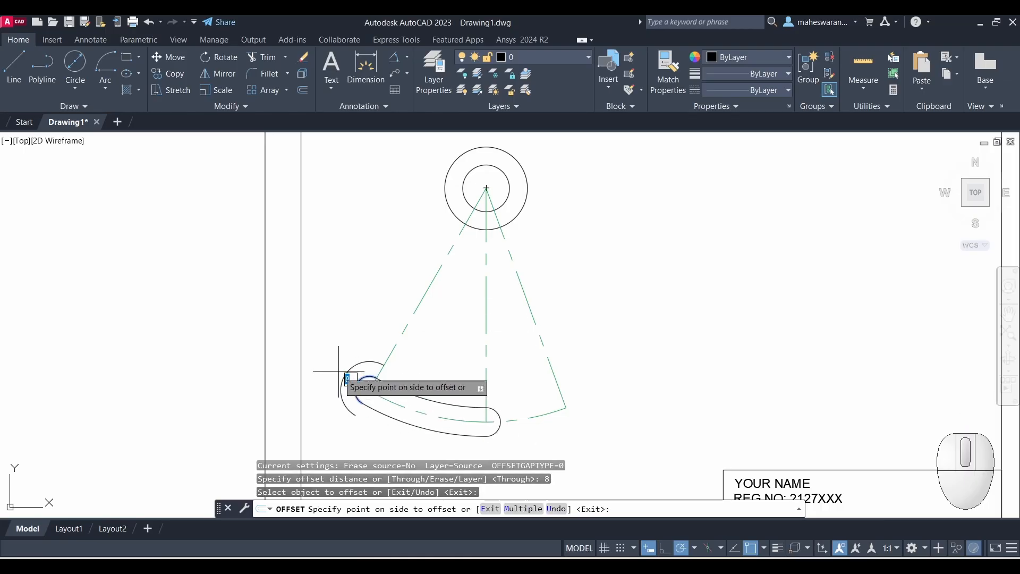
{"action": "left_click", "coordinate": [278, 332]}
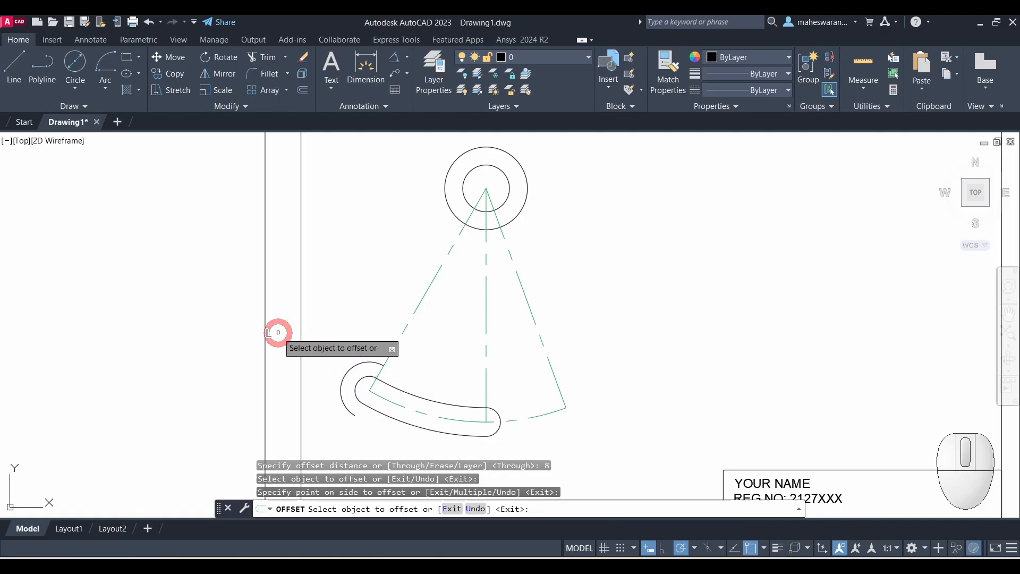
Offset the slot's upper arc upward and its lower arc downward by the same 8 mm
{"action": "left_click", "coordinate": [420, 396]}
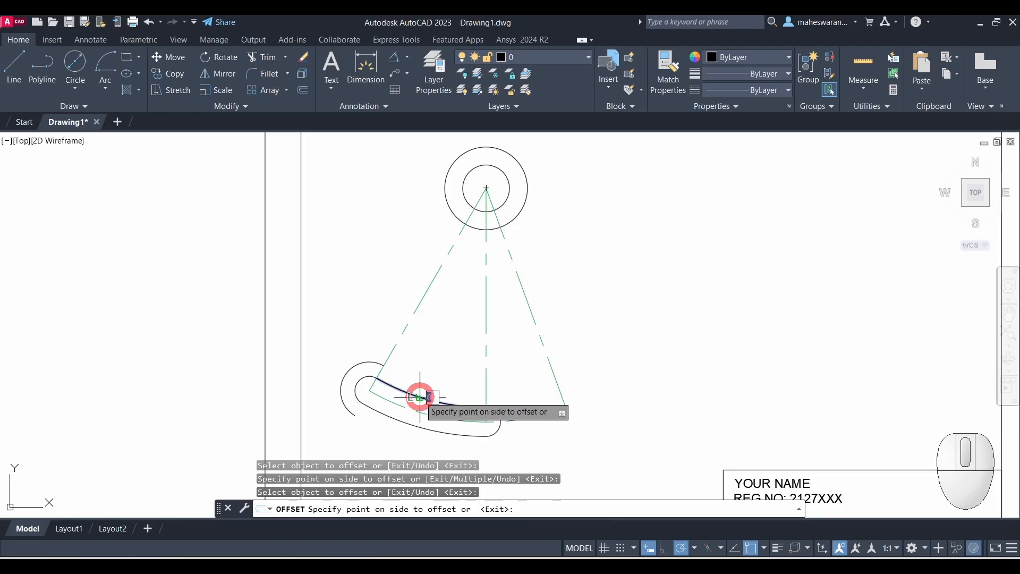
{"action": "left_click", "coordinate": [458, 347]}
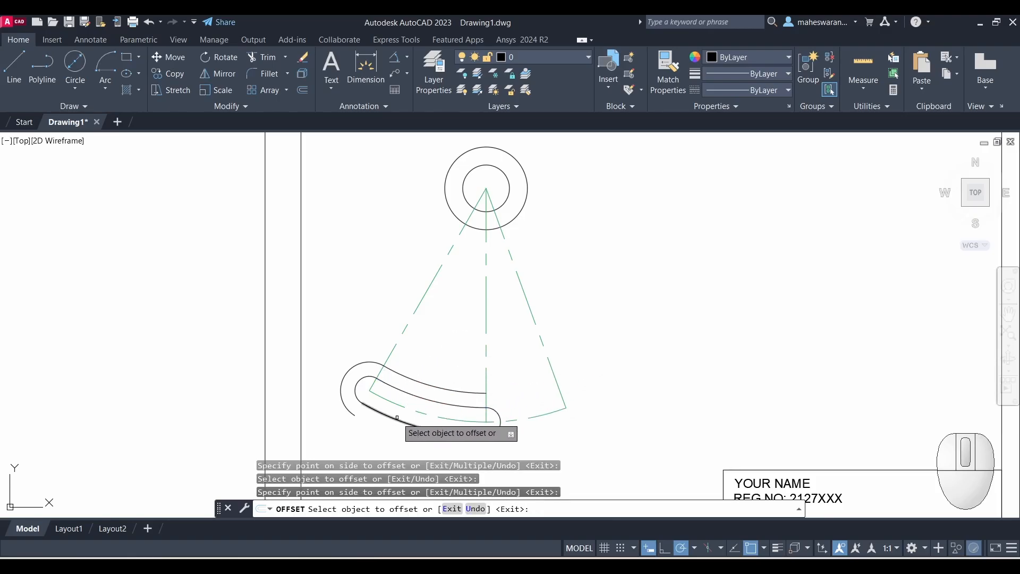
{"action": "left_click", "coordinate": [395, 419]}
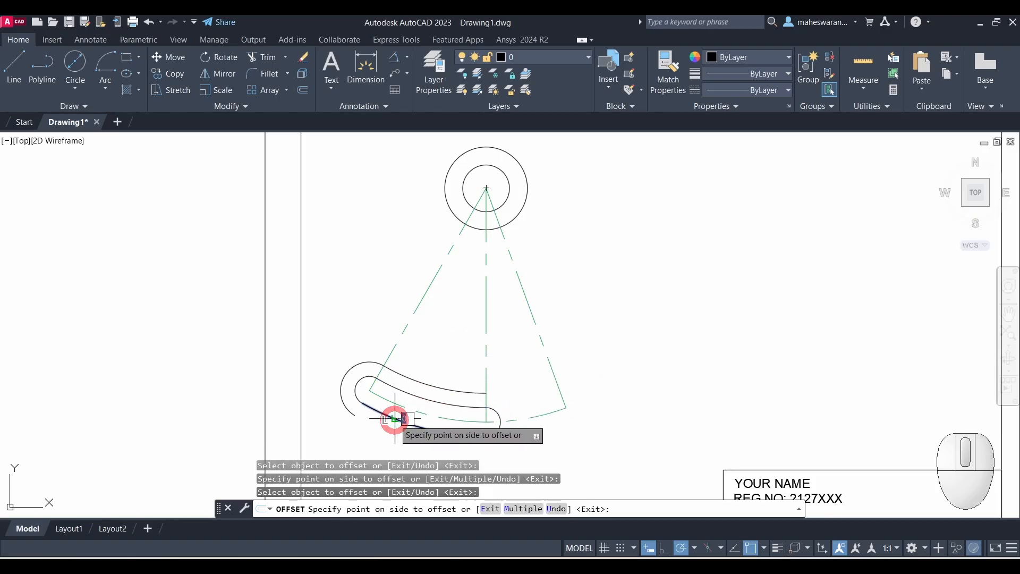
{"action": "left_click", "coordinate": [380, 444]}
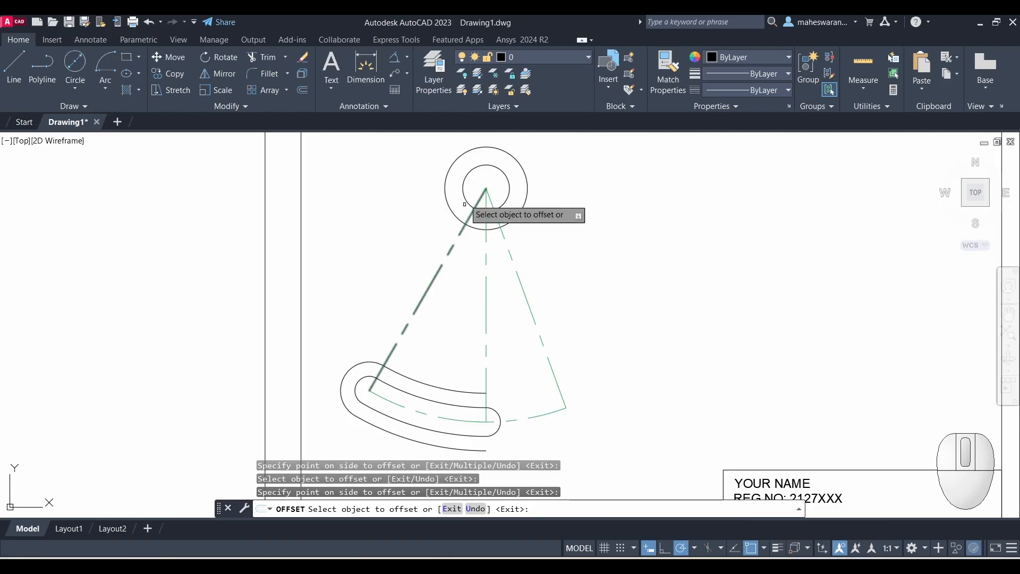
Check the stem width on the worksheet, then, with Ortho on, draw a 9 mm line leftward from the large circle's bottom point
{"action": "key", "text": "alt+Tab"}
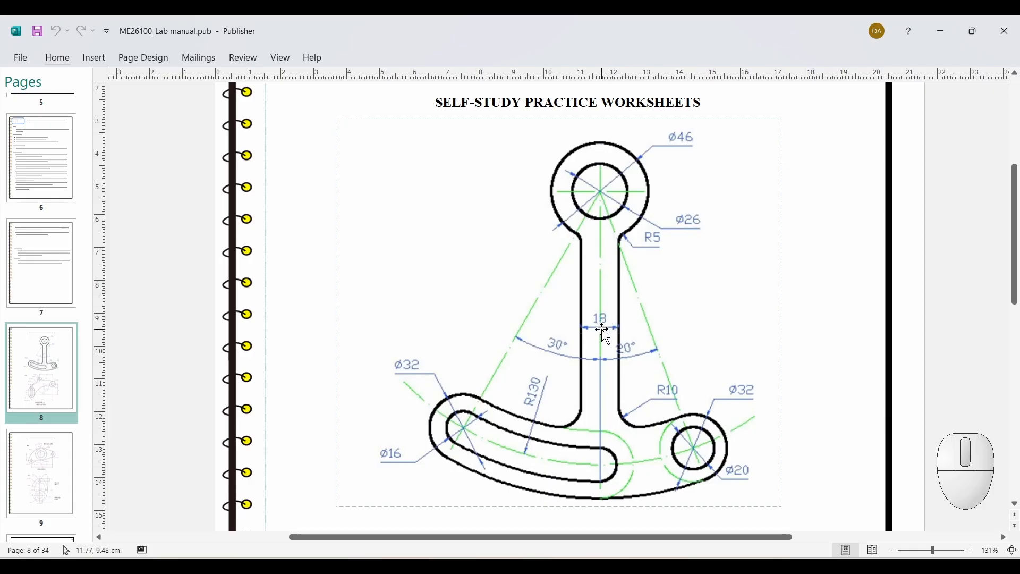
{"action": "key", "text": "alt+Tab"}
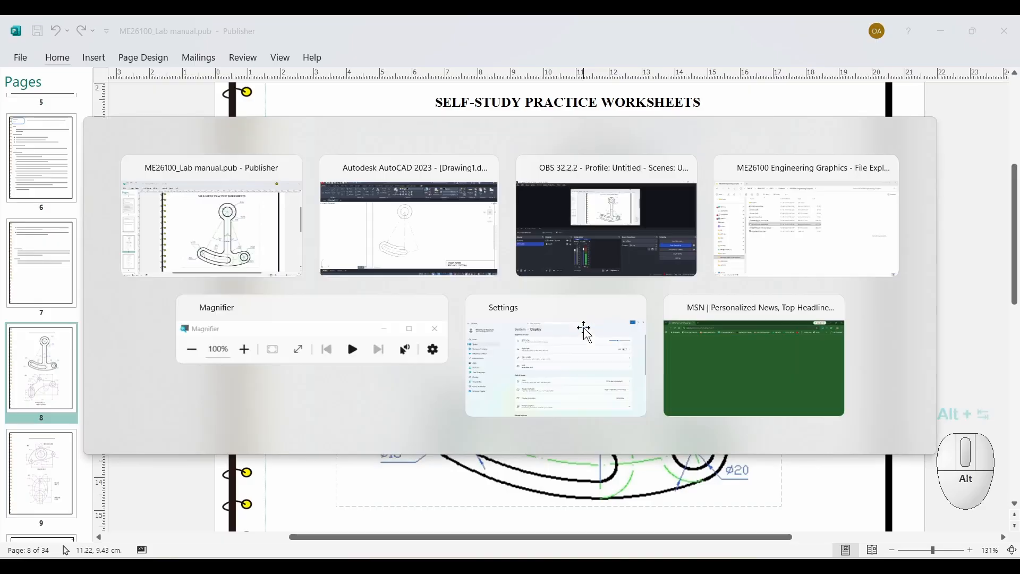
{"action": "scroll", "coordinate": [469, 242], "scroll_direction": "up", "scroll_amount": 3}
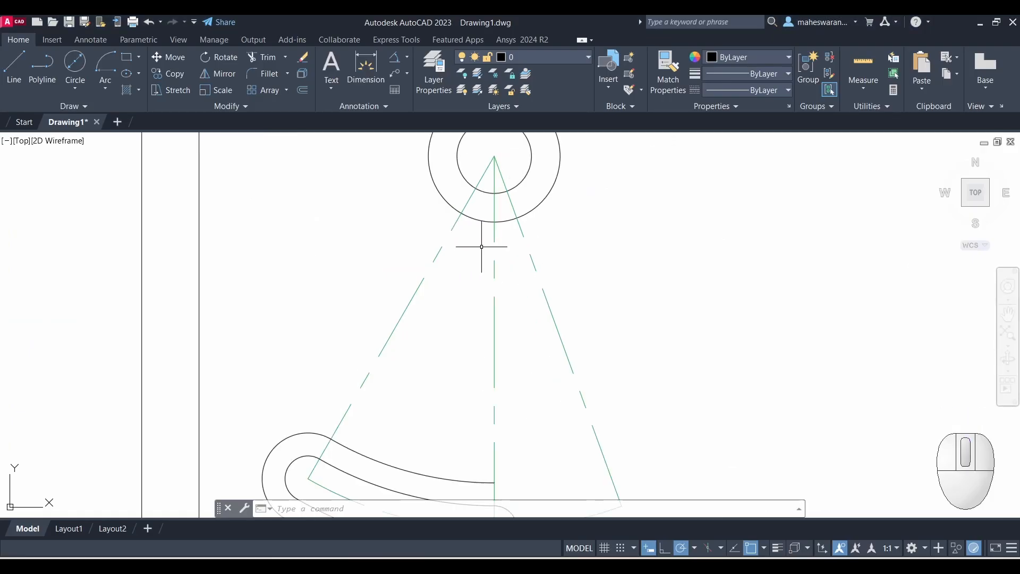
{"action": "scroll", "coordinate": [481, 239], "scroll_direction": "up", "scroll_amount": 2}
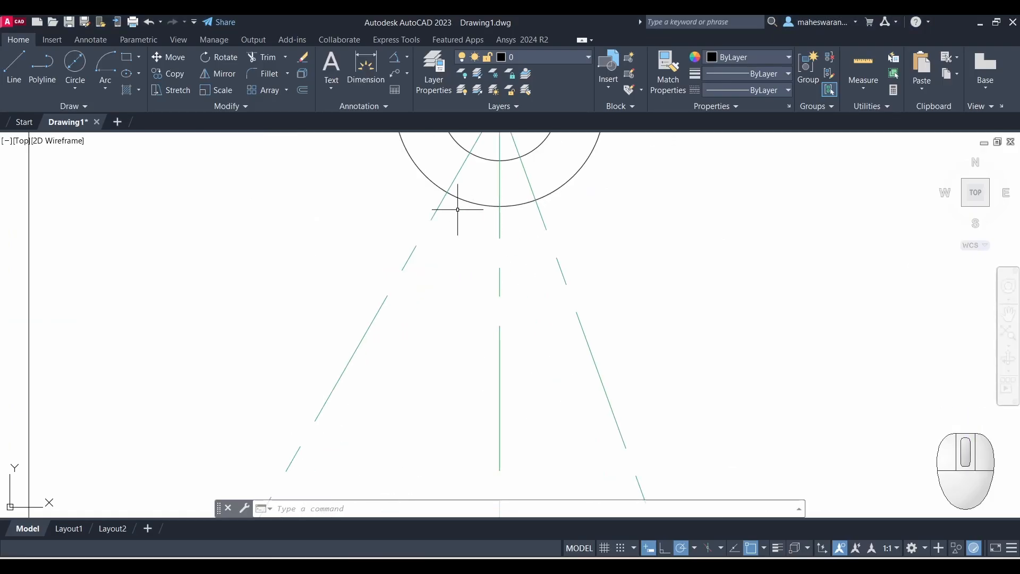
{"action": "left_click", "coordinate": [12, 71]}
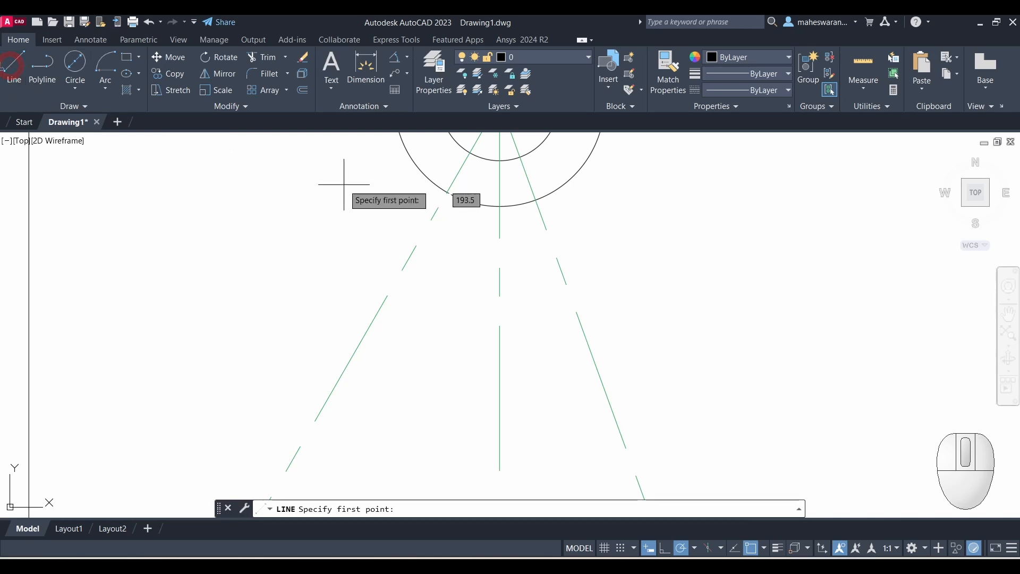
{"action": "left_click", "coordinate": [500, 206]}
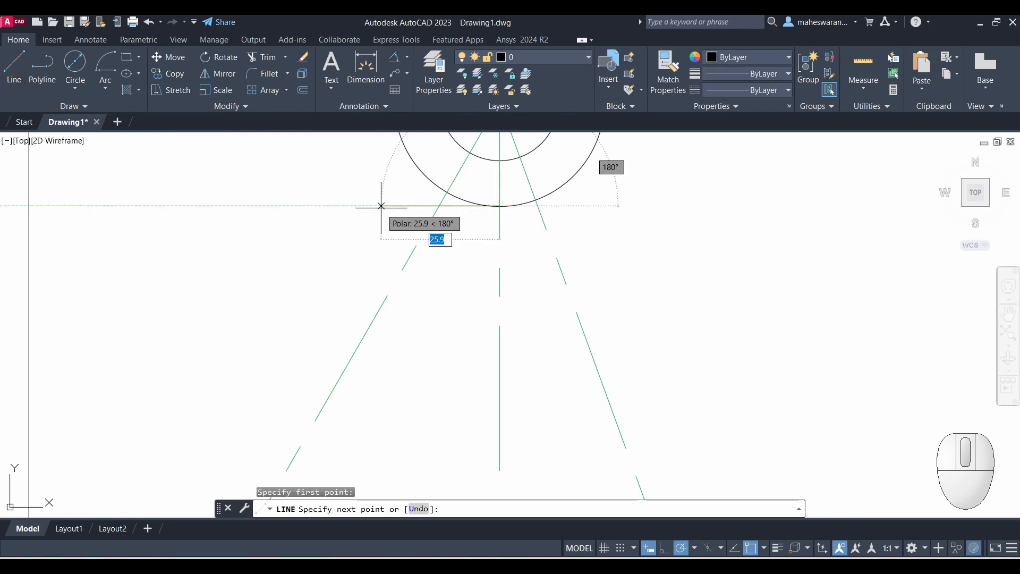
{"action": "left_click", "coordinate": [664, 549]}
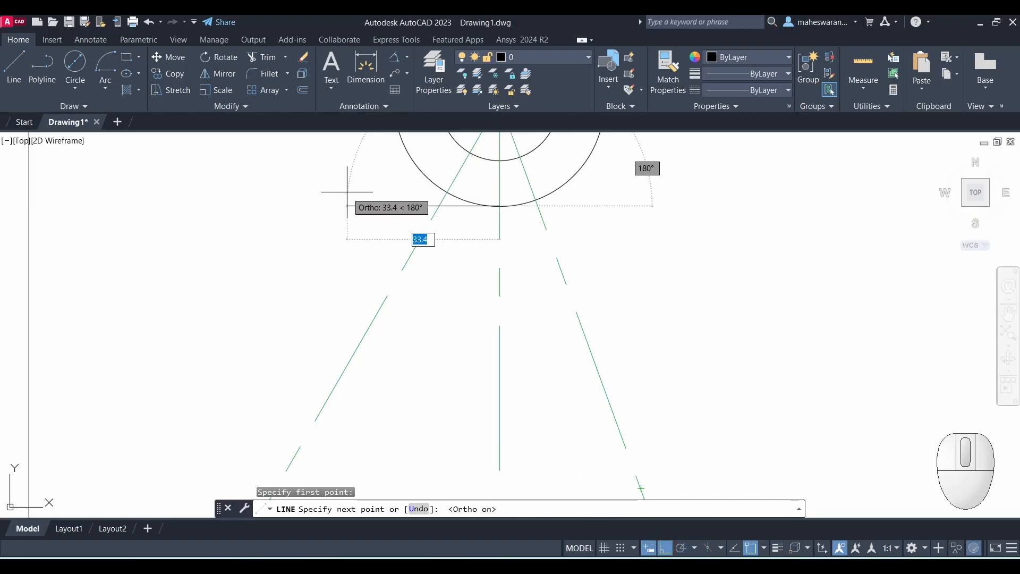
{"action": "type", "text": "9"}
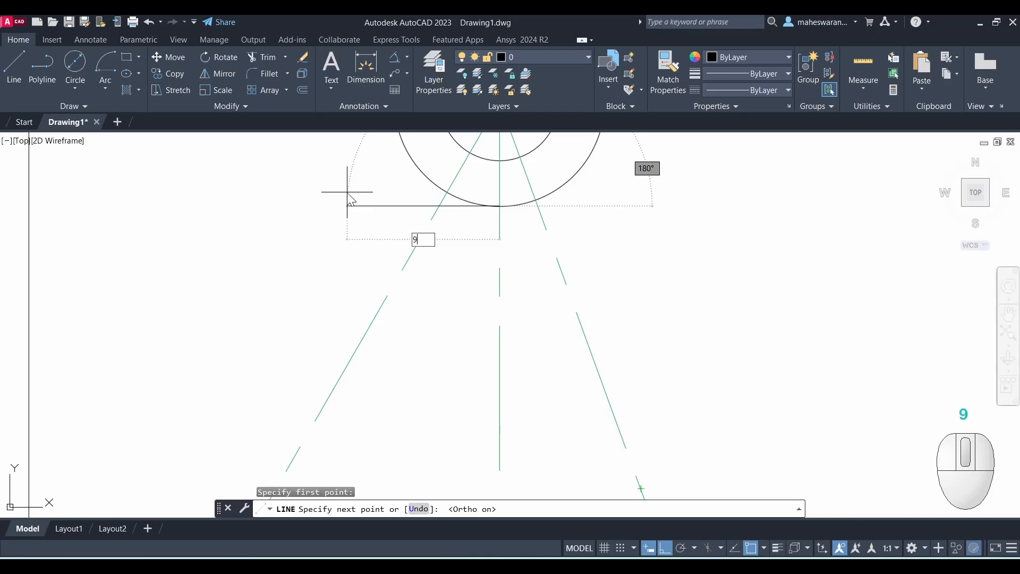
{"action": "key", "text": "Return"}
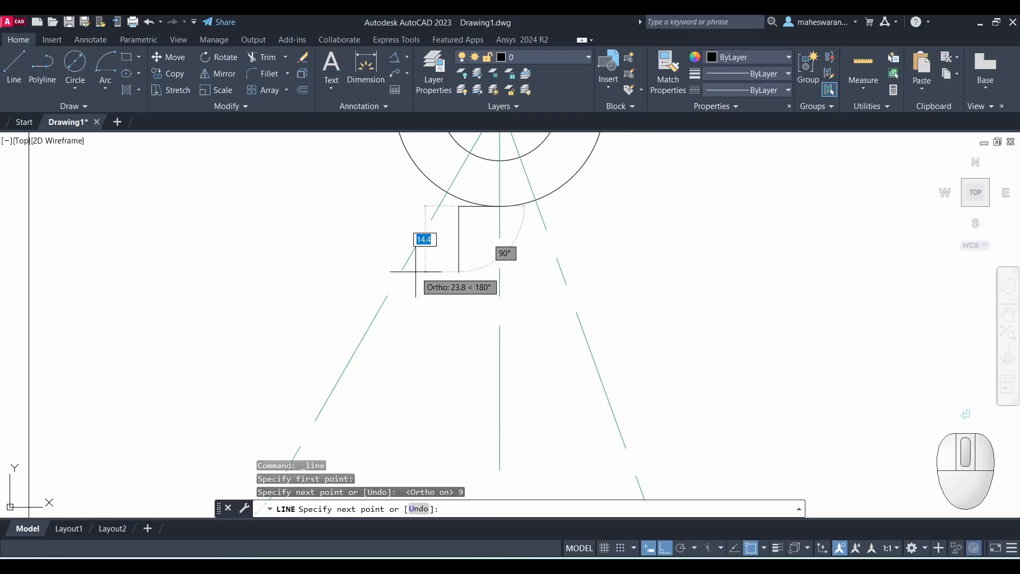
Continue the line vertically downward from the 9 mm segment's left end, past the outer upper arc above the slot
{"action": "scroll", "coordinate": [467, 268], "scroll_direction": "down", "scroll_amount": 3}
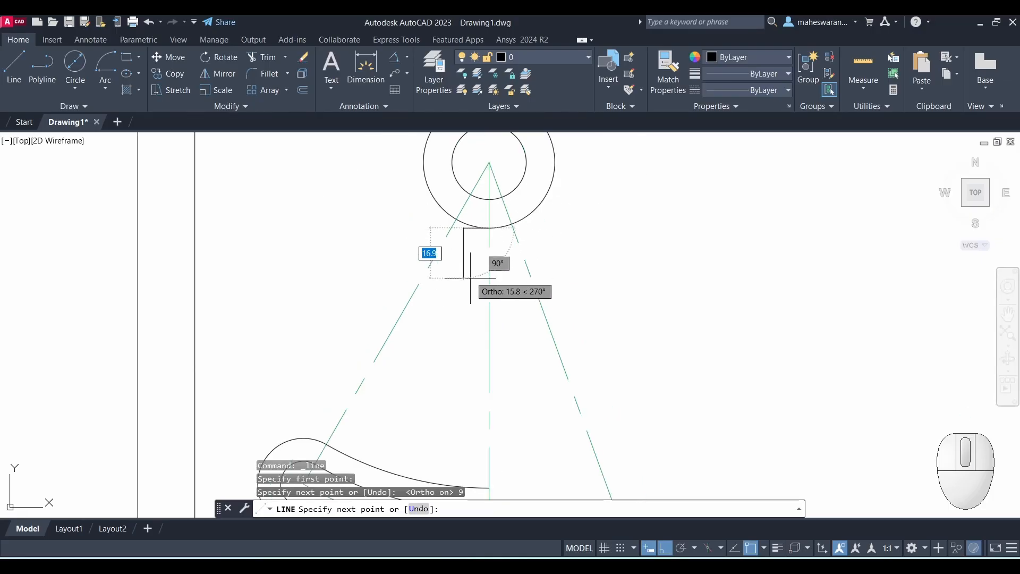
{"action": "middle_click_drag", "start_coordinate": [460, 289], "coordinate": [465, 207]}
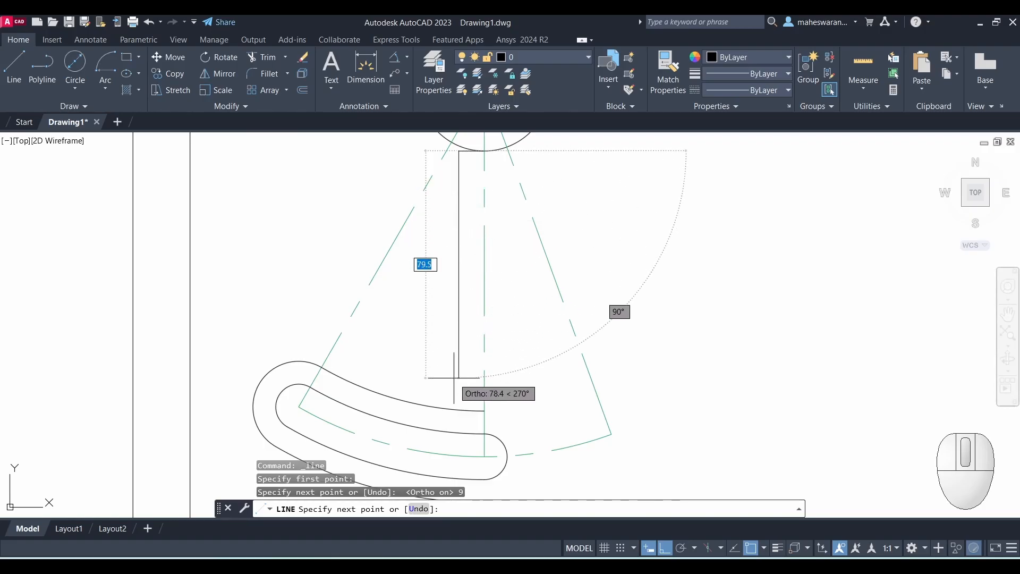
{"action": "left_click", "coordinate": [455, 424]}
{"action": "key", "text": "Escape"}
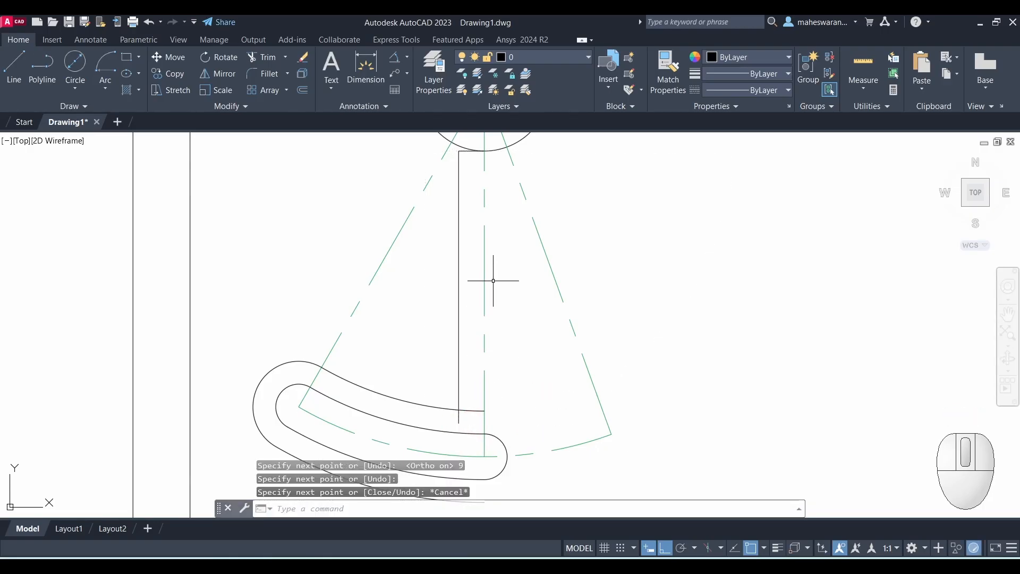
Delete the short 9 mm horizontal construction line below the large circle
{"action": "scroll", "coordinate": [471, 186], "scroll_direction": "up", "scroll_amount": 3}
{"action": "middle_click_drag", "start_coordinate": [456, 292], "coordinate": [455, 262]}
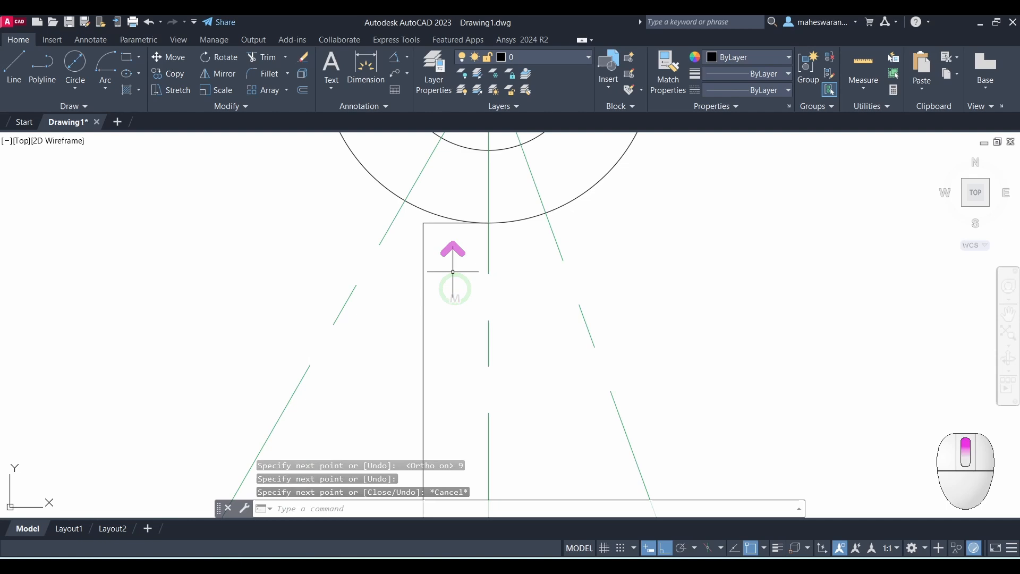
{"action": "left_click", "coordinate": [446, 223]}
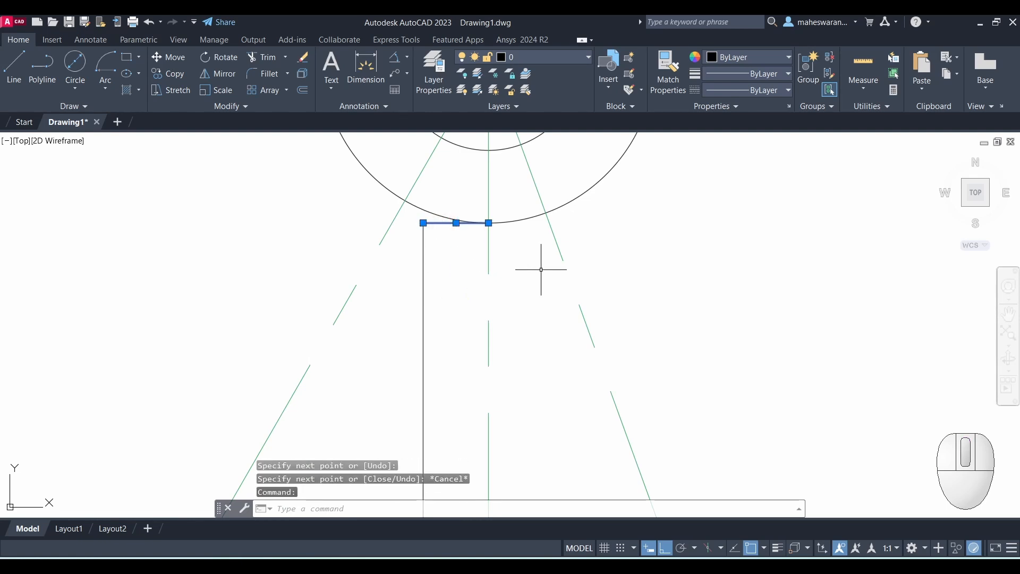
{"action": "key", "text": "Delete"}
Extend the upper end of the stem's left vertical line to the large circle
{"action": "scroll", "coordinate": [467, 269], "scroll_direction": "down", "scroll_amount": 2}
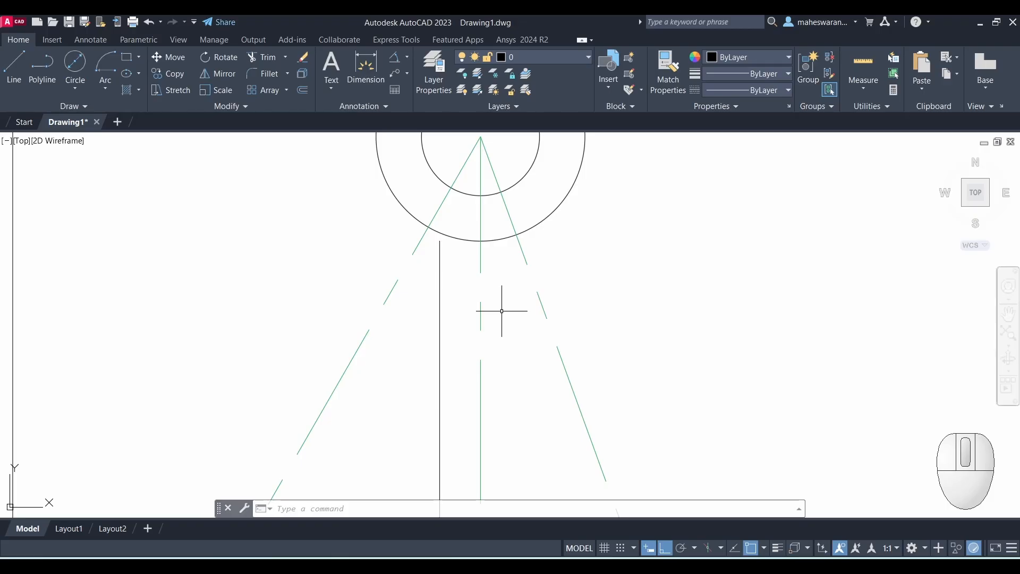
{"action": "type", "text": "x"}
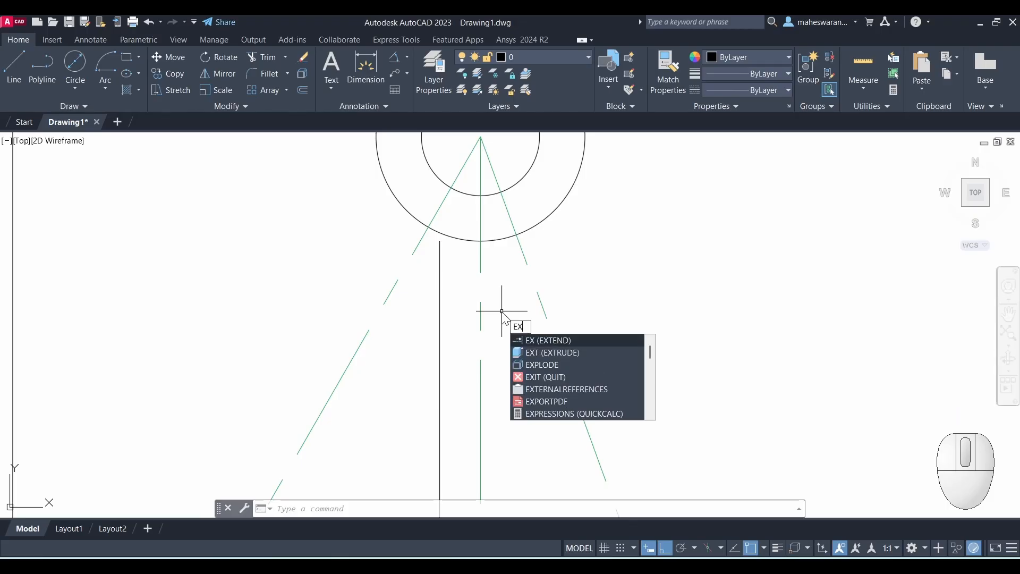
{"action": "key", "text": "Return"}
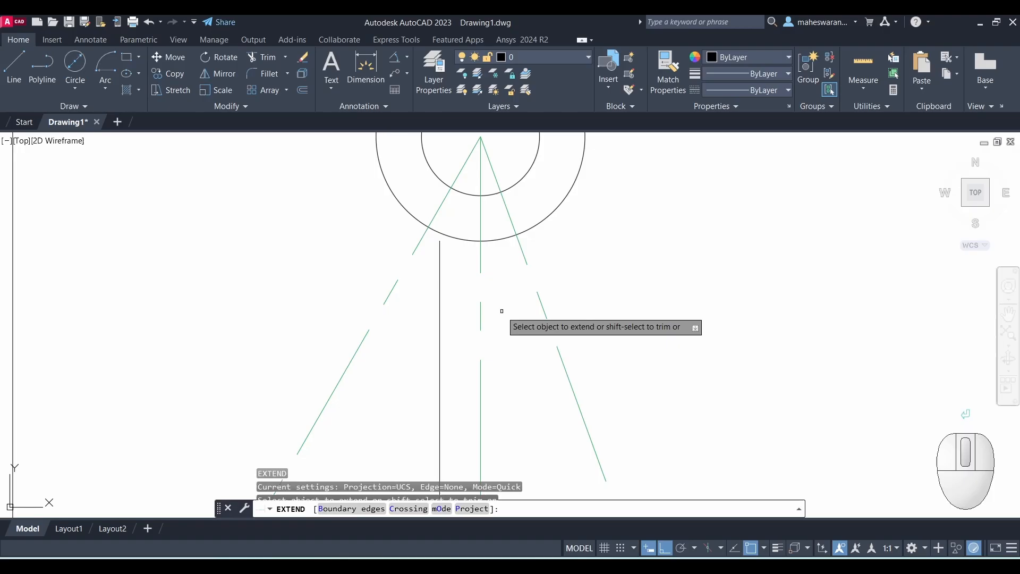
{"action": "left_click", "coordinate": [438, 256]}
{"action": "scroll", "coordinate": [624, 268], "scroll_direction": "down", "scroll_amount": 4}
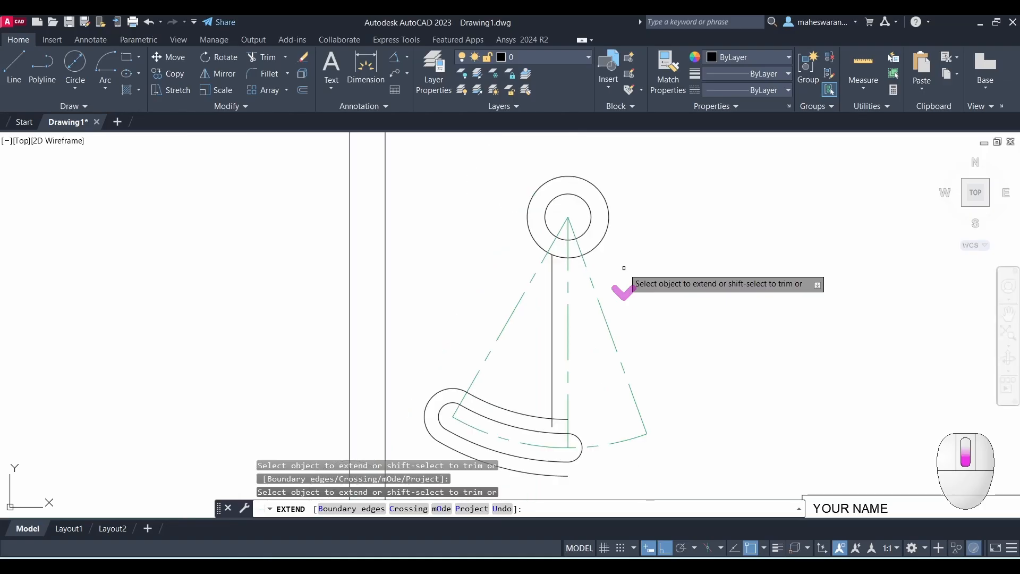
{"action": "key", "text": "Escape"}
Trim the stem's left line below the outer upper arc and that arc's portion to the right of the line
{"action": "scroll", "coordinate": [556, 421], "scroll_direction": "up", "scroll_amount": 2}
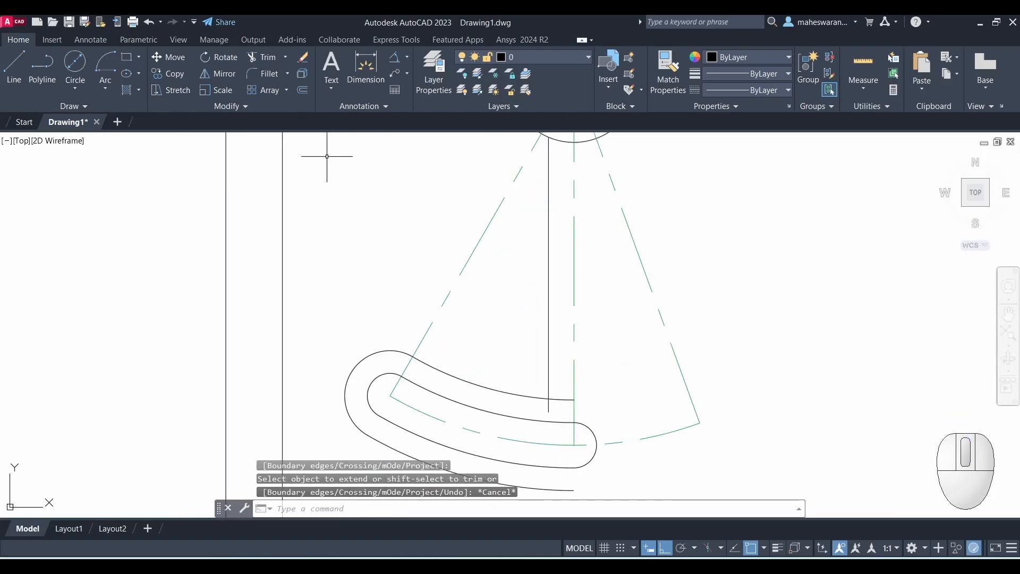
{"action": "left_click", "coordinate": [267, 58]}
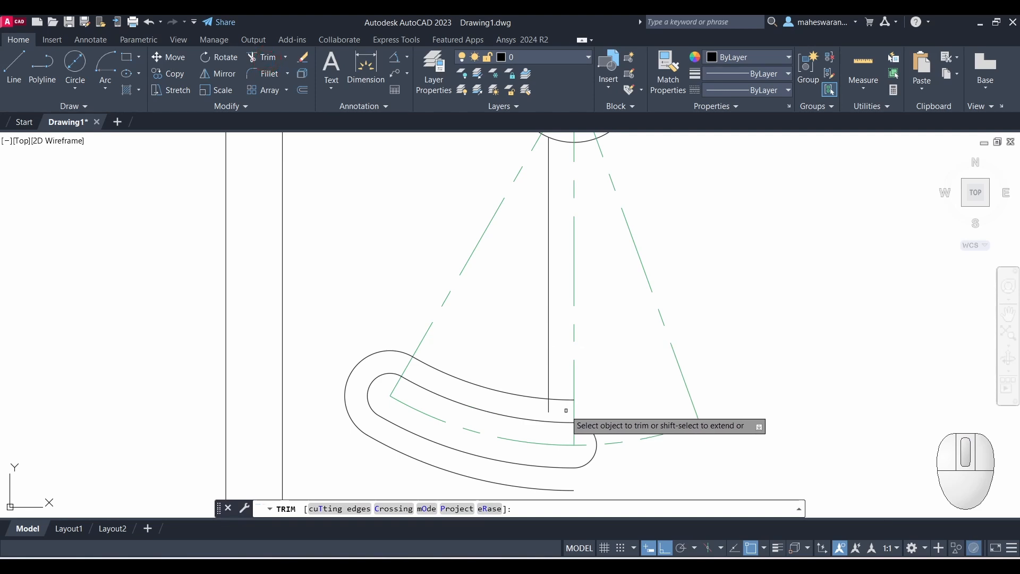
{"action": "left_click", "coordinate": [539, 407]}
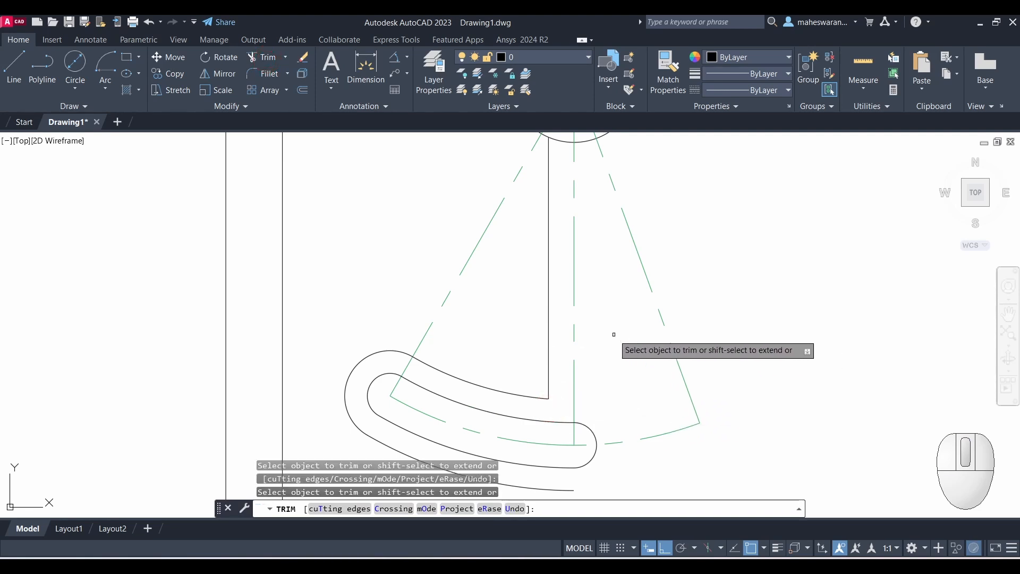
{"action": "key", "text": "Escape"}
{"action": "scroll", "coordinate": [615, 356], "scroll_direction": "down", "scroll_amount": 3}
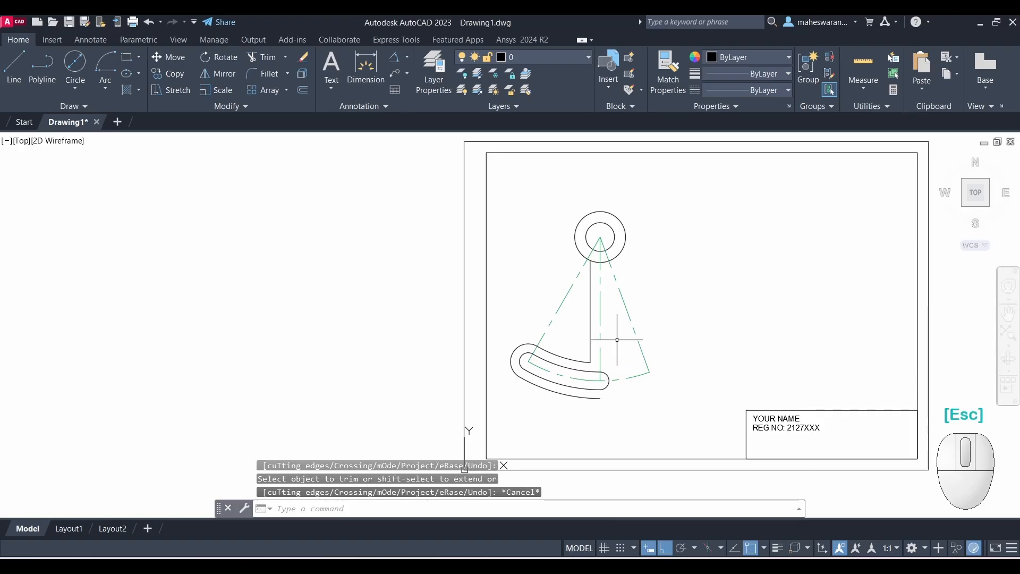
Mirror the stem's left vertical line about the vertical centerline, keeping the original line
{"action": "scroll", "coordinate": [591, 330], "scroll_direction": "up", "scroll_amount": 3}
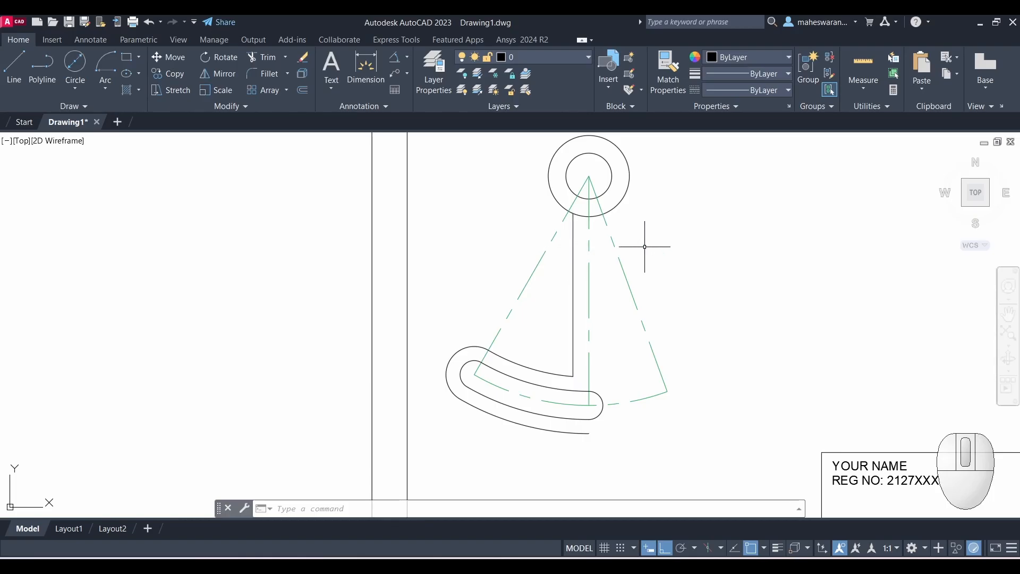
{"action": "scroll", "coordinate": [633, 278], "scroll_direction": "up", "scroll_amount": 2}
{"action": "scroll", "coordinate": [631, 282], "scroll_direction": "down", "scroll_amount": 2}
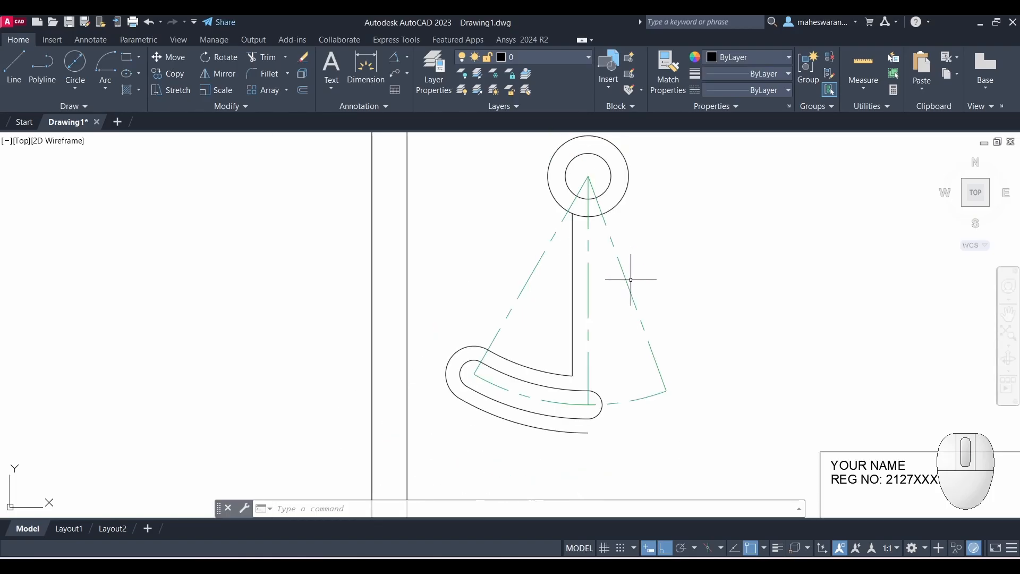
{"action": "middle_click_drag", "start_coordinate": [631, 285], "coordinate": [567, 311]}
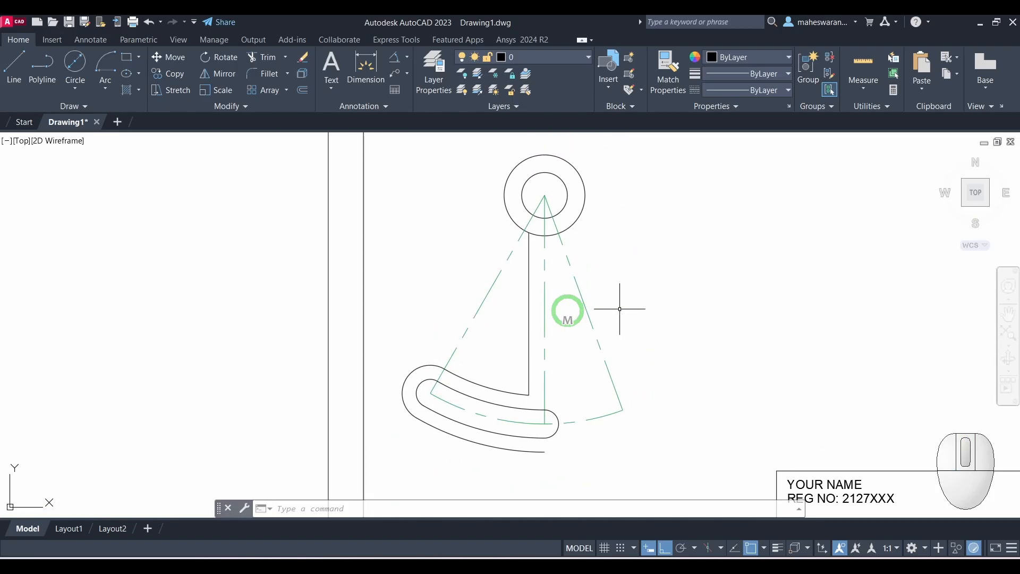
{"action": "left_click", "coordinate": [528, 278]}
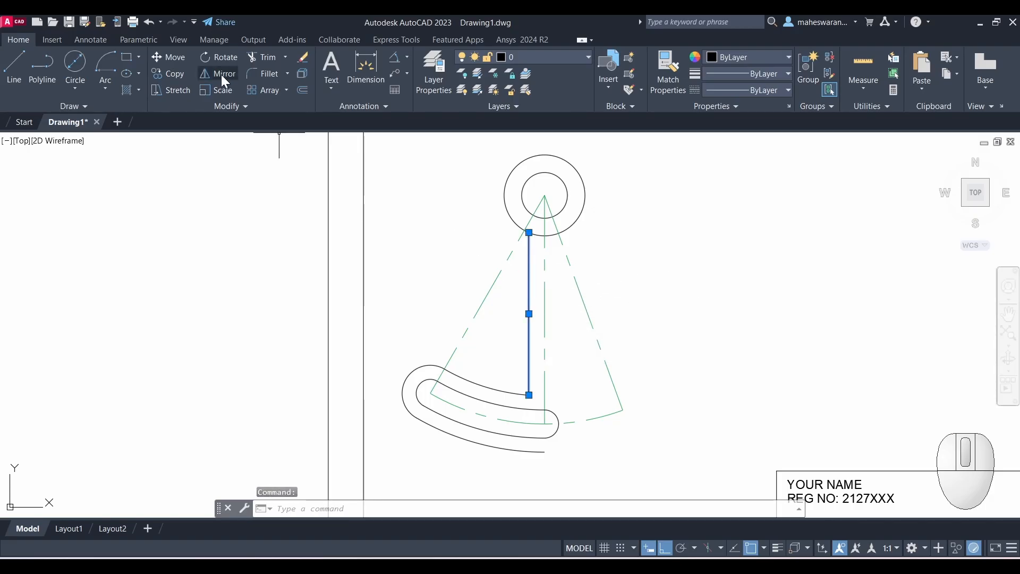
{"action": "key", "text": "super+plus"}
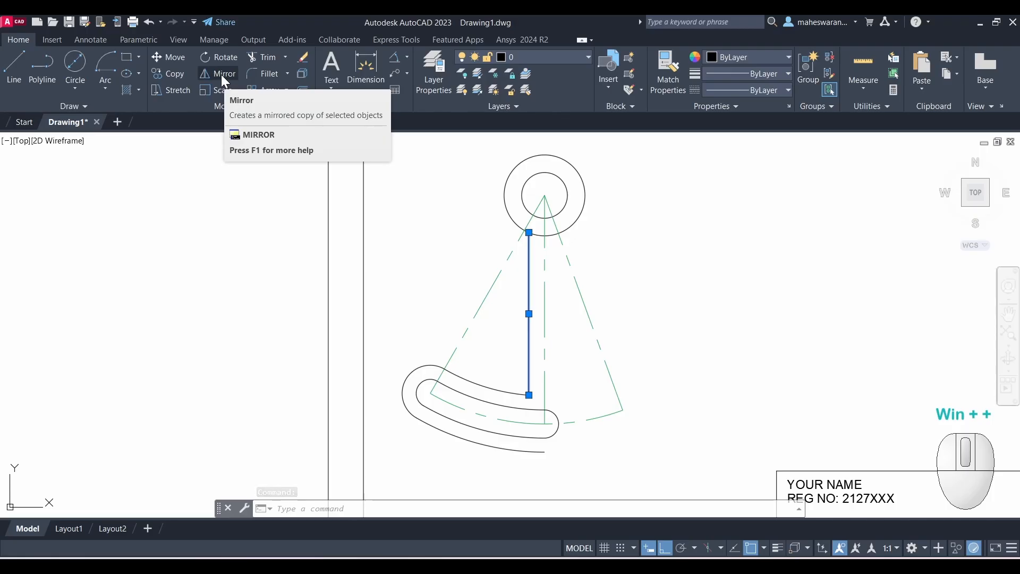
{"action": "left_click", "coordinate": [221, 75]}
{"action": "key", "text": "super+minus"}
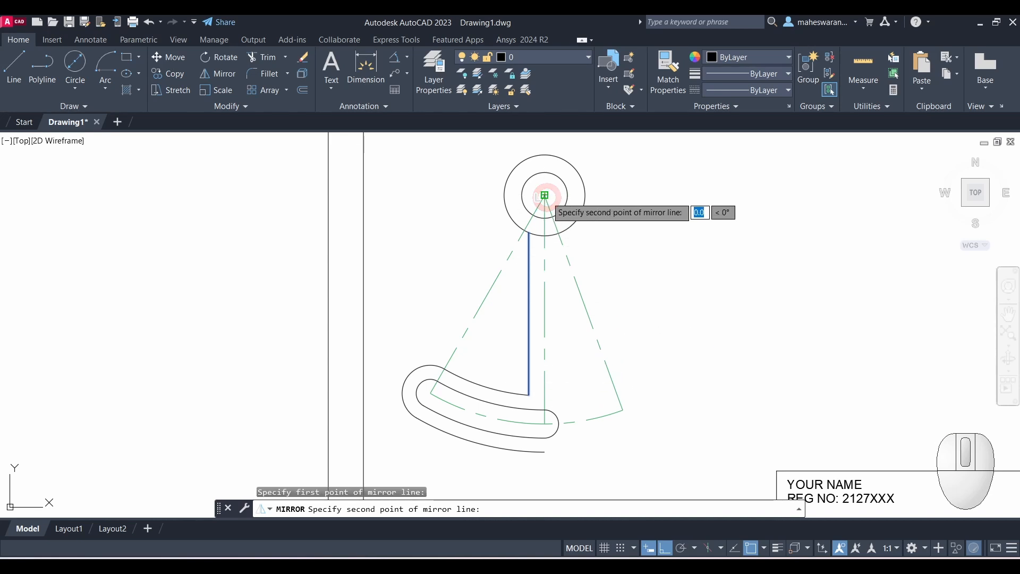
{"action": "left_click", "coordinate": [546, 386]}
{"action": "key", "text": "Return"}
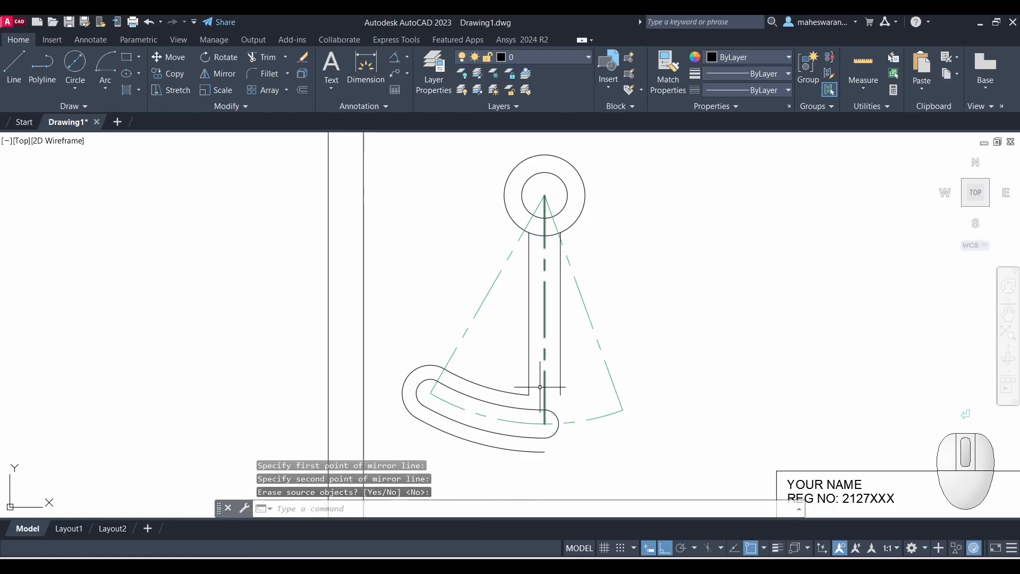
Trim the bottom arc of the outer circle at the top of the lever between the two stem lines
{"action": "scroll", "coordinate": [551, 342], "scroll_direction": "up", "scroll_amount": 2}
{"action": "scroll", "coordinate": [607, 299], "scroll_direction": "down", "scroll_amount": 2}
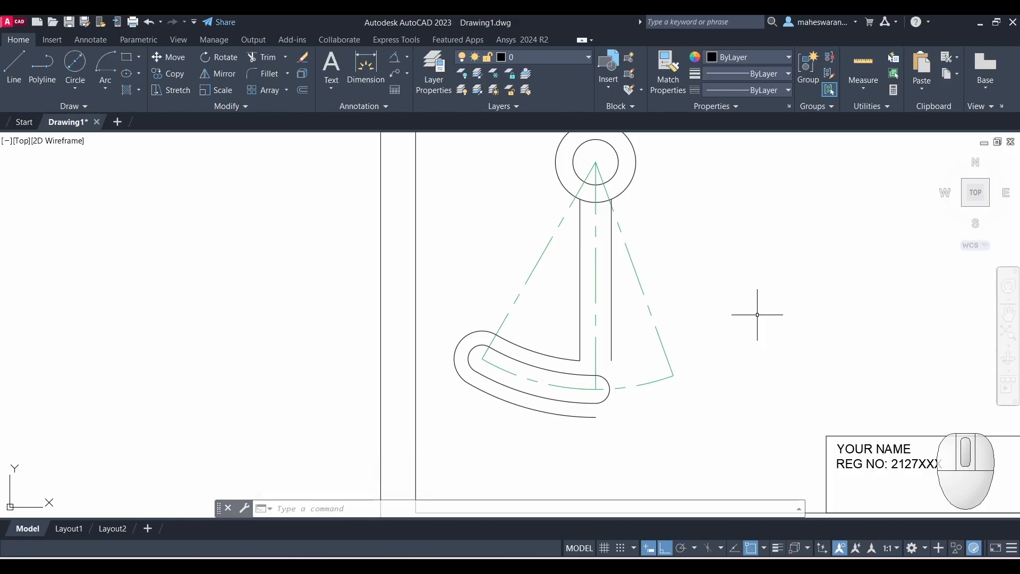
{"action": "key", "text": "alt+Tab"}
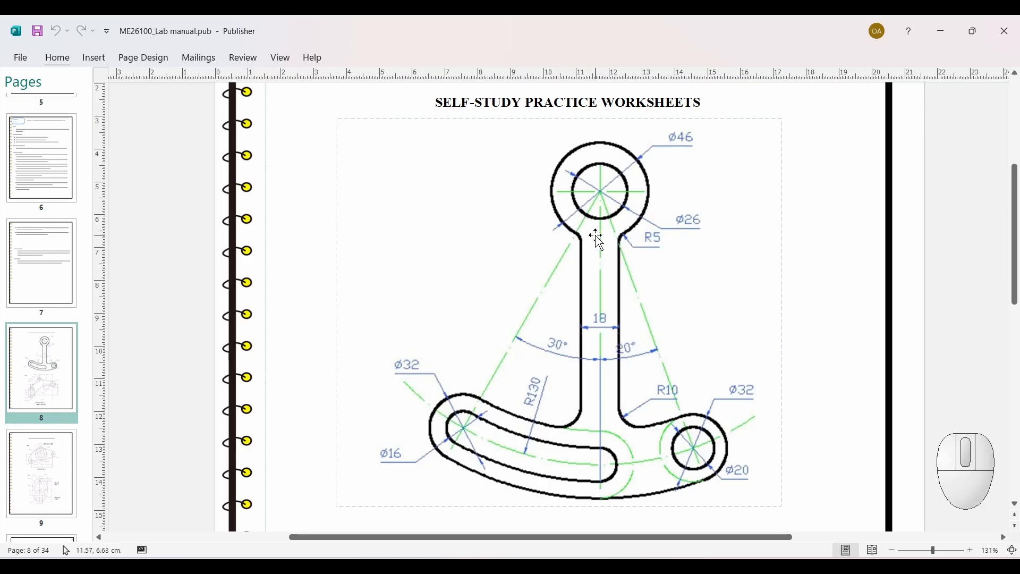
{"action": "key", "text": "alt+Tab"}
{"action": "scroll", "coordinate": [619, 285], "scroll_direction": "up", "scroll_amount": 3}
{"action": "middle_click_drag", "start_coordinate": [648, 221], "coordinate": [655, 357]}
{"action": "scroll", "coordinate": [683, 316], "scroll_direction": "up", "scroll_amount": 2}
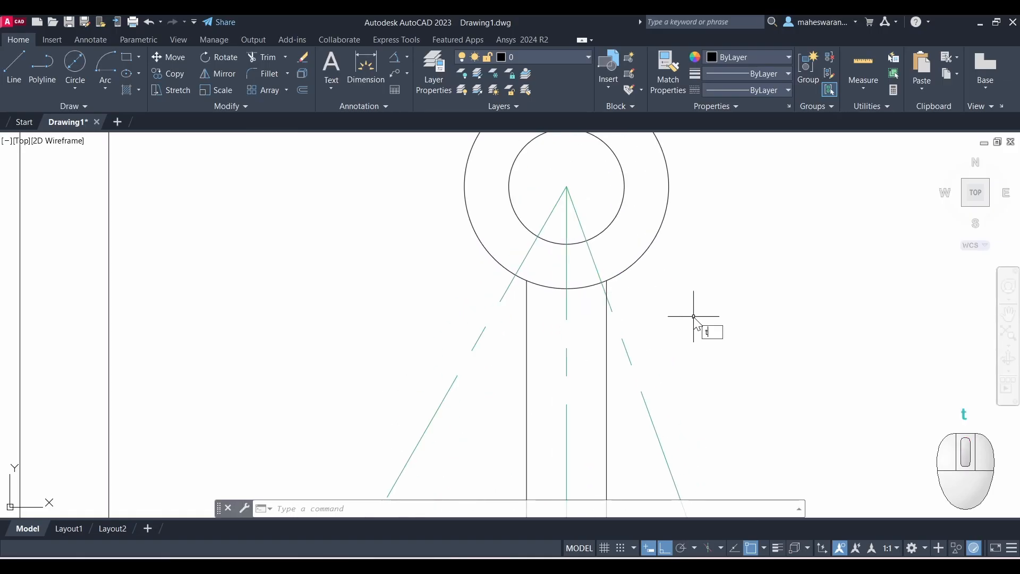
{"action": "key", "text": "Return"}
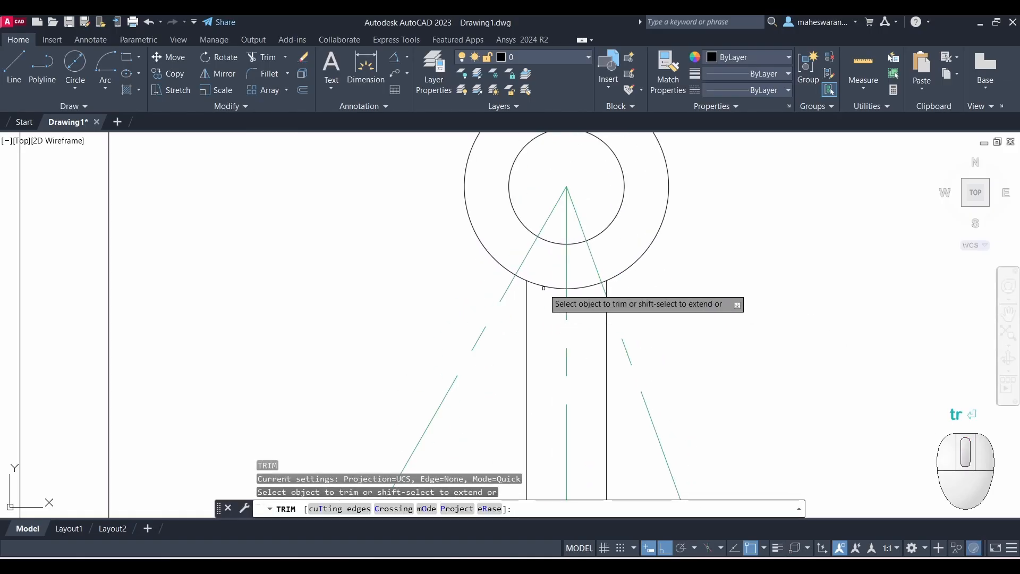
{"action": "left_click", "coordinate": [543, 286]}
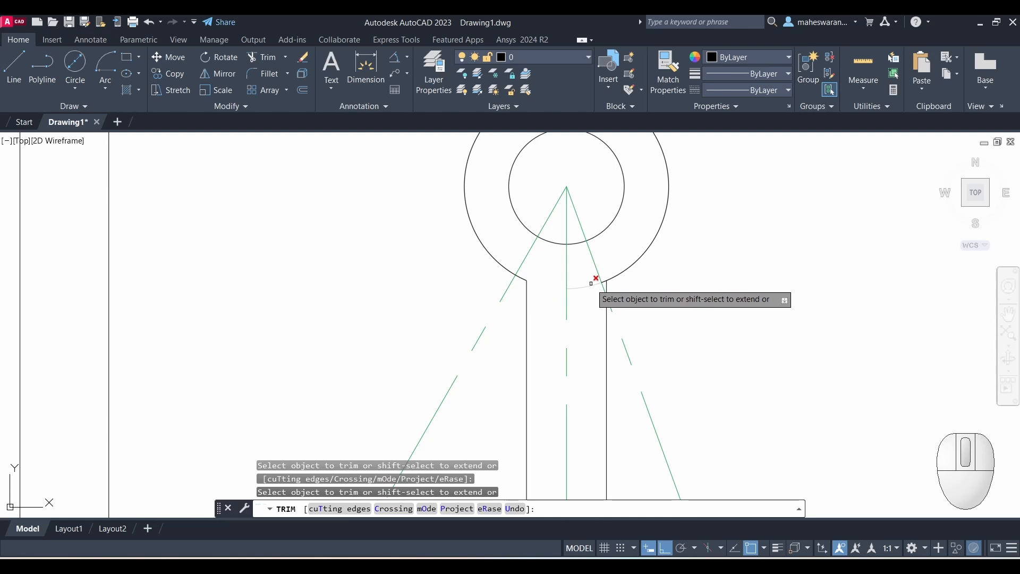
{"action": "left_click", "coordinate": [591, 284]}
{"action": "scroll", "coordinate": [599, 301], "scroll_direction": "up", "scroll_amount": 5}
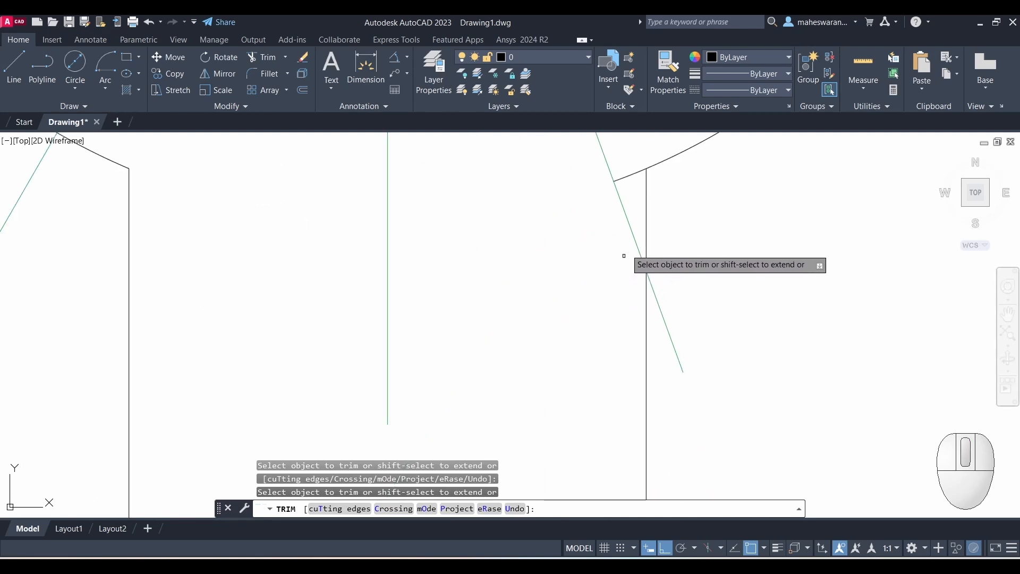
{"action": "left_click", "coordinate": [628, 179]}
{"action": "scroll", "coordinate": [706, 284], "scroll_direction": "down", "scroll_amount": 4}
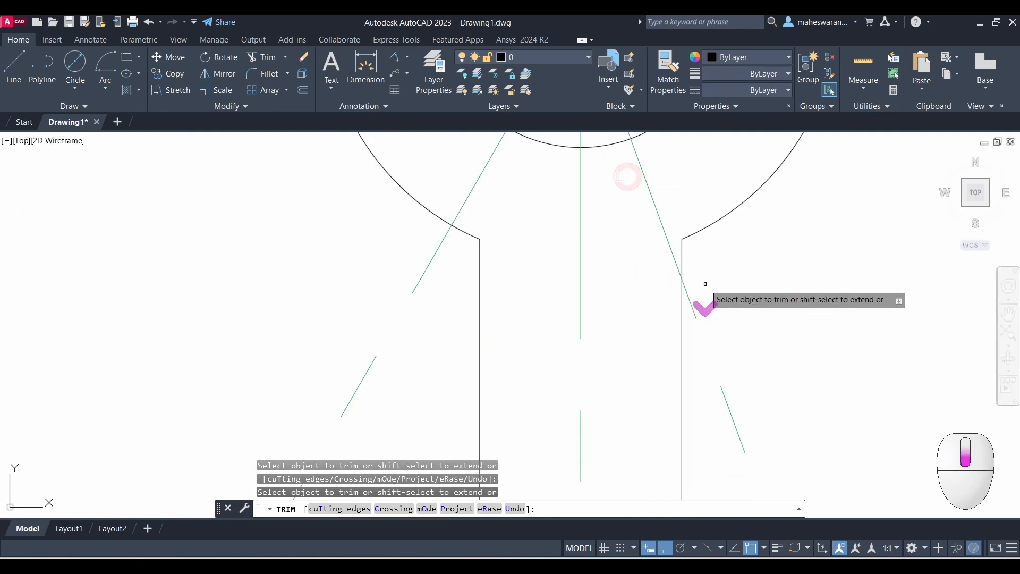
{"action": "scroll", "coordinate": [733, 332], "scroll_direction": "down", "scroll_amount": 5}
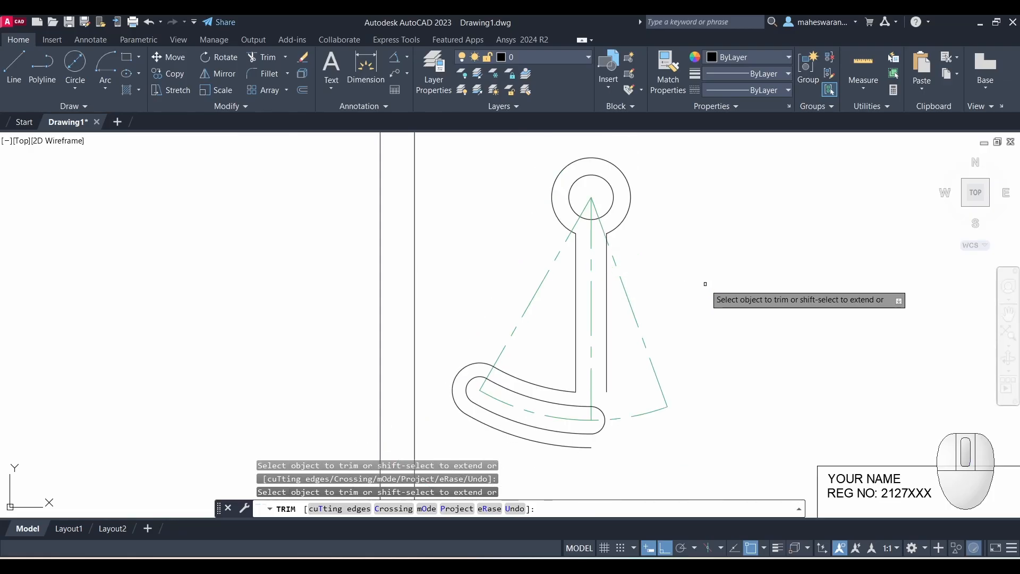
{"action": "key", "text": "Escape"}
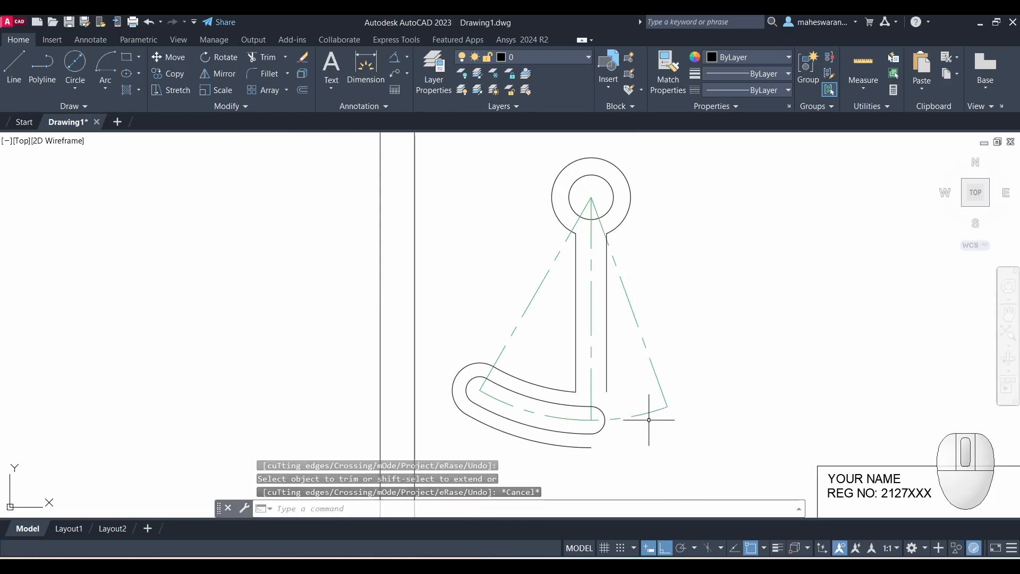
Draw a 20 mm diameter circle centred on the lower end of the right-hand angled construction line
{"action": "key", "text": "alt+Tab"}
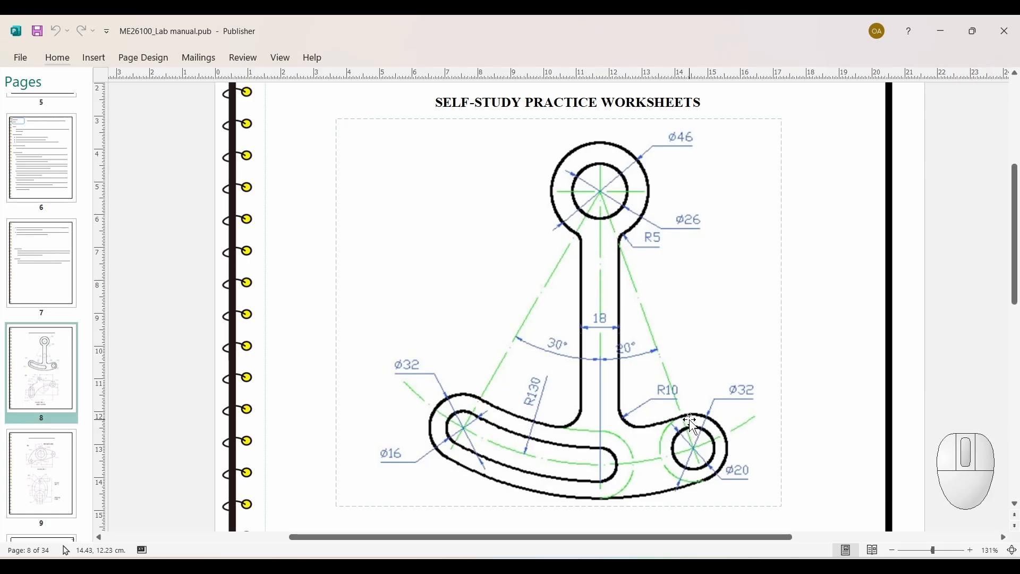
{"action": "key", "text": "alt+Tab"}
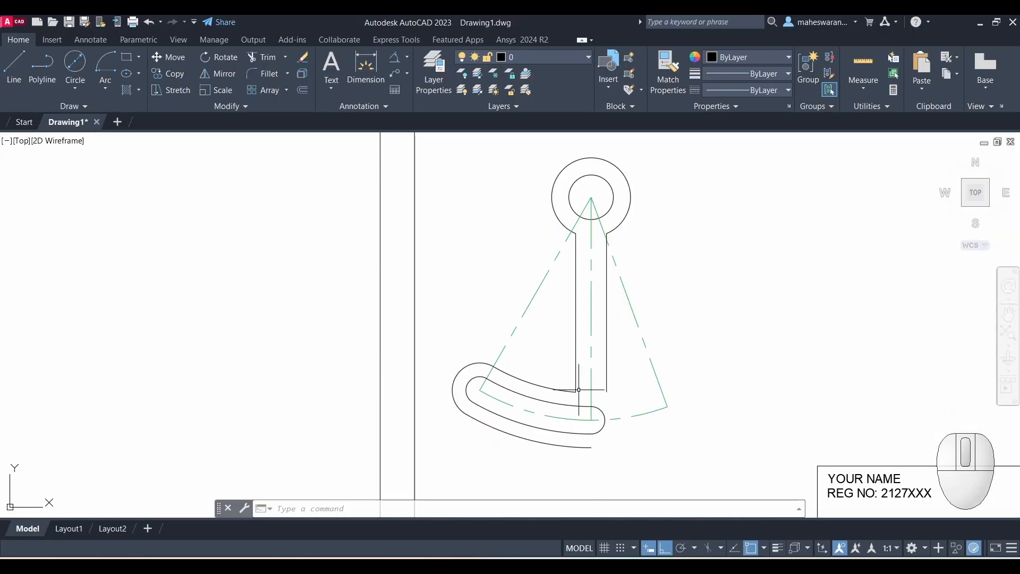
{"action": "left_click", "coordinate": [79, 59]}
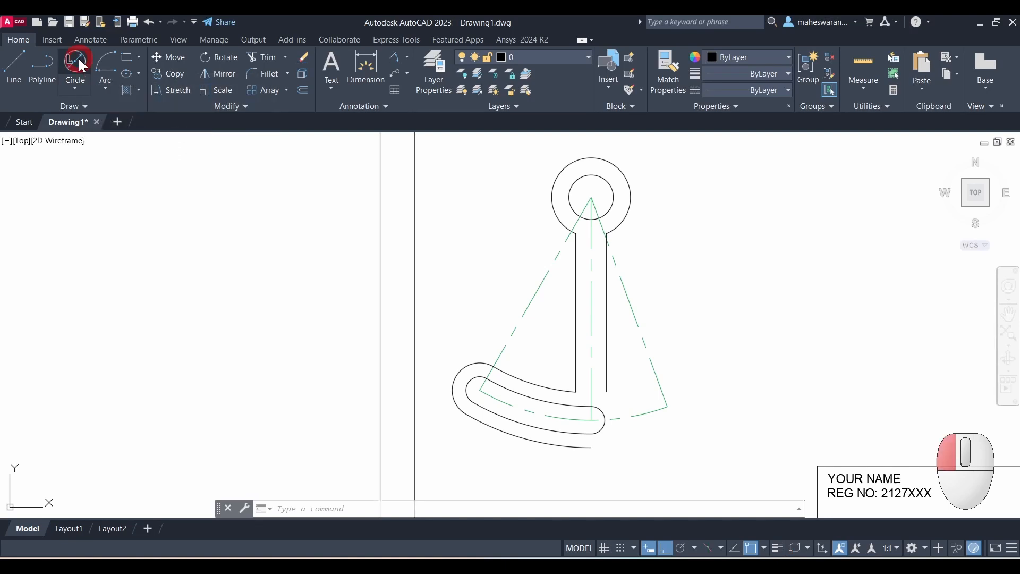
{"action": "left_click", "coordinate": [667, 407]}
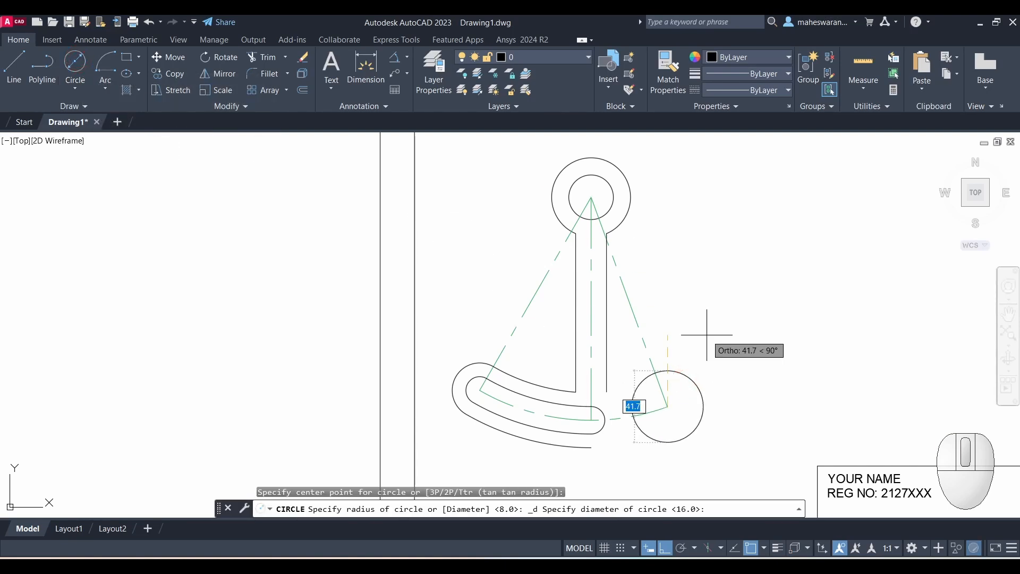
{"action": "type", "text": "20"}
{"action": "key", "text": "Return"}
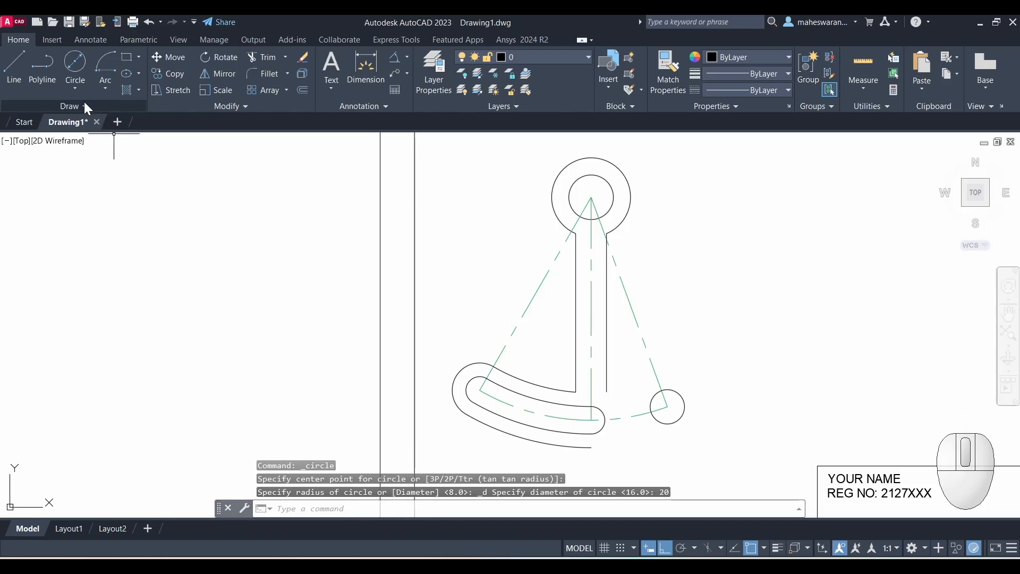
Draw a 32 mm diameter circle concentric with the 20 mm circle
{"action": "left_click", "coordinate": [74, 63]}
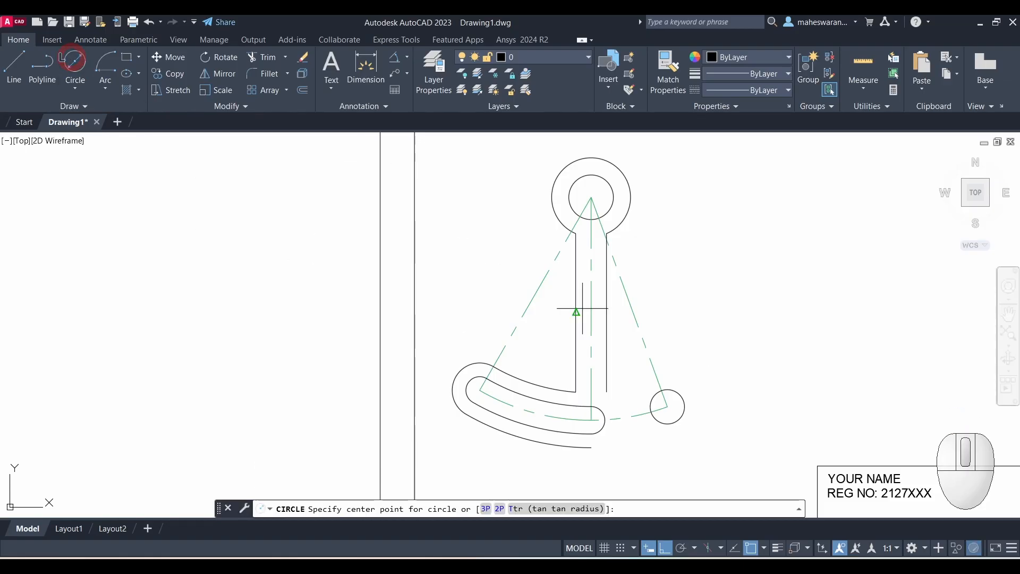
{"action": "left_click", "coordinate": [667, 407]}
{"action": "type", "text": "32"}
{"action": "key", "text": "Return"}
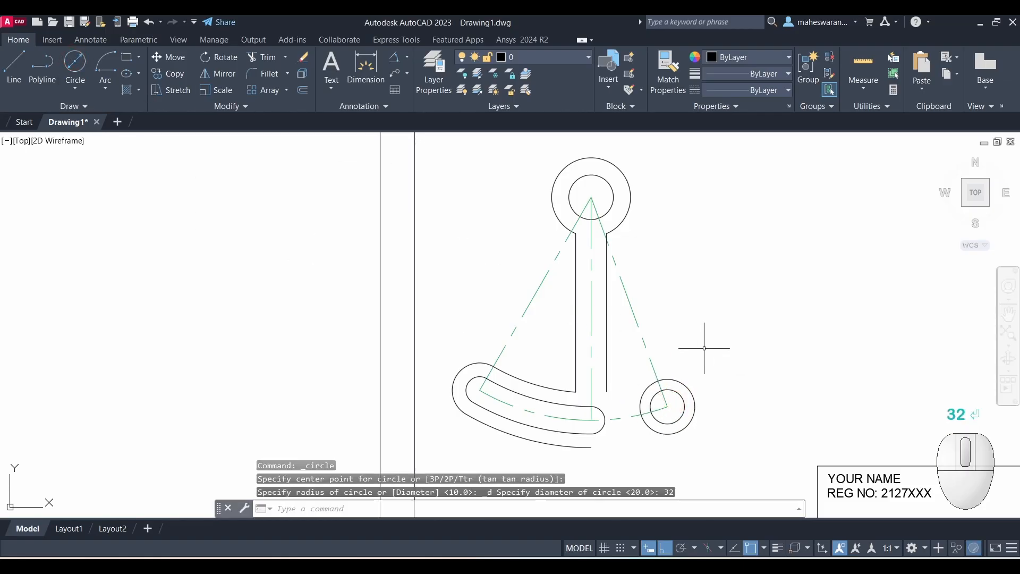
Extend the right end of the lower outer arc beneath the slot to the 32 mm circle
{"action": "scroll", "coordinate": [619, 409], "scroll_direction": "up", "scroll_amount": 3}
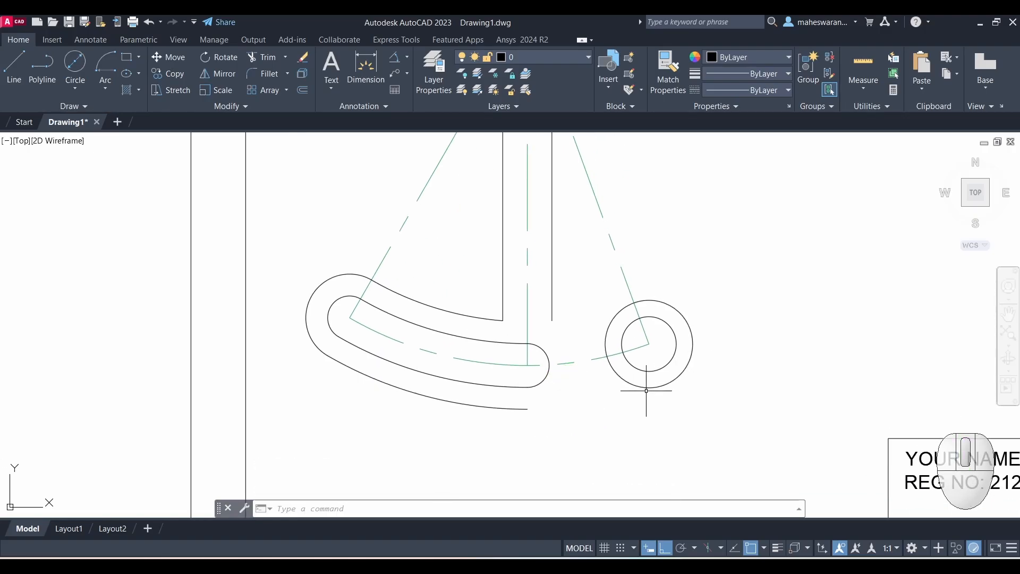
{"action": "key", "text": "alt"}
{"action": "key", "text": "alt+Tab"}
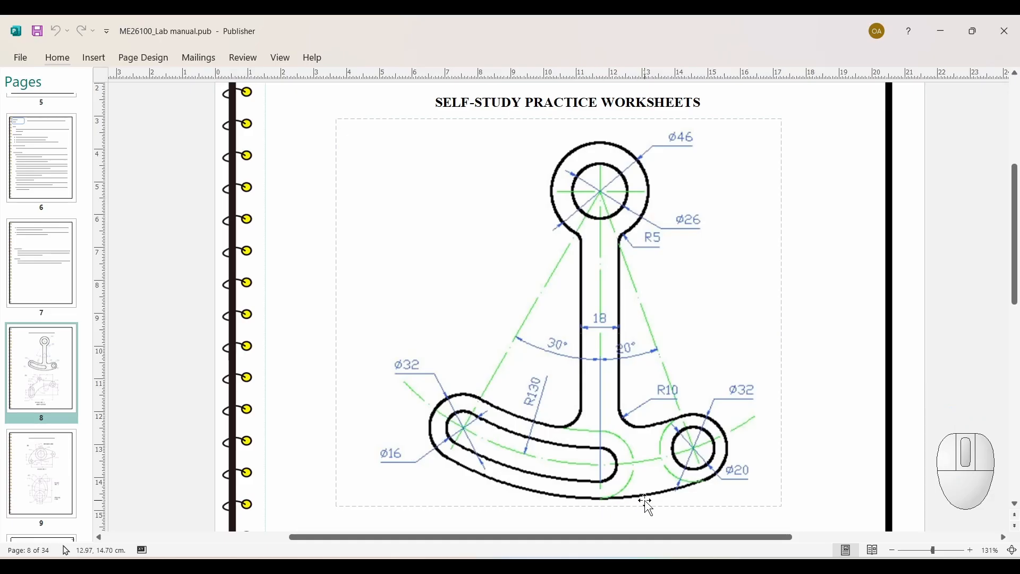
{"action": "key", "text": "alt+Tab"}
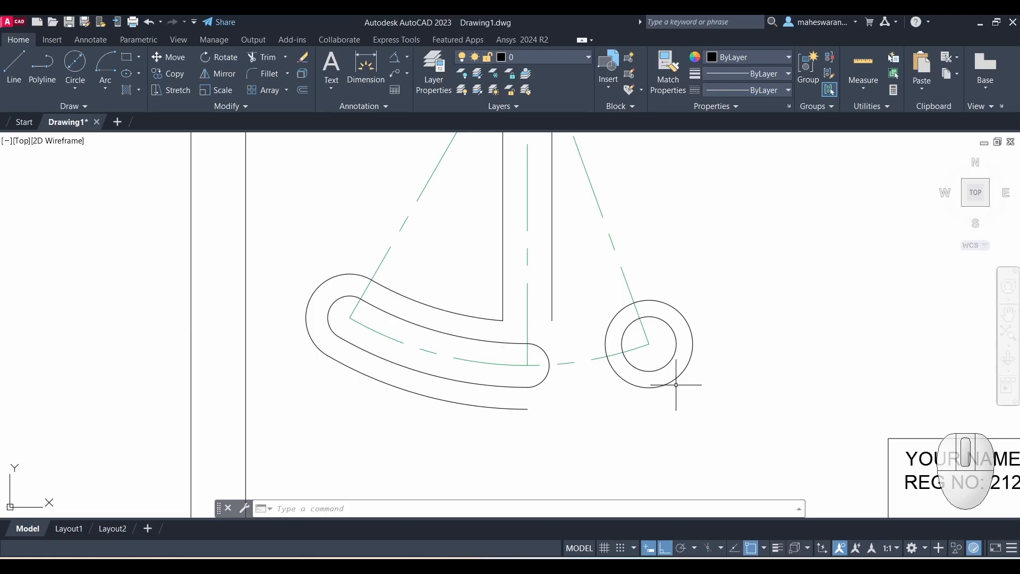
{"action": "type", "text": "ex"}
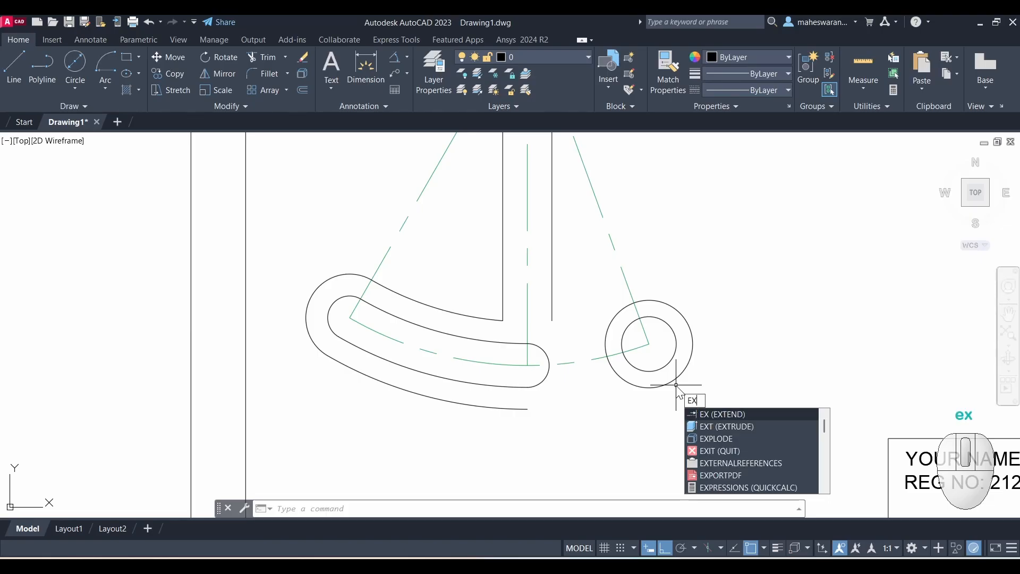
{"action": "key", "text": "Return"}
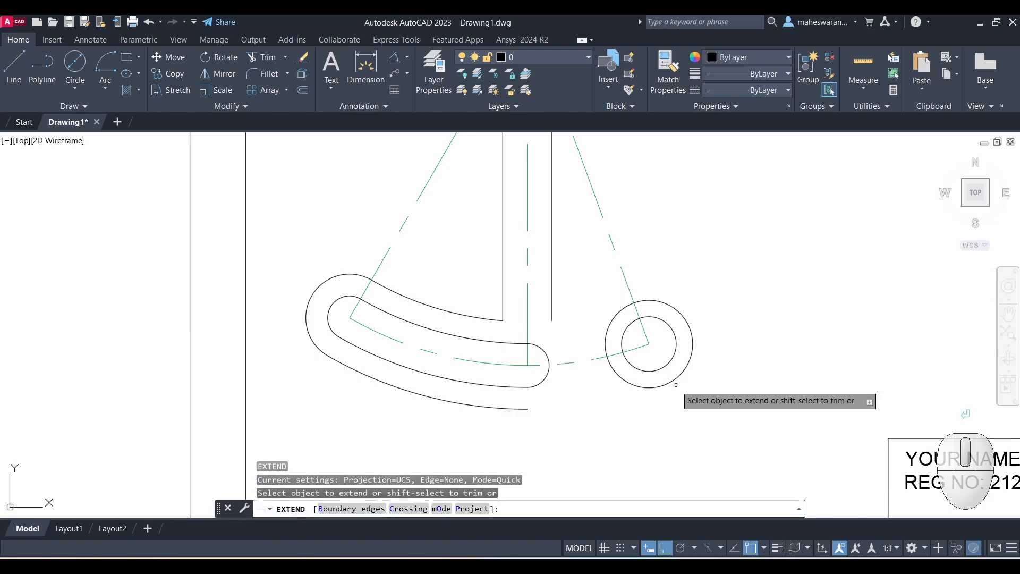
{"action": "left_click", "coordinate": [514, 410]}
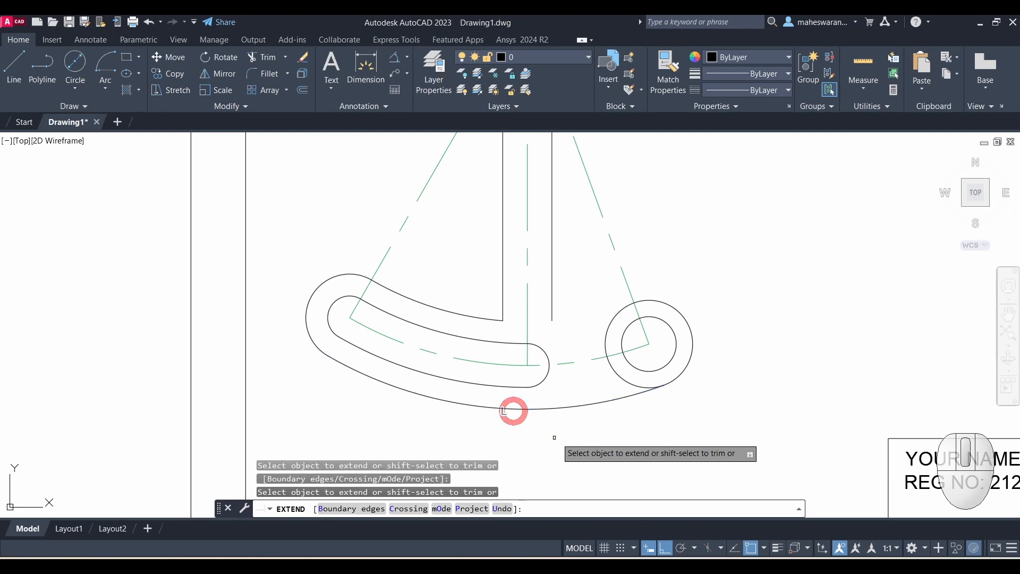
Extend the upper outer arc above the slot across both stem lines to the 32 mm circle
{"action": "left_click", "coordinate": [489, 320]}
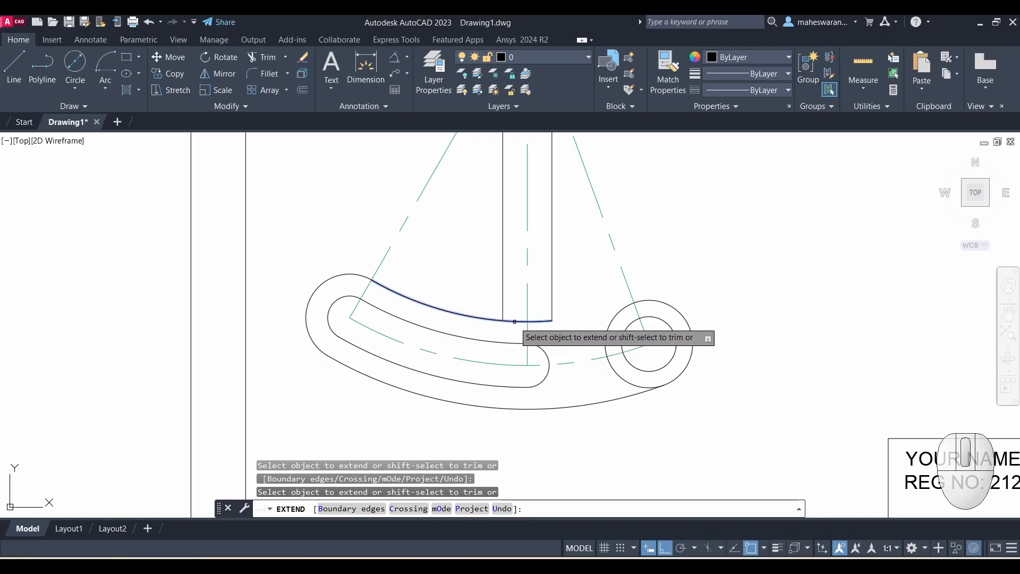
{"action": "left_click", "coordinate": [514, 321]}
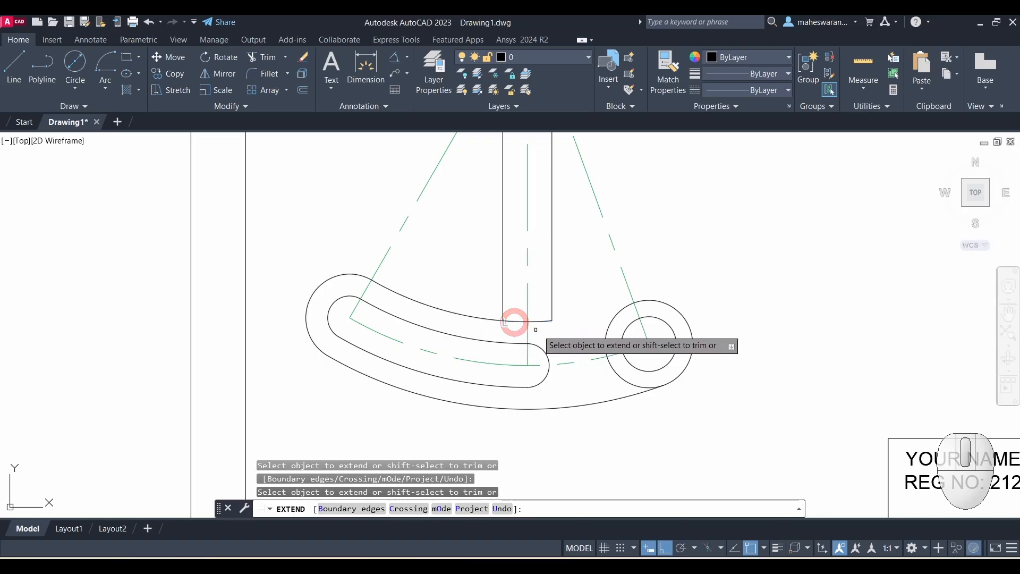
{"action": "left_click", "coordinate": [539, 322]}
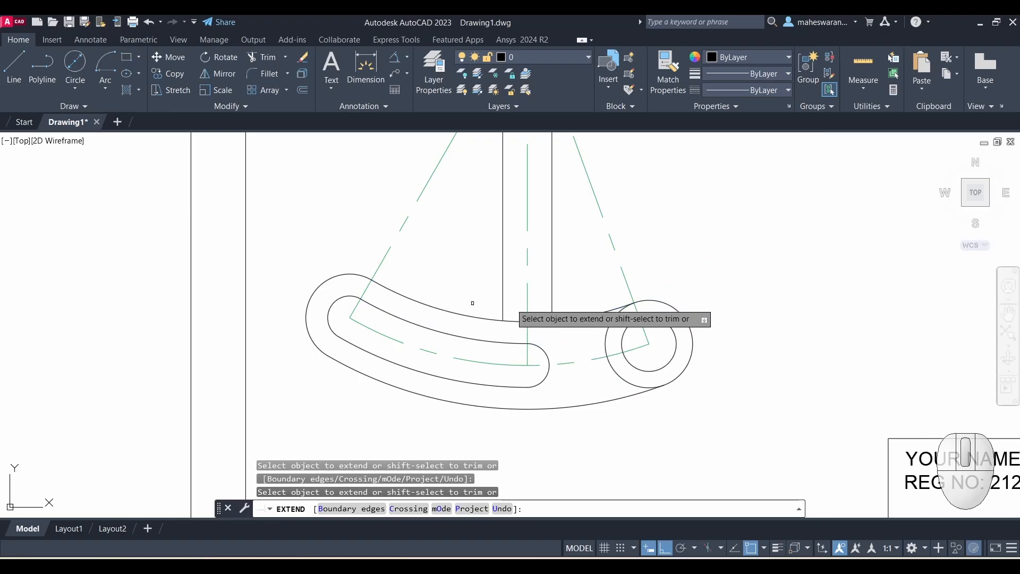
{"action": "key", "text": "Escape"}
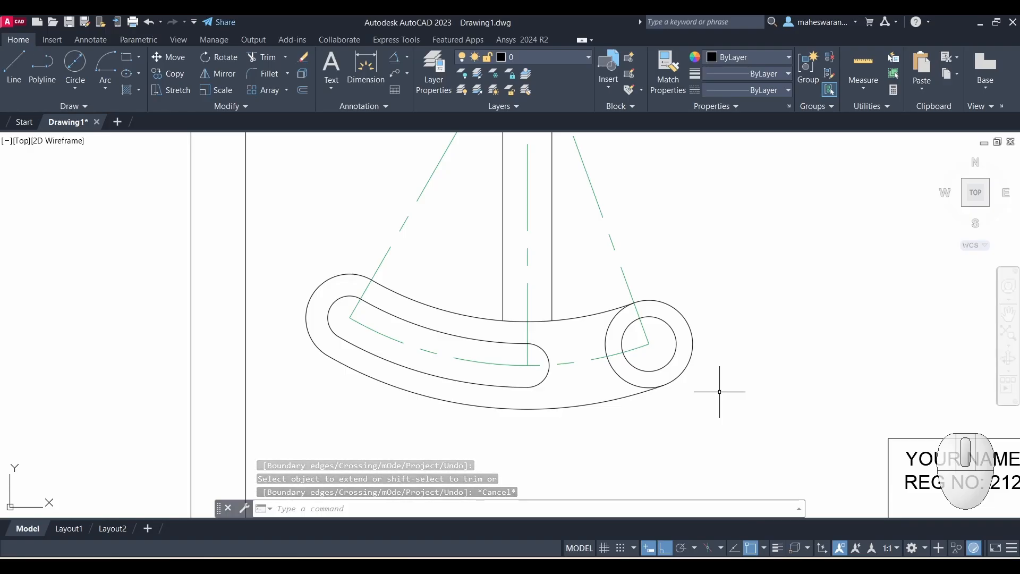
Compare with the worksheet in Publisher and trim the upper outer arc between the two stem lines in AutoCAD
{"action": "key", "text": "alt+Tab"}
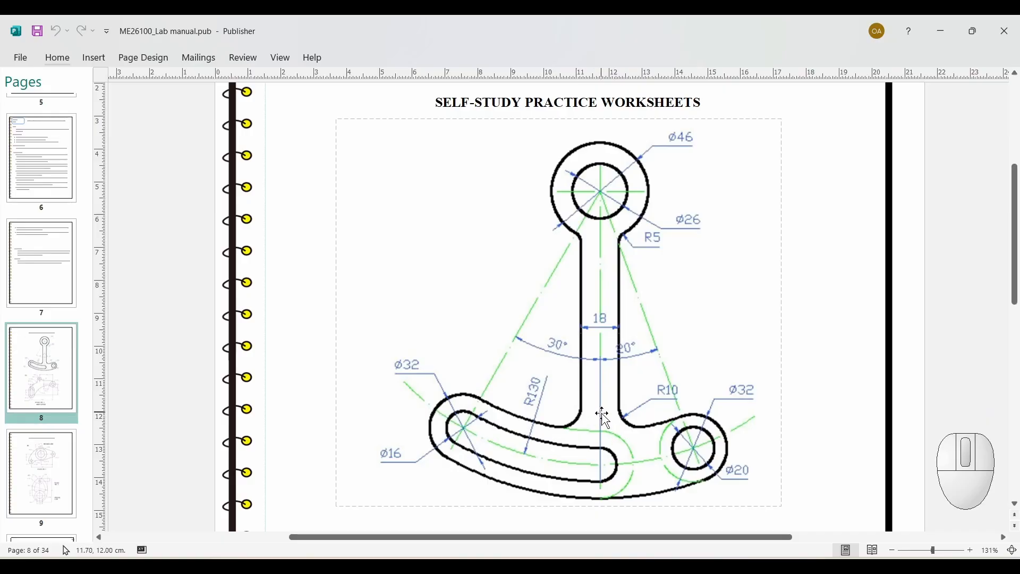
{"action": "key", "text": "alt+Tab"}
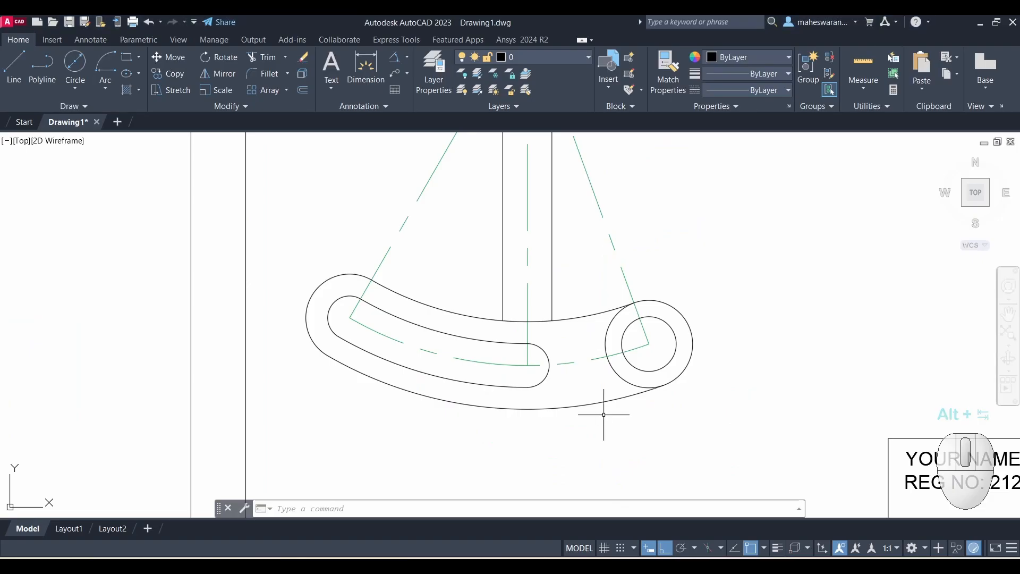
{"action": "type", "text": "tr"}
{"action": "key", "text": "space"}
{"action": "left_click", "coordinate": [526, 320]}
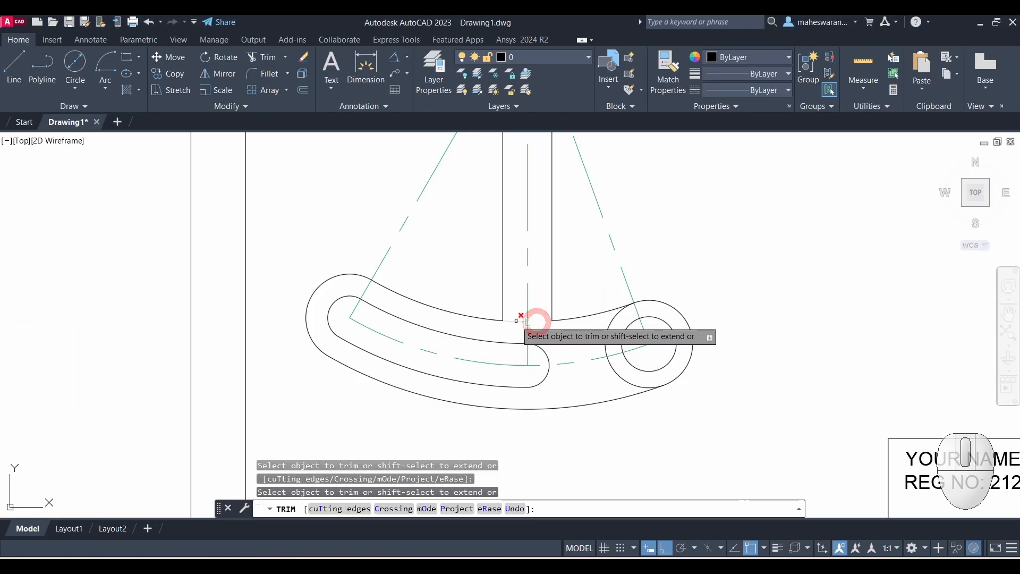
Trim away the part of the right-hand 32 mm circle that lies inside the lever outline
{"action": "left_click", "coordinate": [607, 330]}
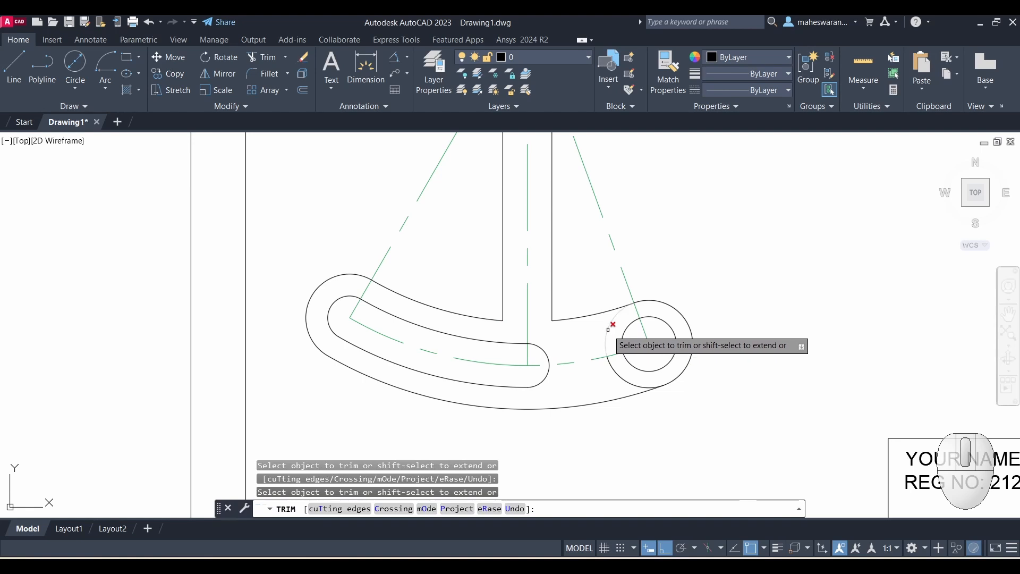
{"action": "left_click", "coordinate": [628, 373]}
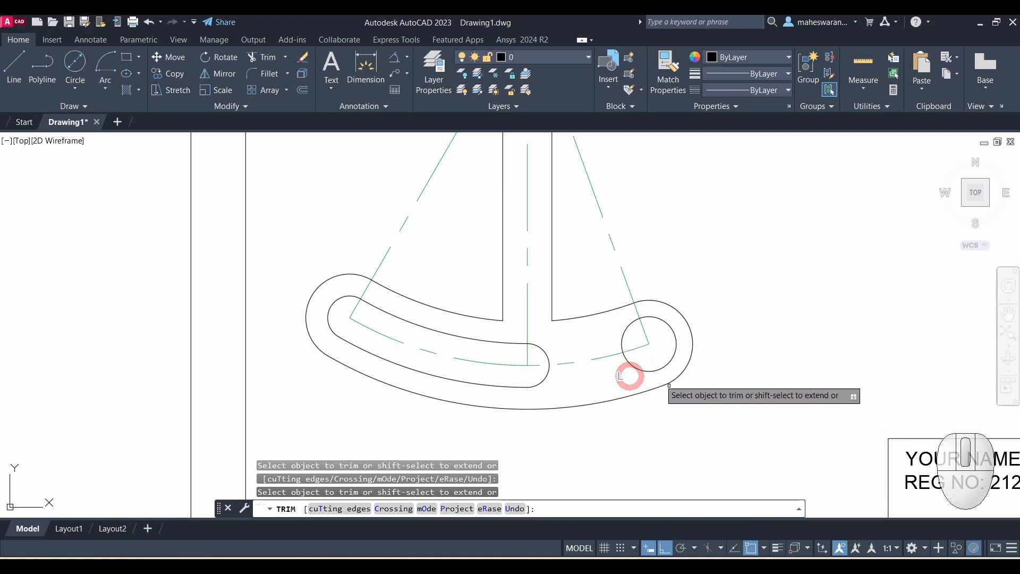
{"action": "scroll", "coordinate": [709, 425], "scroll_direction": "down", "scroll_amount": 2}
{"action": "scroll", "coordinate": [703, 292], "scroll_direction": "up", "scroll_amount": 2}
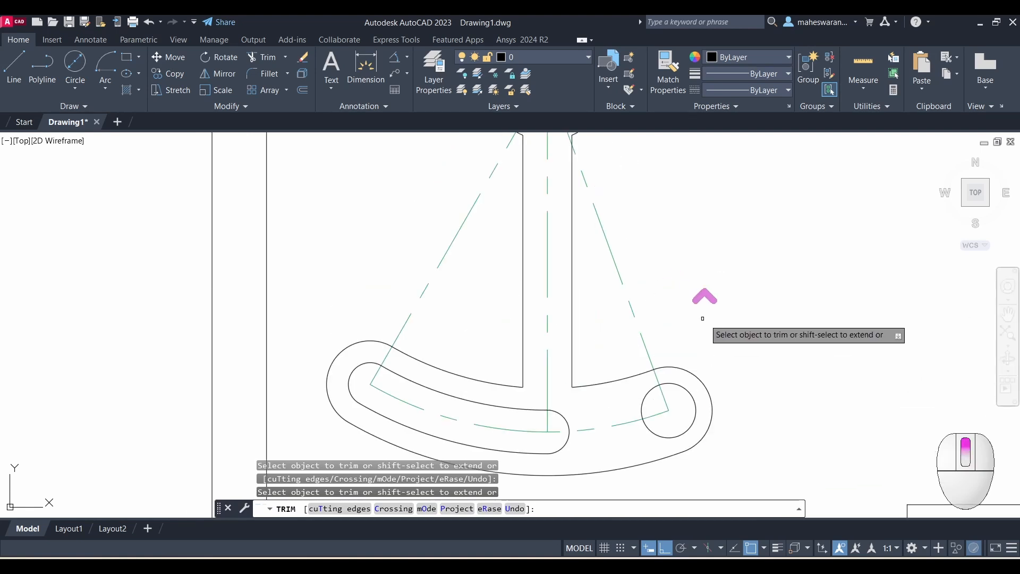
{"action": "scroll", "coordinate": [713, 320], "scroll_direction": "down", "scroll_amount": 2}
{"action": "key", "text": "Escape"}
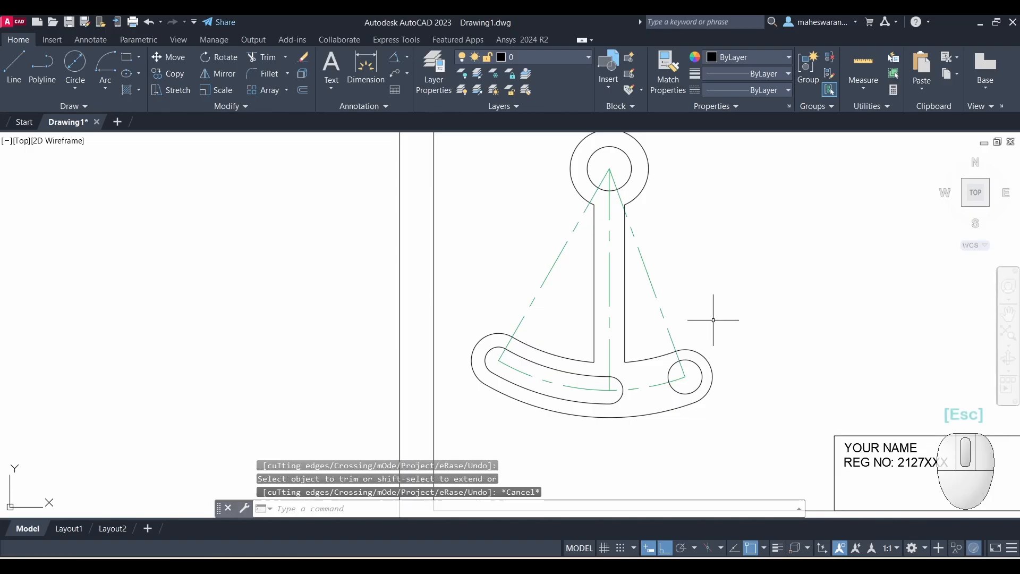
Check the worksheet in Publisher and fillet the right stem line to the upper outer arc with a 10 mm radius in AutoCAD
{"action": "key", "text": "alt+Tab"}
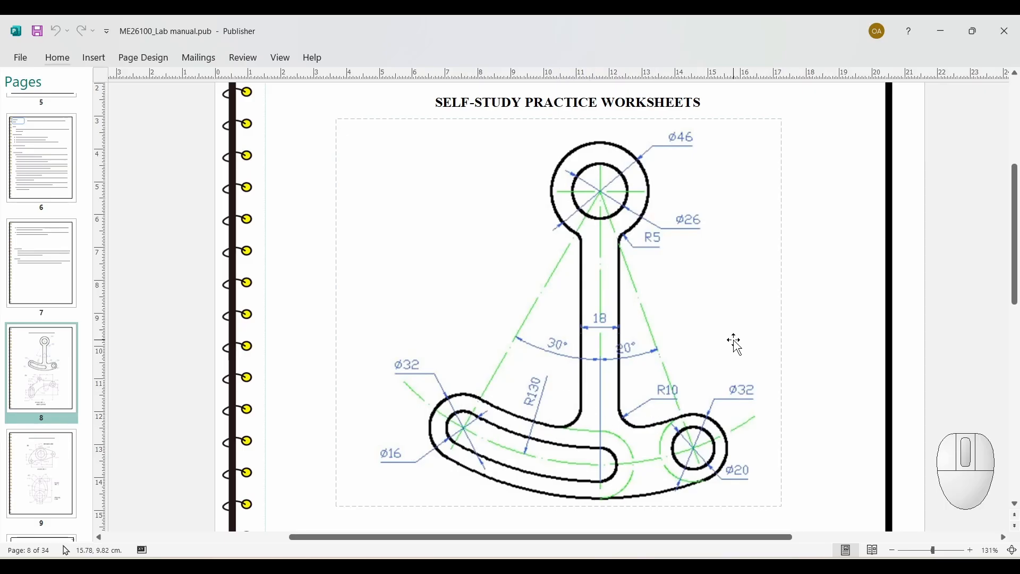
{"action": "key", "text": "alt+Tab"}
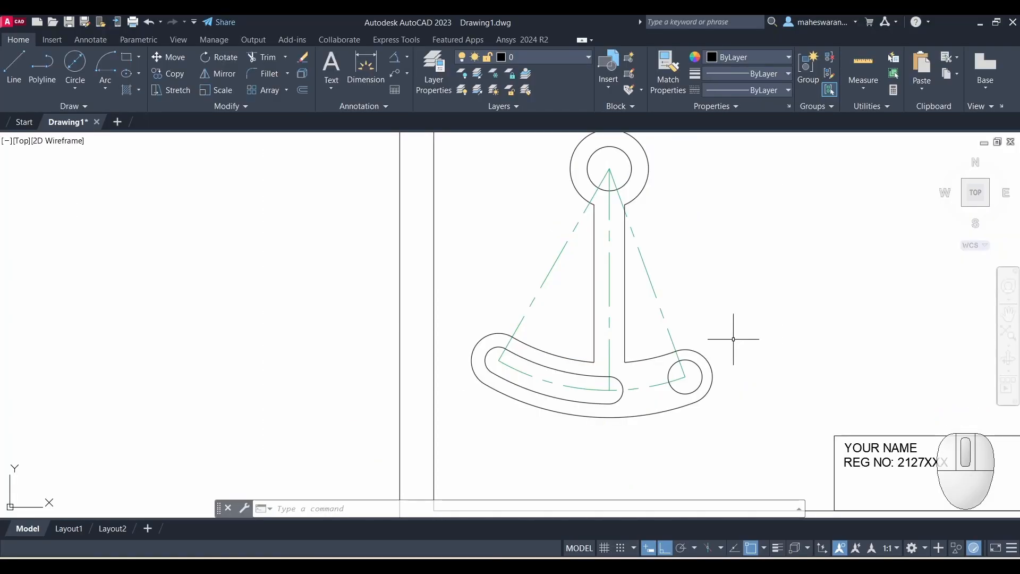
{"action": "type", "text": "fill"}
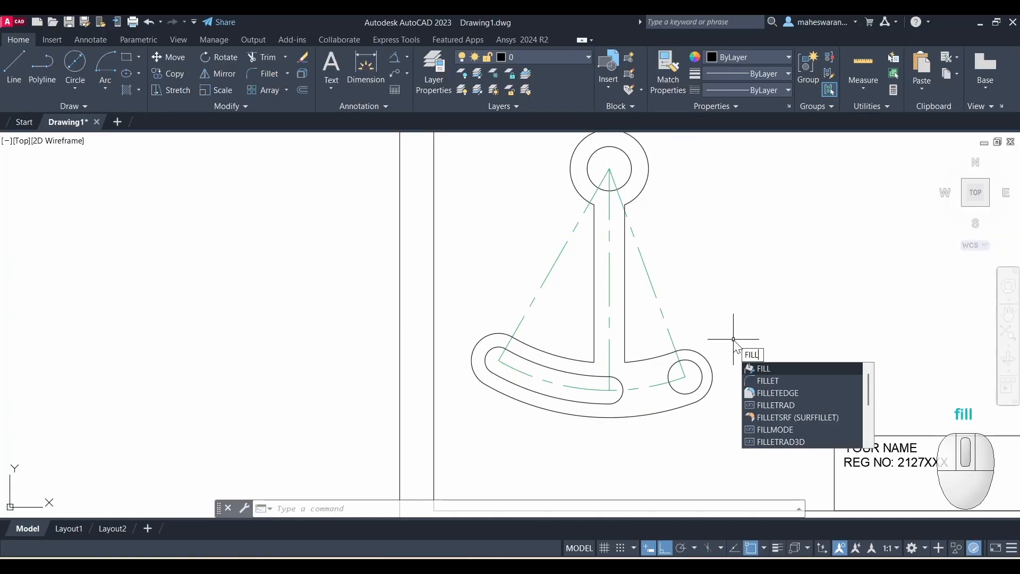
{"action": "type", "text": "et"}
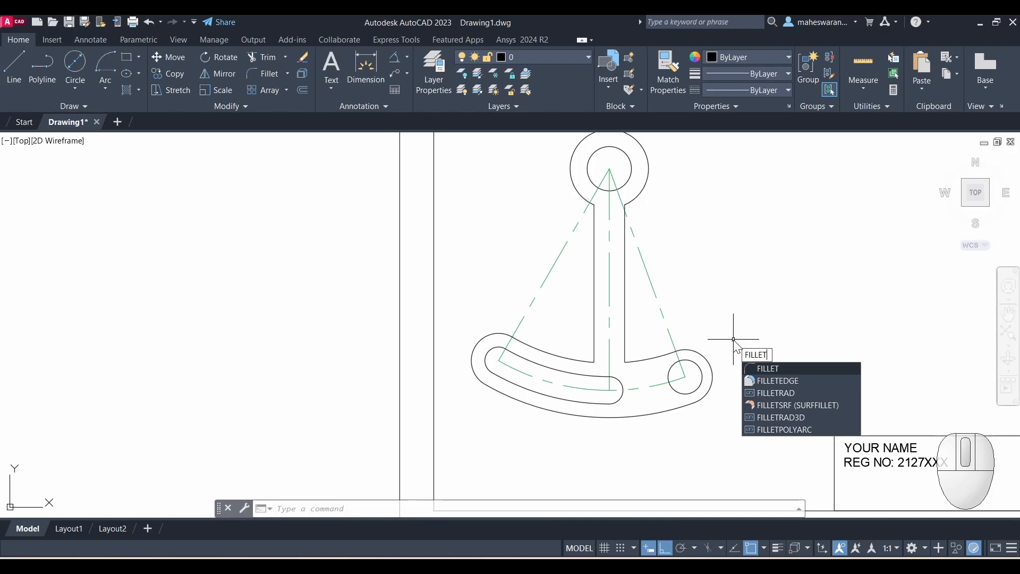
{"action": "key", "text": "Return"}
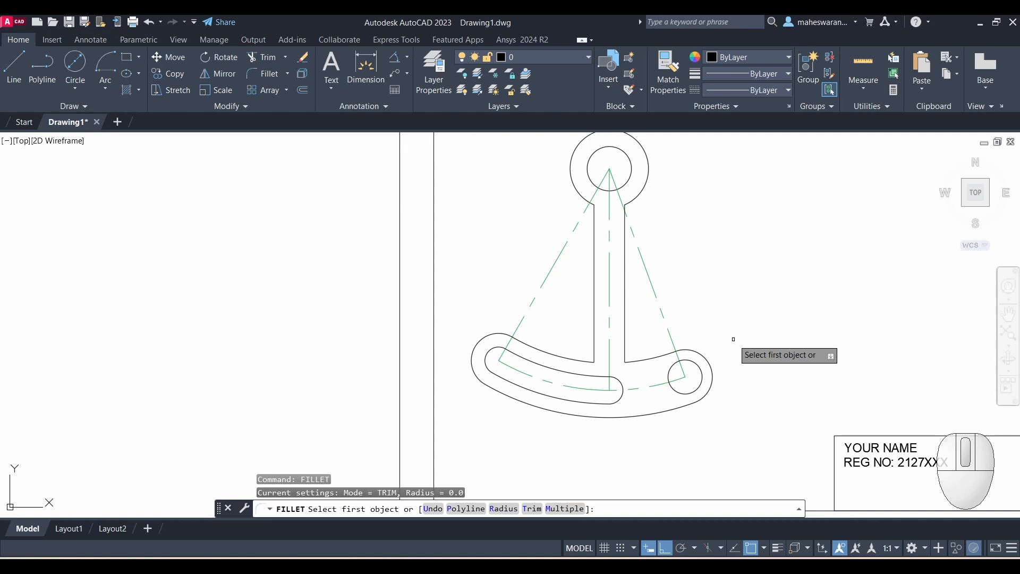
{"action": "type", "text": "r"}
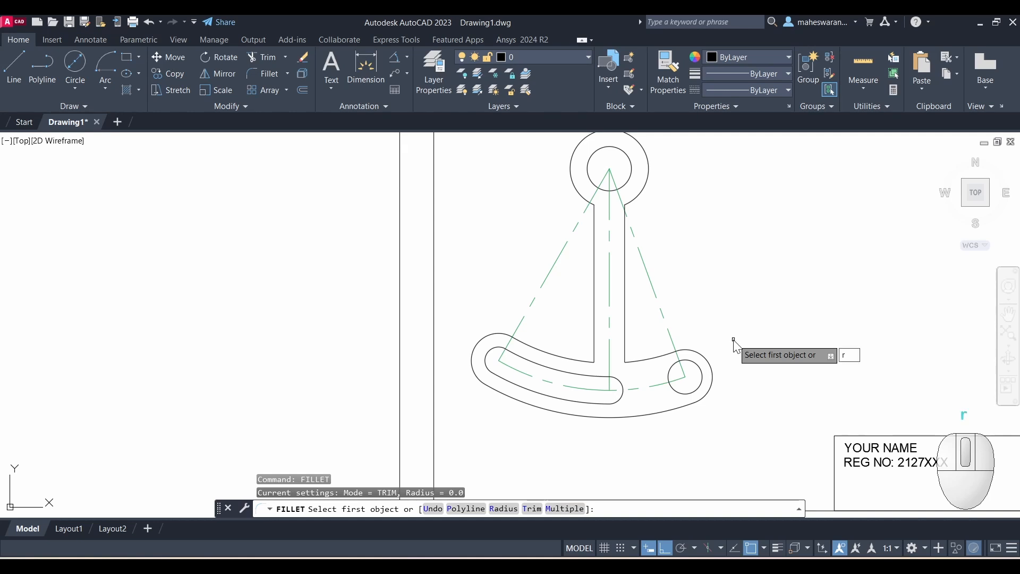
{"action": "key", "text": "Return"}
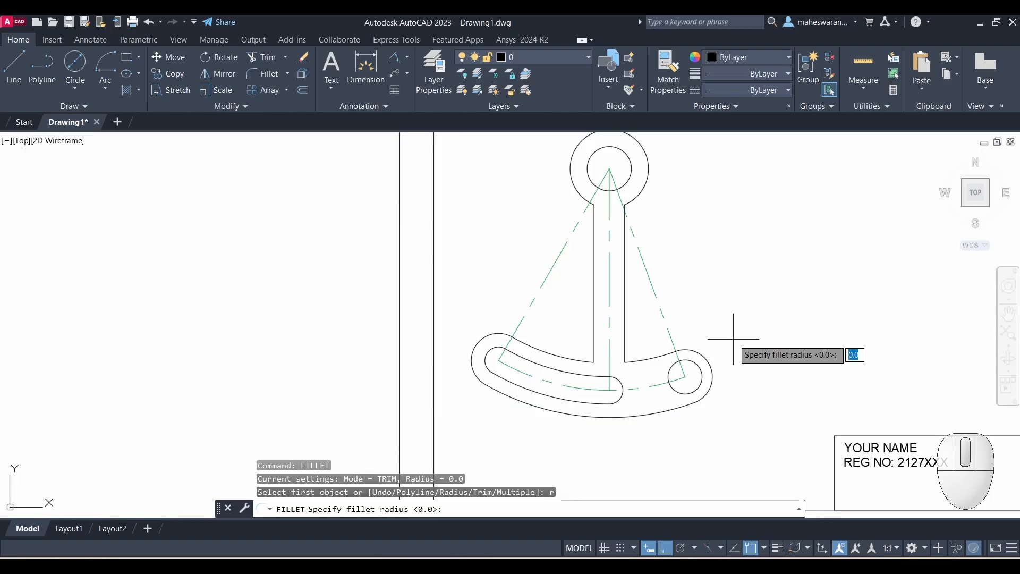
{"action": "type", "text": "10"}
{"action": "key", "text": "Return"}
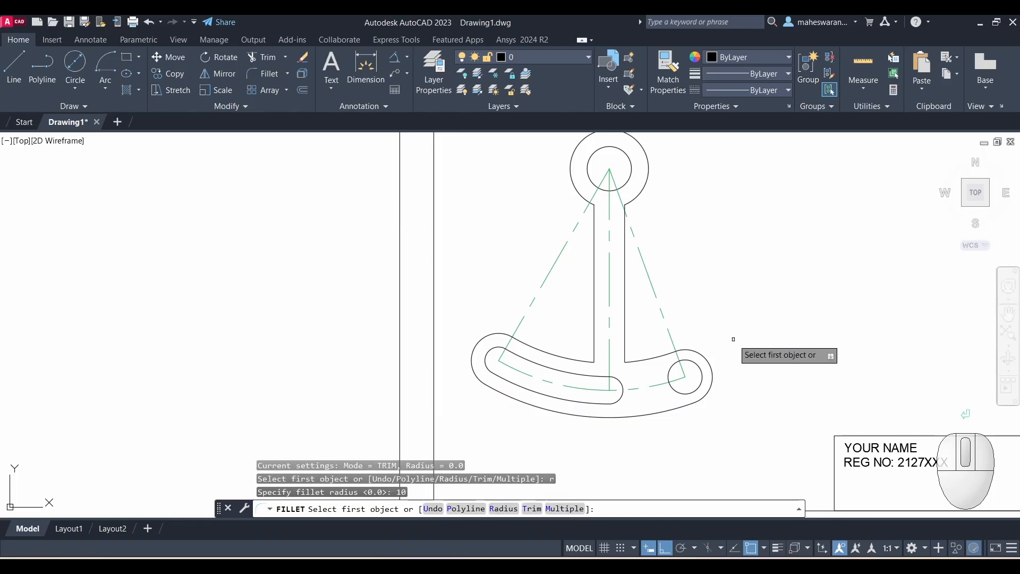
{"action": "left_click", "coordinate": [625, 339]}
{"action": "left_click", "coordinate": [648, 361]}
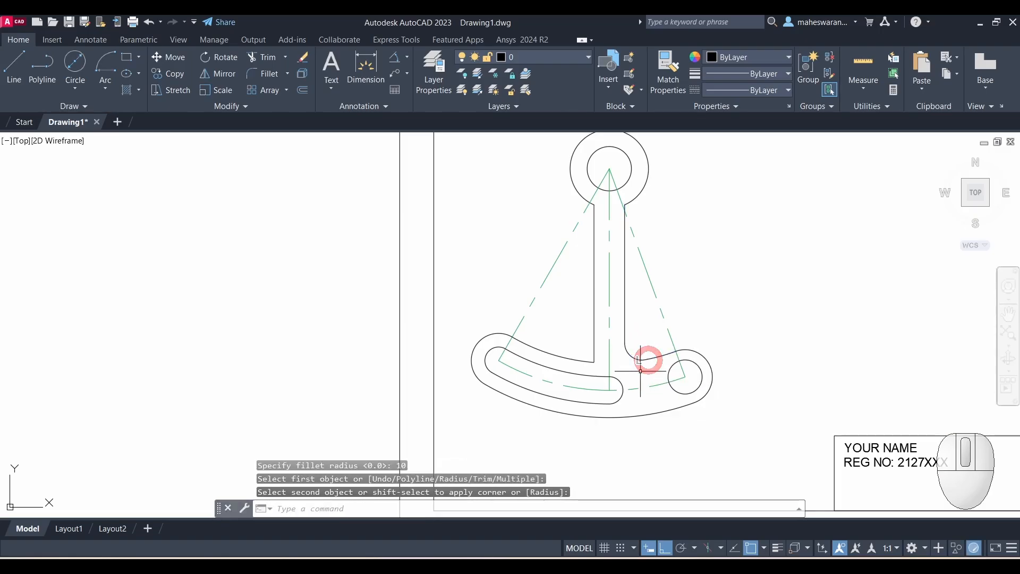
Fillet the left stem line to the upper outer arc above the slot with the same 10 mm radius
{"action": "key", "text": "Return"}
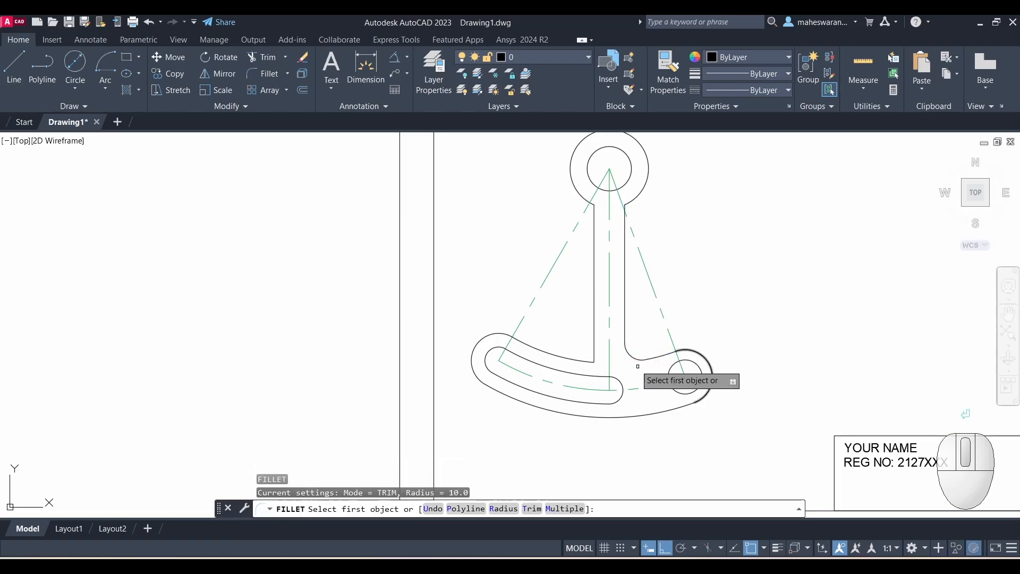
{"action": "left_click", "coordinate": [594, 340]}
{"action": "left_click", "coordinate": [573, 359]}
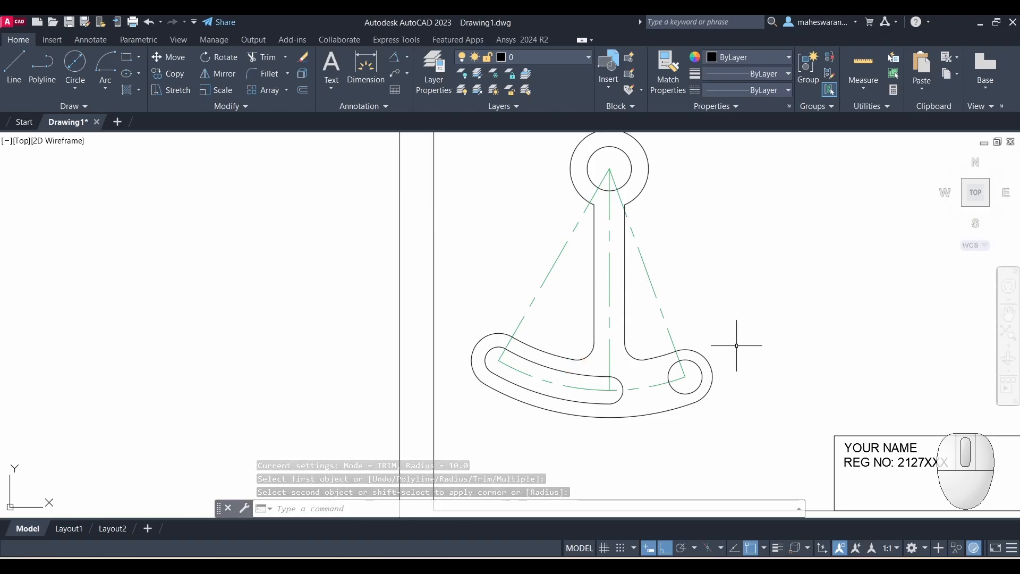
Check the worksheet in Publisher and fillet the right stem line to the top outer circle with a 5 mm radius in AutoCAD
{"action": "key", "text": "alt+Tab"}
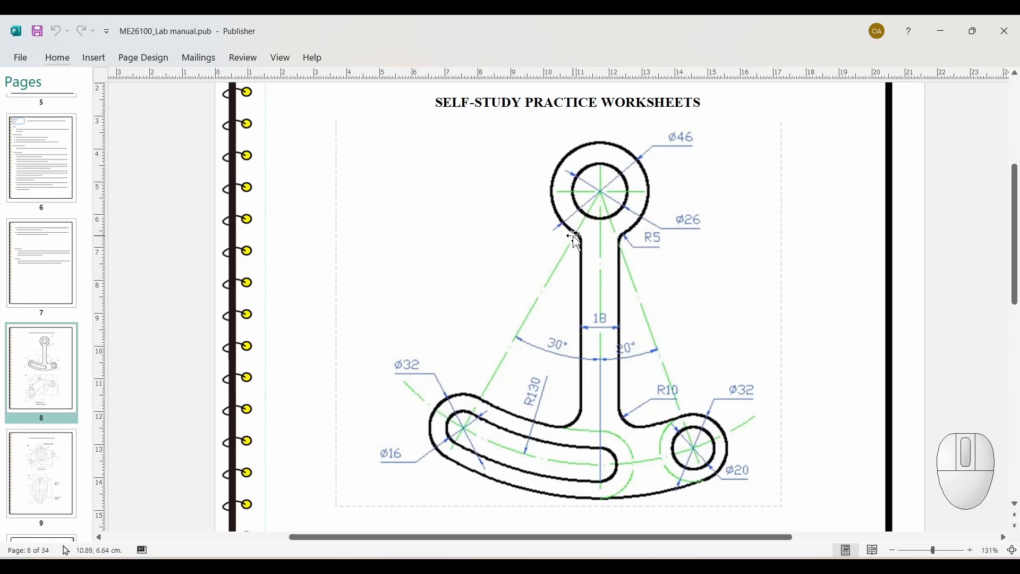
{"action": "key", "text": "alt+Tab"}
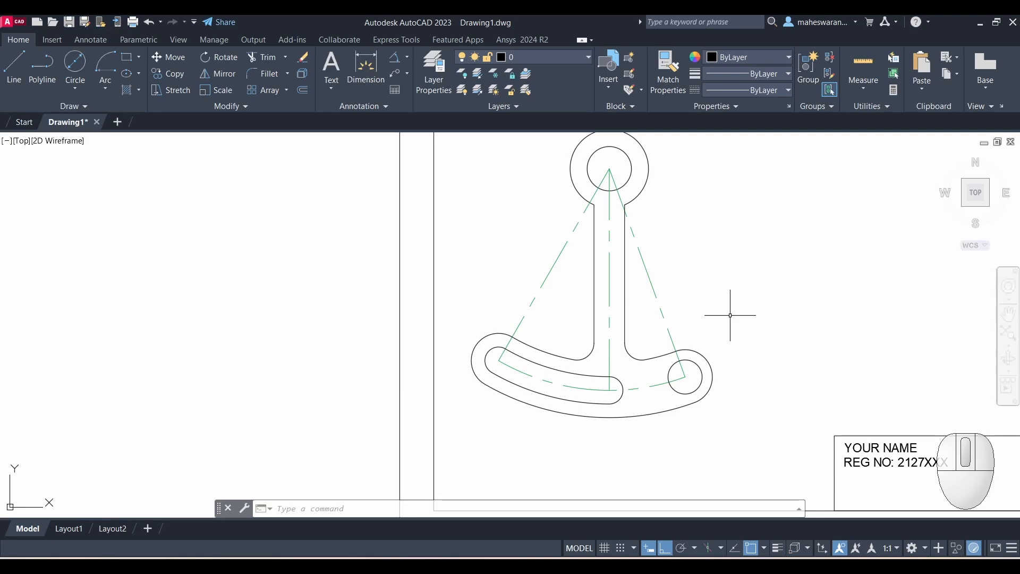
{"action": "type", "text": "FILLET"}
{"action": "key", "text": "Return"}
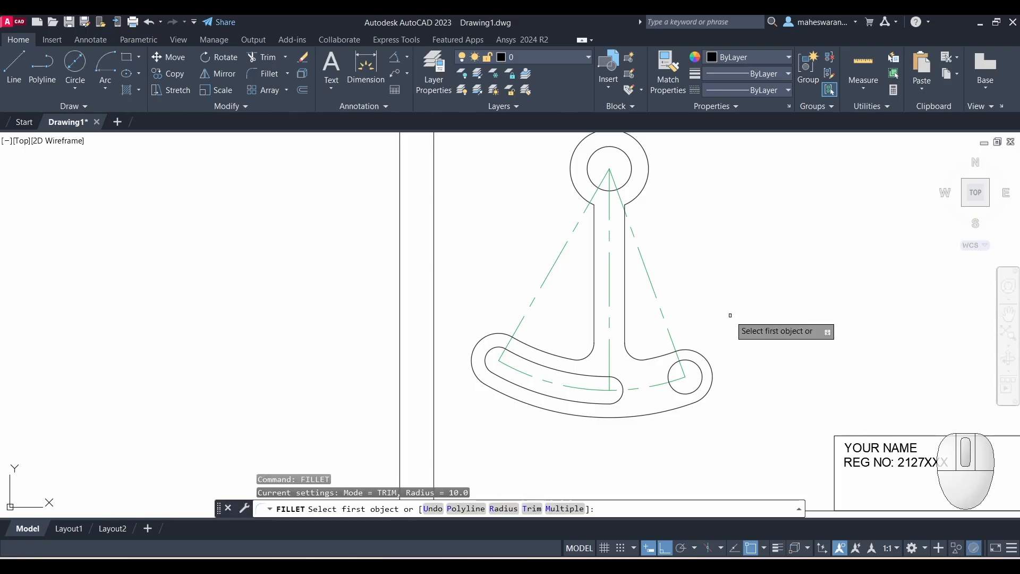
{"action": "type", "text": "r"}
{"action": "key", "text": "Return"}
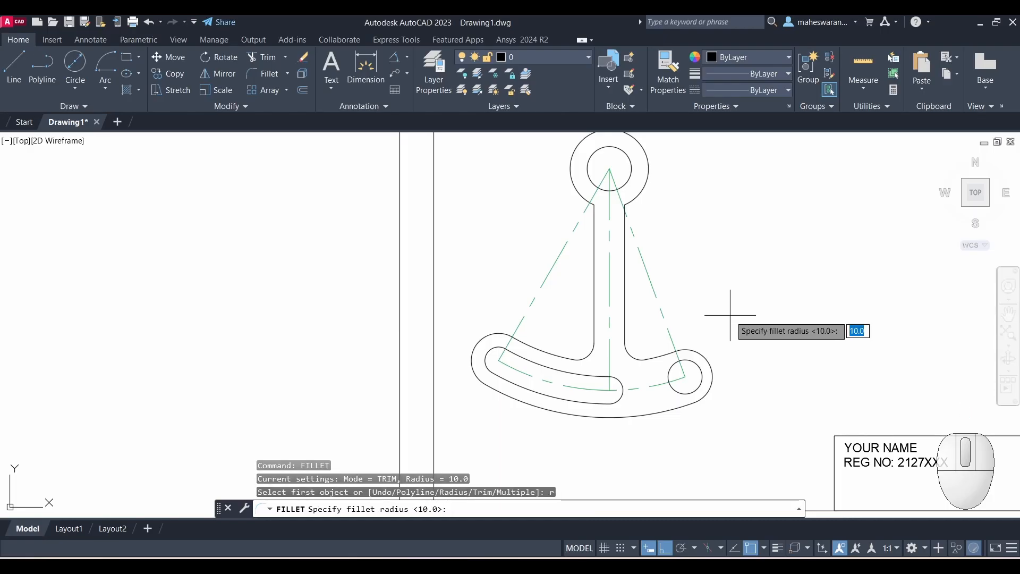
{"action": "type", "text": "5"}
{"action": "key", "text": "Return"}
{"action": "scroll", "coordinate": [614, 202], "scroll_direction": "up", "scroll_amount": 4}
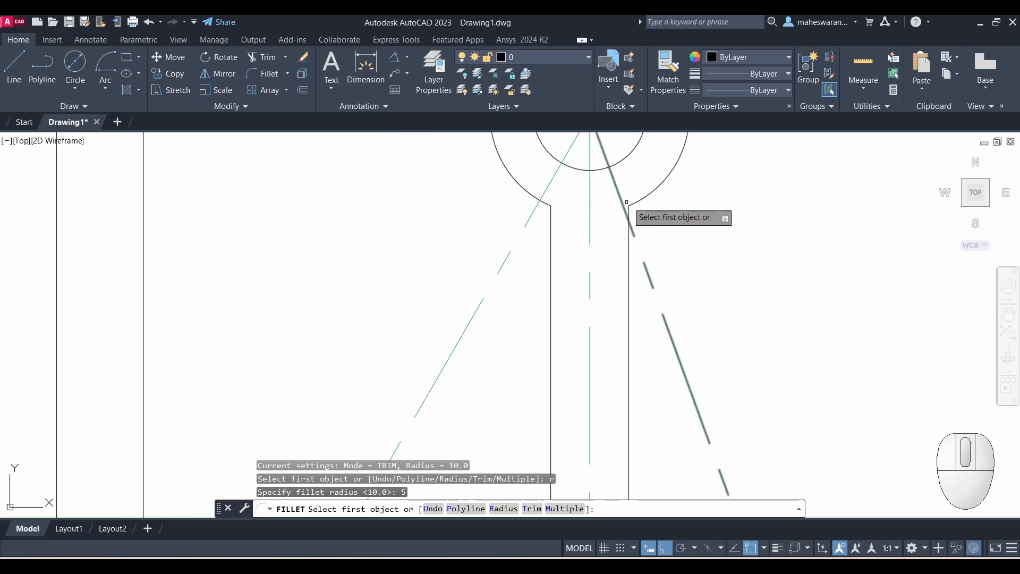
{"action": "left_click", "coordinate": [646, 197]}
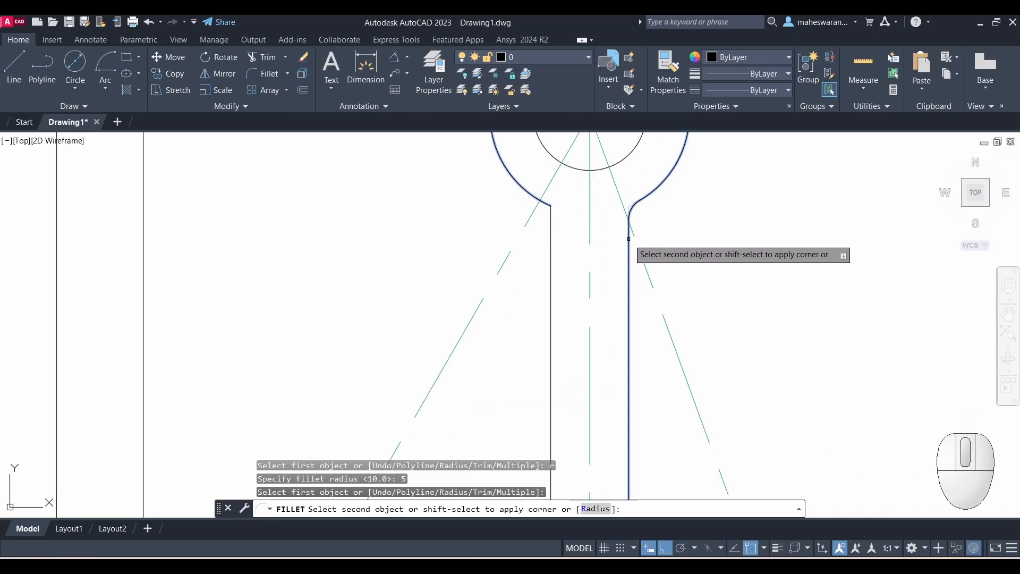
{"action": "left_click", "coordinate": [628, 238]}
Fillet the left stem line to the top outer circle with the same 5 mm radius
{"action": "key", "text": "Return"}
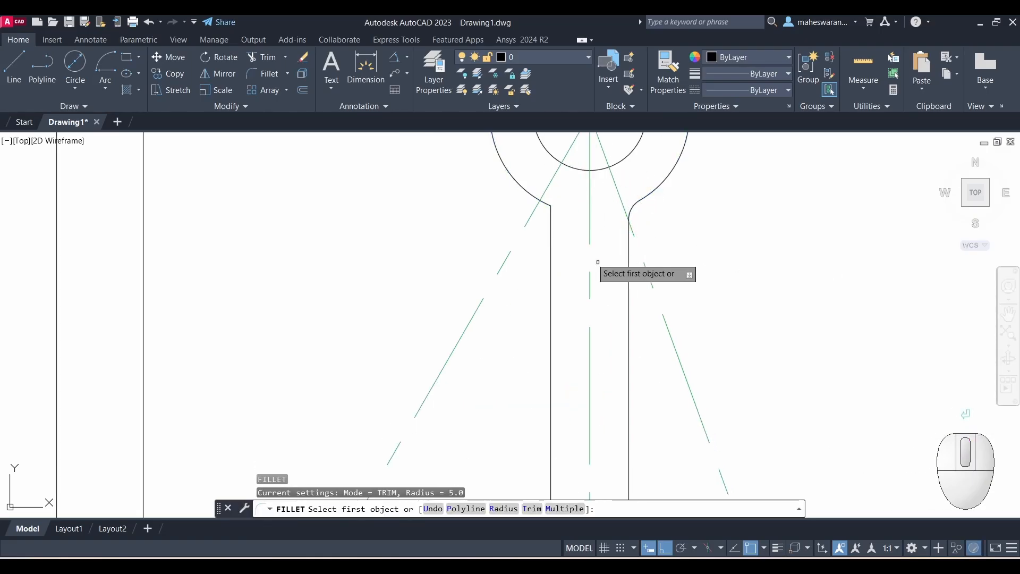
{"action": "left_click", "coordinate": [529, 191]}
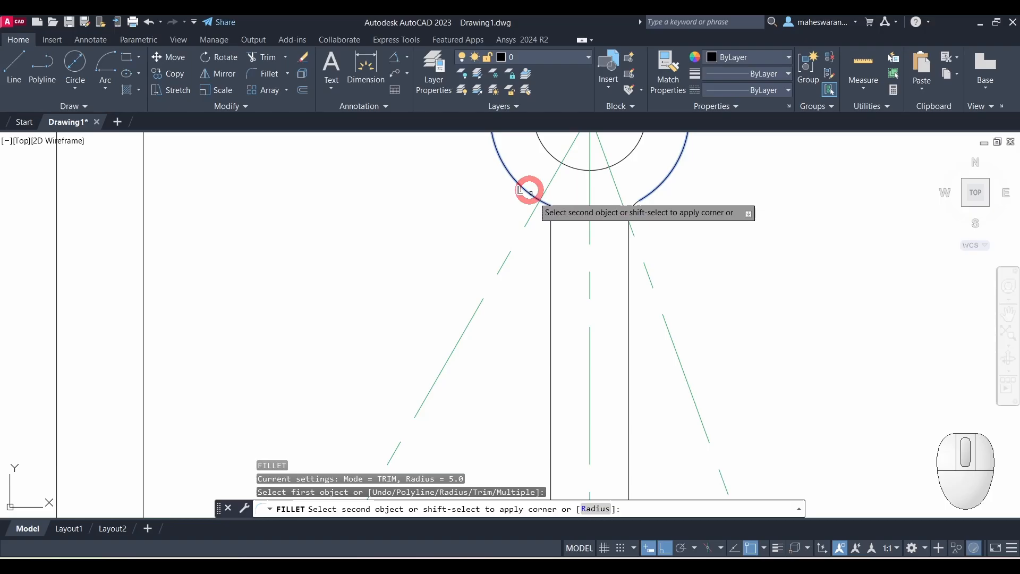
{"action": "left_click", "coordinate": [551, 234]}
{"action": "scroll", "coordinate": [611, 247], "scroll_direction": "down", "scroll_amount": 4}
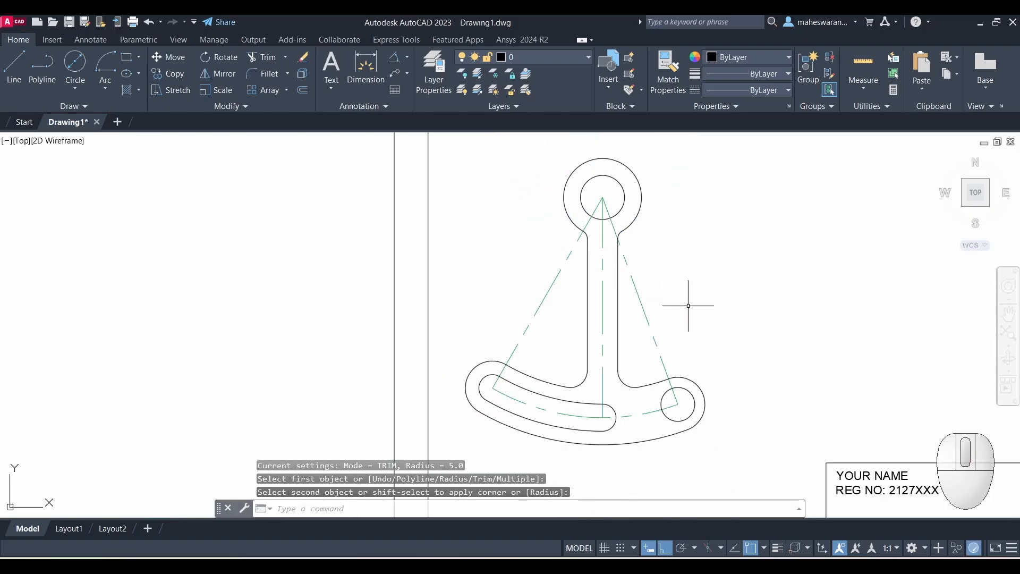
{"action": "scroll", "coordinate": [669, 304], "scroll_direction": "down", "scroll_amount": 3}
Check the worksheet in Publisher and add an angular dimension between the left angled centerline and the vertical centerline in AutoCAD
{"action": "key", "text": "alt+Tab"}
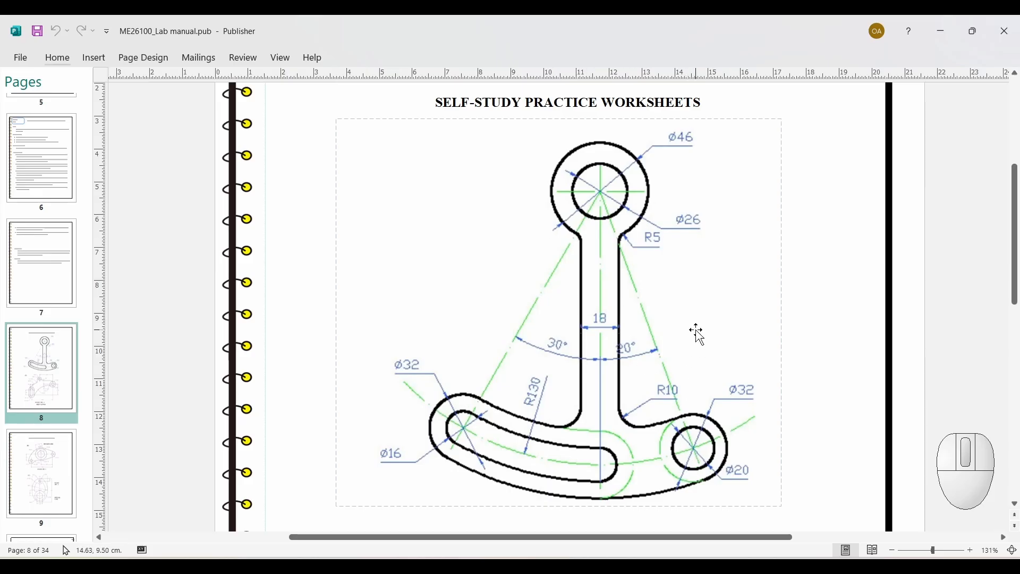
{"action": "key", "text": "alt+Tab"}
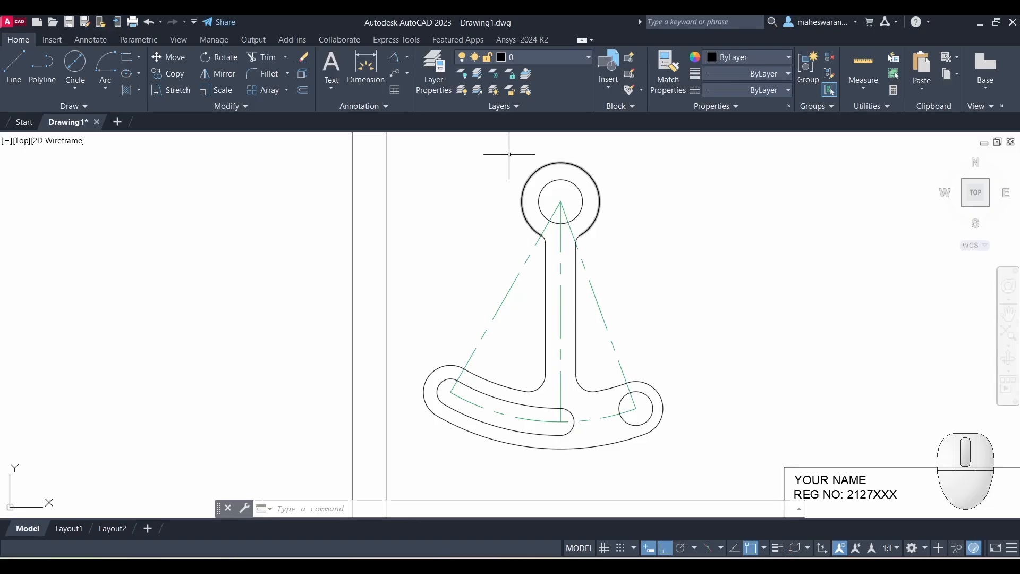
{"action": "left_click", "coordinate": [395, 60]}
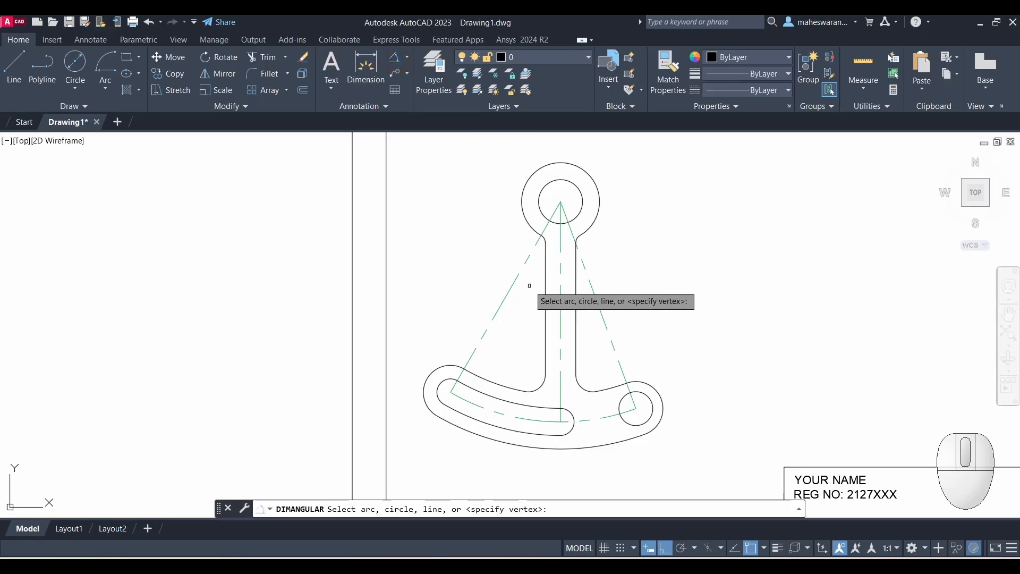
{"action": "left_click", "coordinate": [518, 277]}
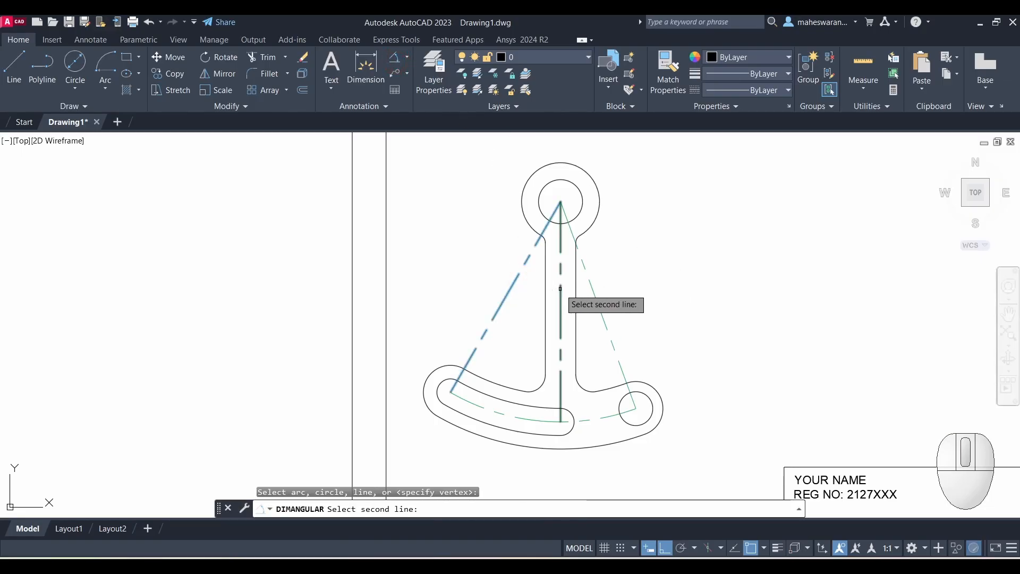
{"action": "left_click", "coordinate": [560, 290]}
{"action": "left_click", "coordinate": [541, 294]}
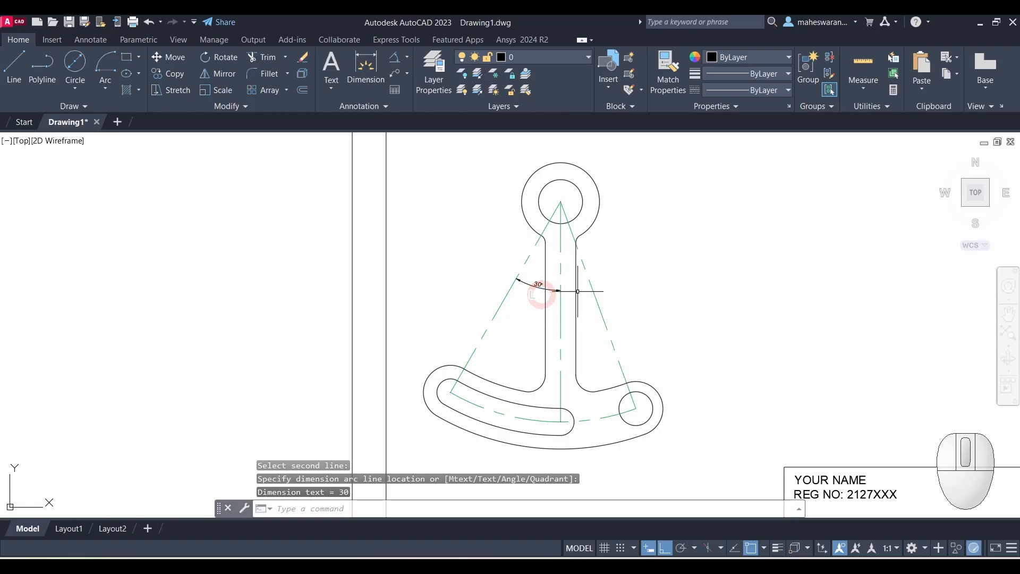
Add an angular dimension between the vertical centerline and the right angled centerline, placed across the stem's upper part
{"action": "scroll", "coordinate": [578, 286], "scroll_direction": "up", "scroll_amount": 2}
{"action": "left_click", "coordinate": [398, 56]}
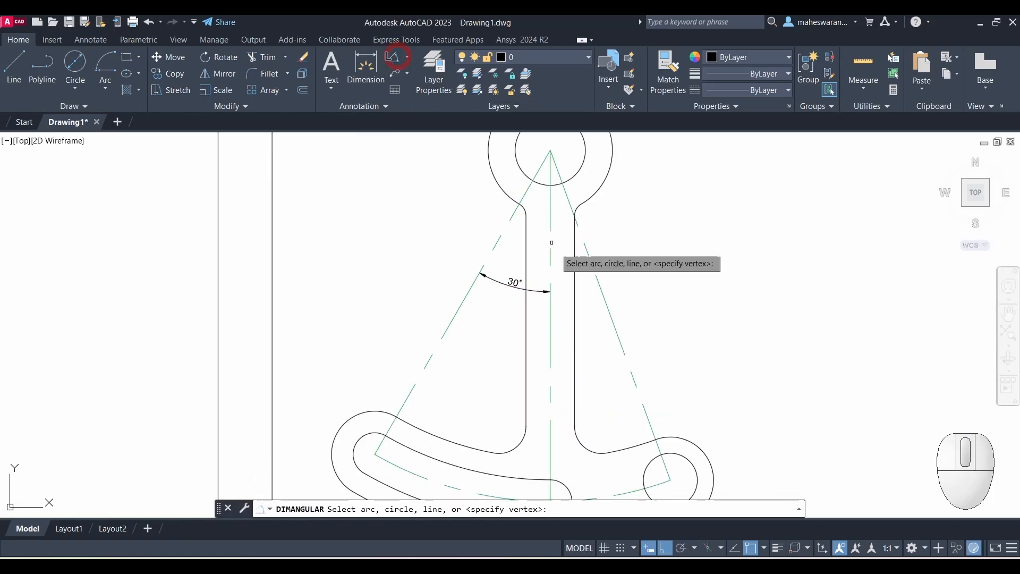
{"action": "left_click", "coordinate": [551, 257]}
{"action": "left_click", "coordinate": [588, 258]}
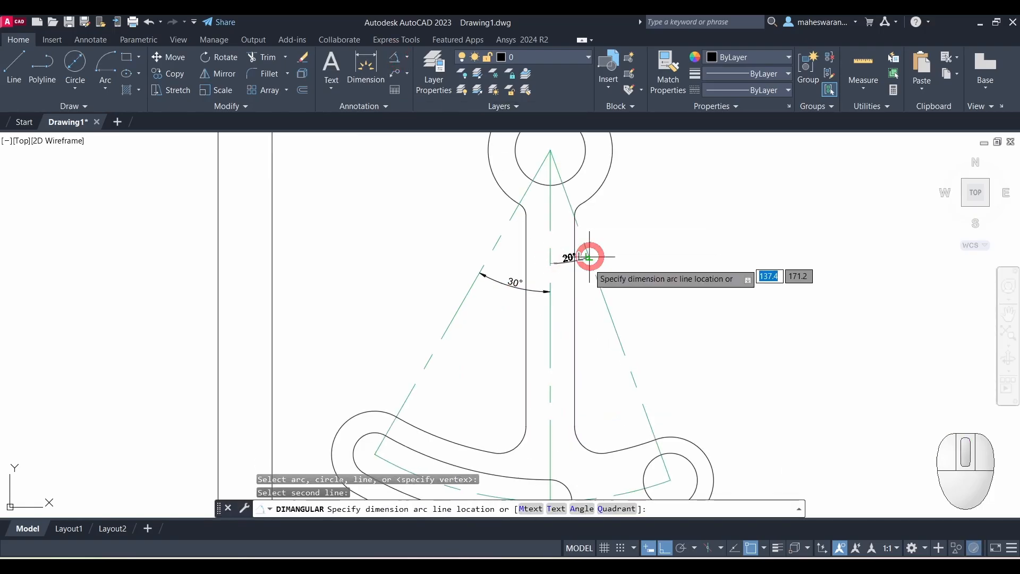
{"action": "left_click", "coordinate": [587, 272]}
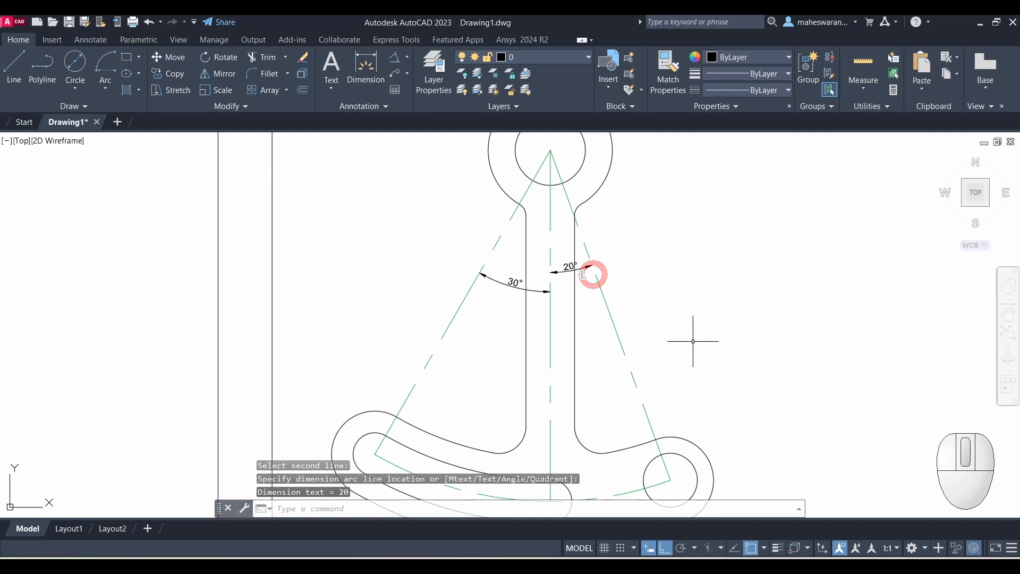
Add a radius dimension to the upper right fillet between the stem and the top outer circle, placed just outside the fillet
{"action": "scroll", "coordinate": [688, 341], "scroll_direction": "down", "scroll_amount": 2}
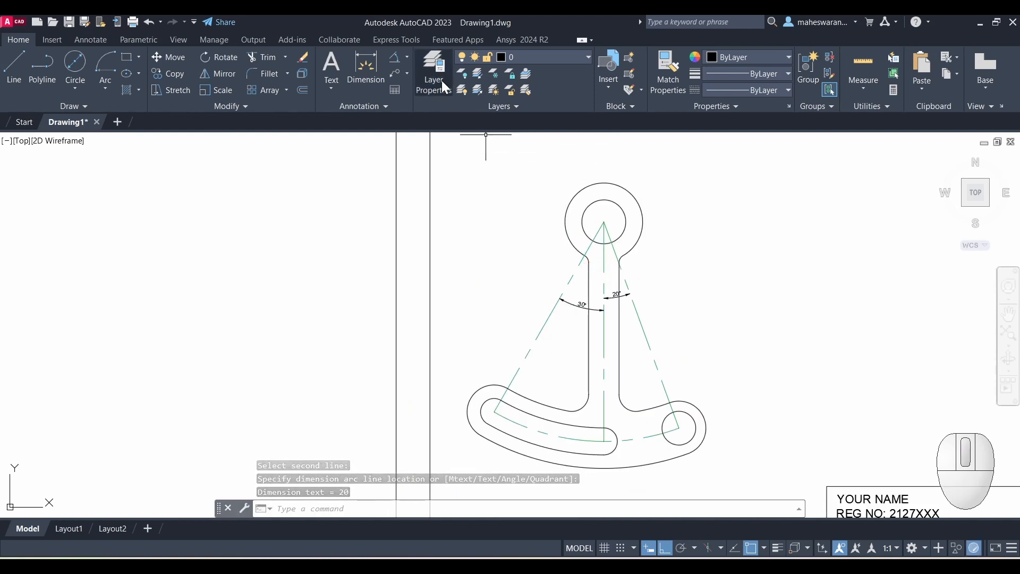
{"action": "left_click", "coordinate": [407, 57]}
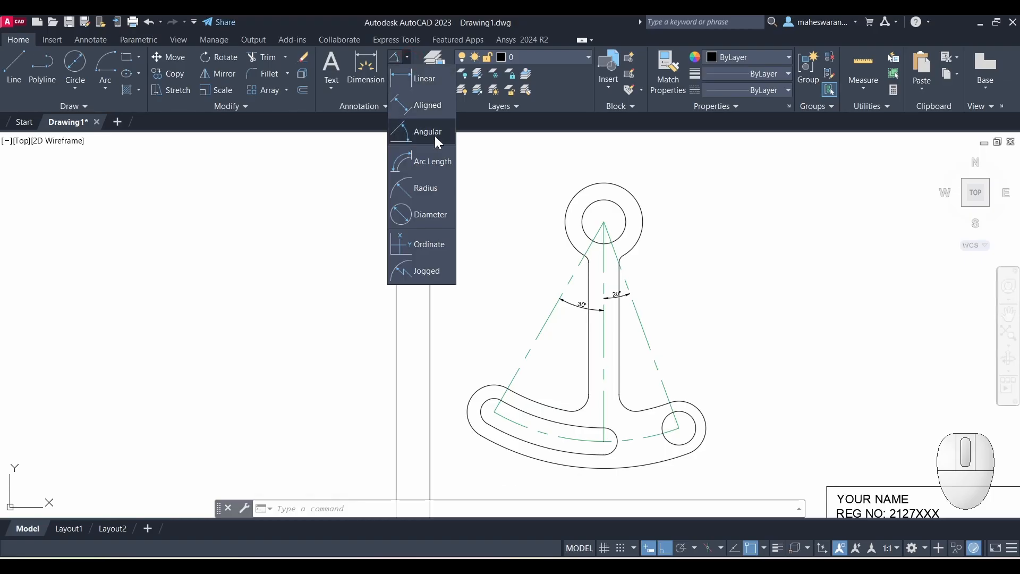
{"action": "left_click", "coordinate": [433, 187]}
{"action": "scroll", "coordinate": [619, 249], "scroll_direction": "up", "scroll_amount": 2}
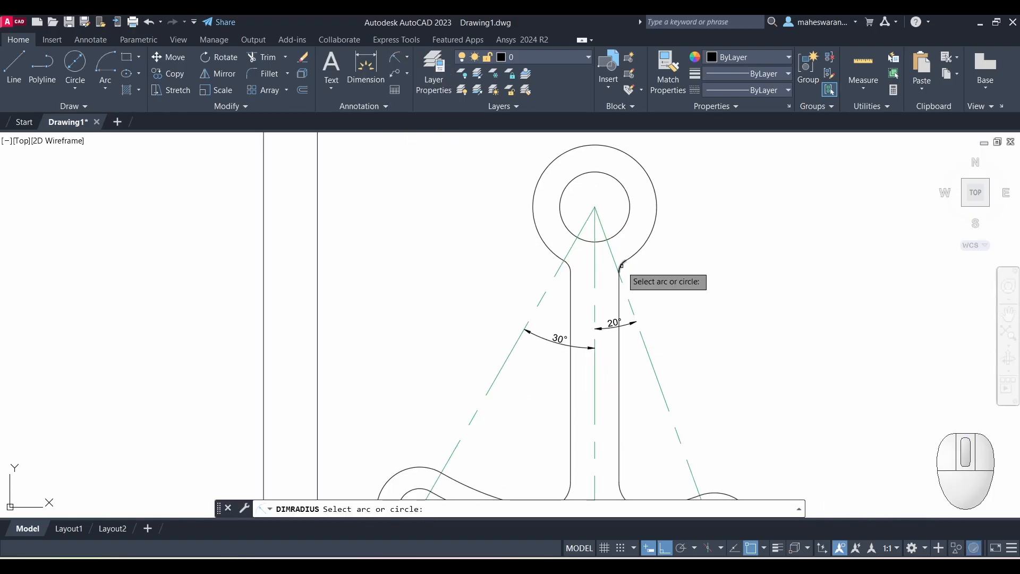
{"action": "left_click", "coordinate": [620, 265]}
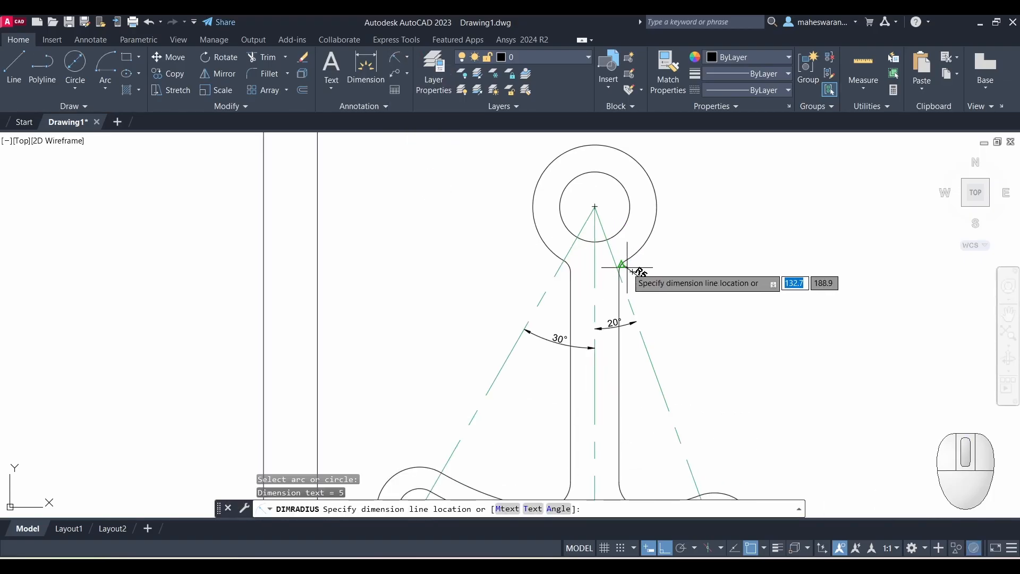
{"action": "left_click", "coordinate": [629, 268]}
Add a radius dimension to the lower right fillet between the stem and the curved outline, with its text inside the corner
{"action": "scroll", "coordinate": [760, 306], "scroll_direction": "down", "scroll_amount": 3}
{"action": "middle_click_drag", "start_coordinate": [775, 319], "coordinate": [647, 267]}
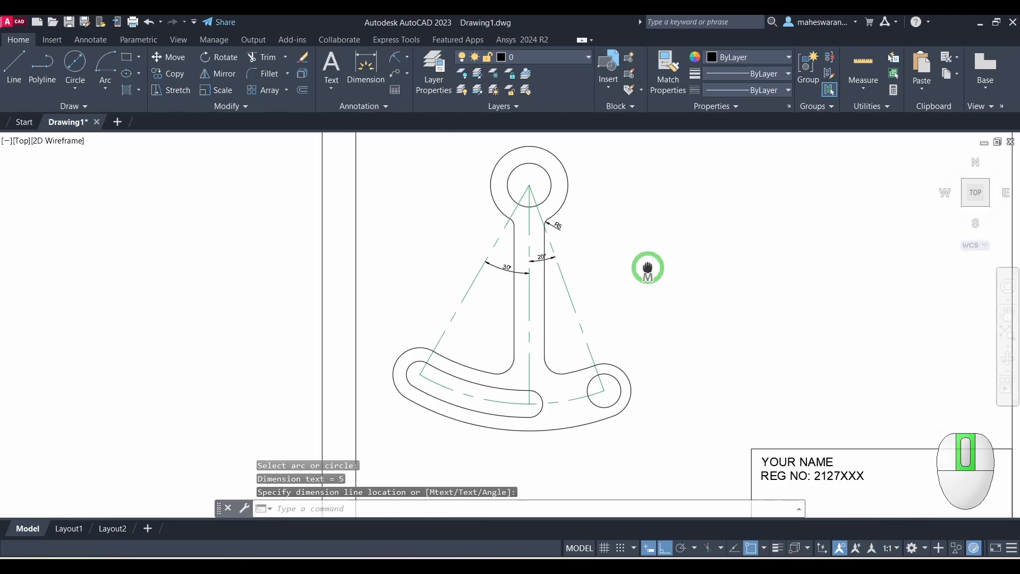
{"action": "scroll", "coordinate": [581, 342], "scroll_direction": "up", "scroll_amount": 2}
{"action": "left_click", "coordinate": [395, 58]}
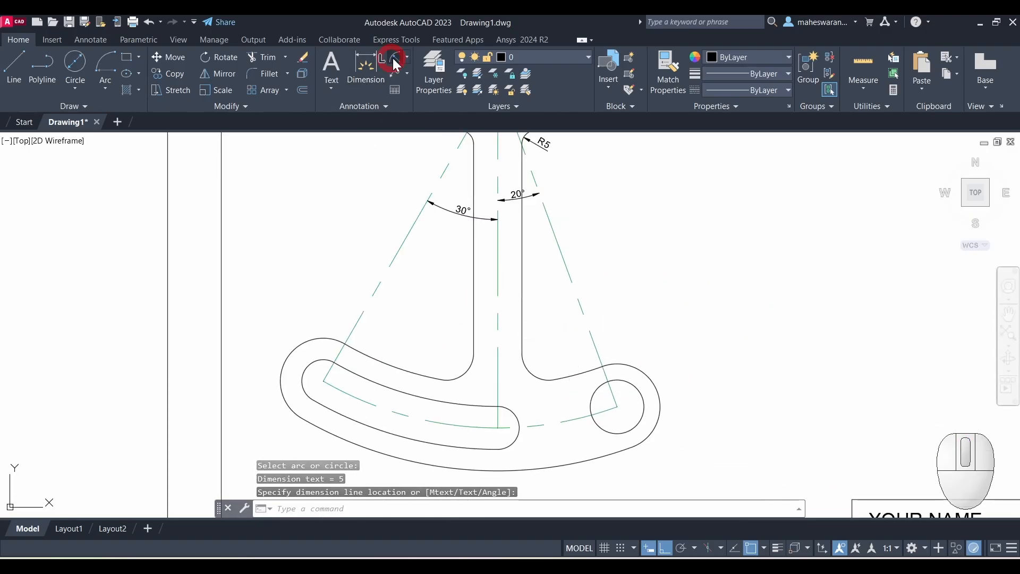
{"action": "left_click", "coordinate": [537, 370]}
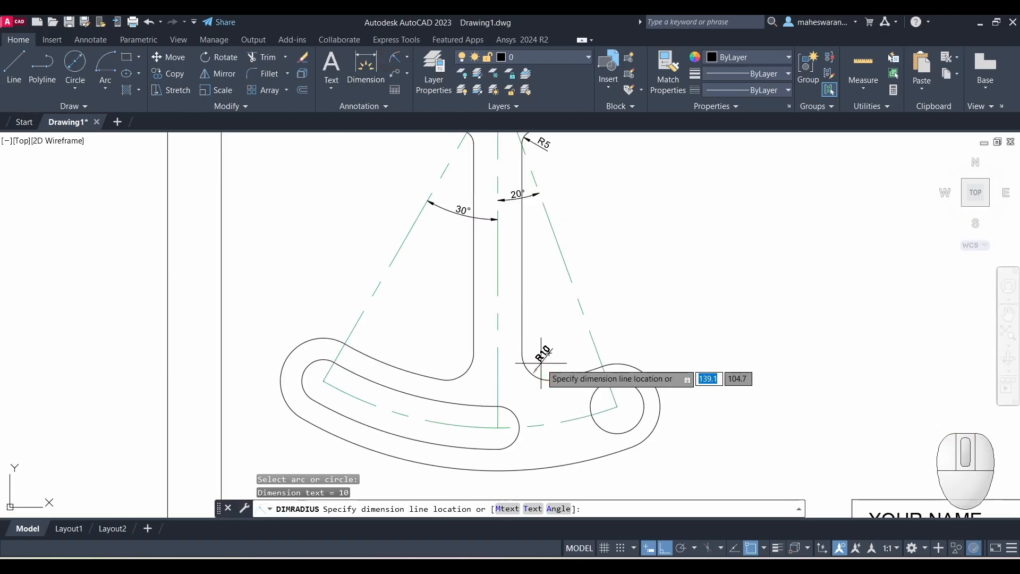
{"action": "left_click", "coordinate": [541, 363]}
{"action": "scroll", "coordinate": [707, 333], "scroll_direction": "down", "scroll_amount": 2}
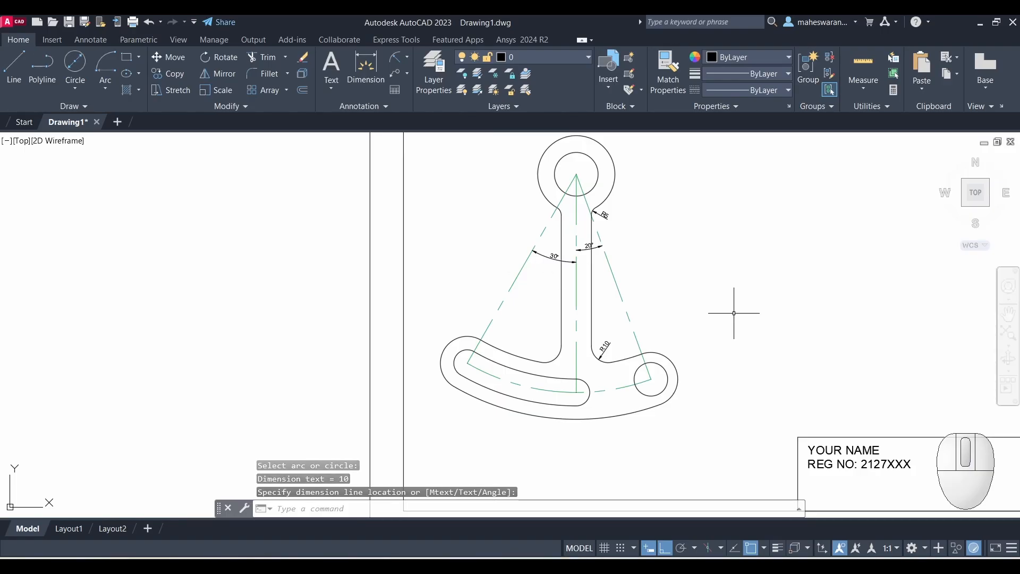
{"action": "middle_click_drag", "start_coordinate": [734, 313], "coordinate": [651, 327]}
{"action": "scroll", "coordinate": [667, 309], "scroll_direction": "down", "scroll_amount": 2}
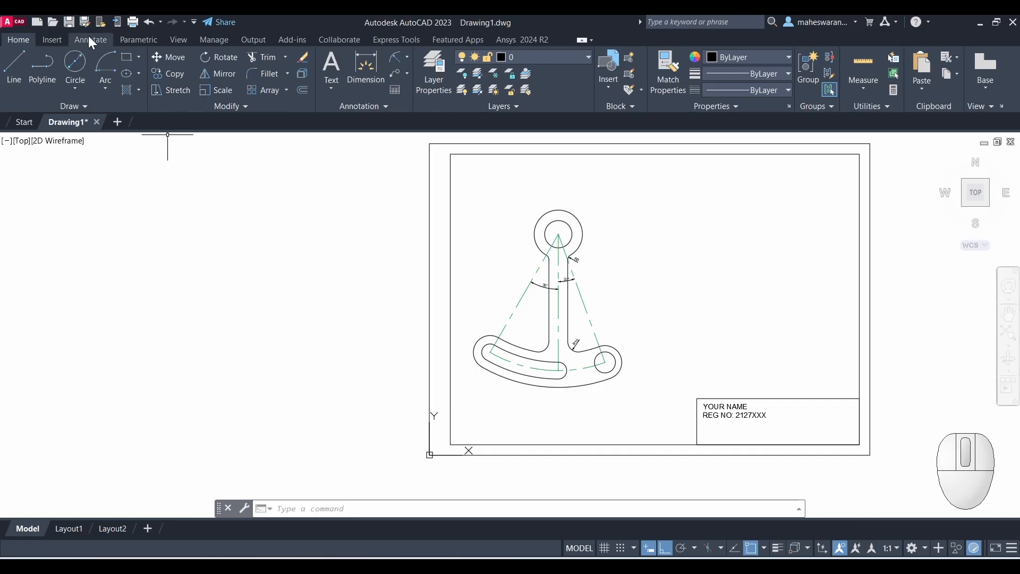
{"action": "left_click", "coordinate": [70, 21]}
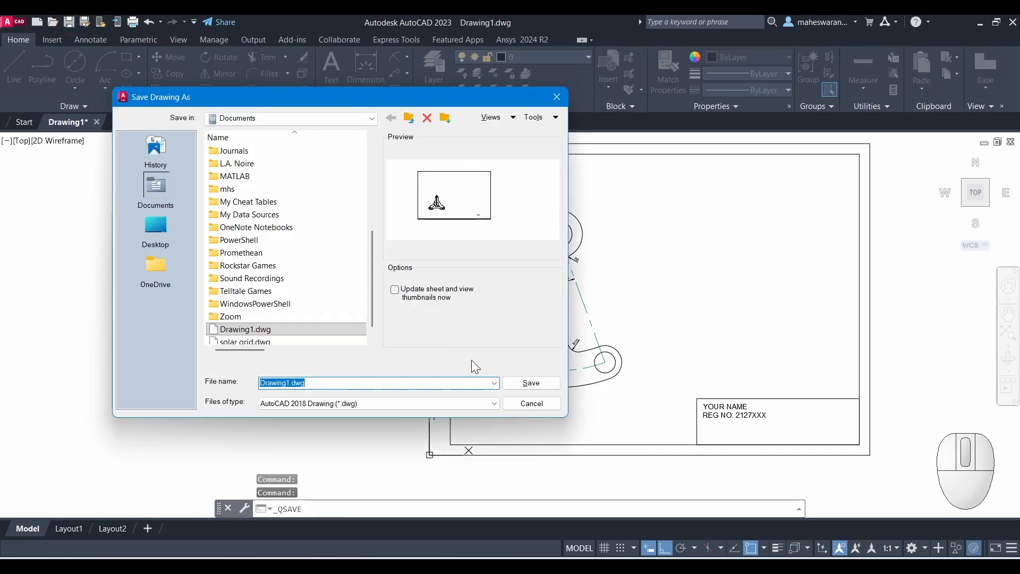
{"action": "left_click", "coordinate": [537, 407]}
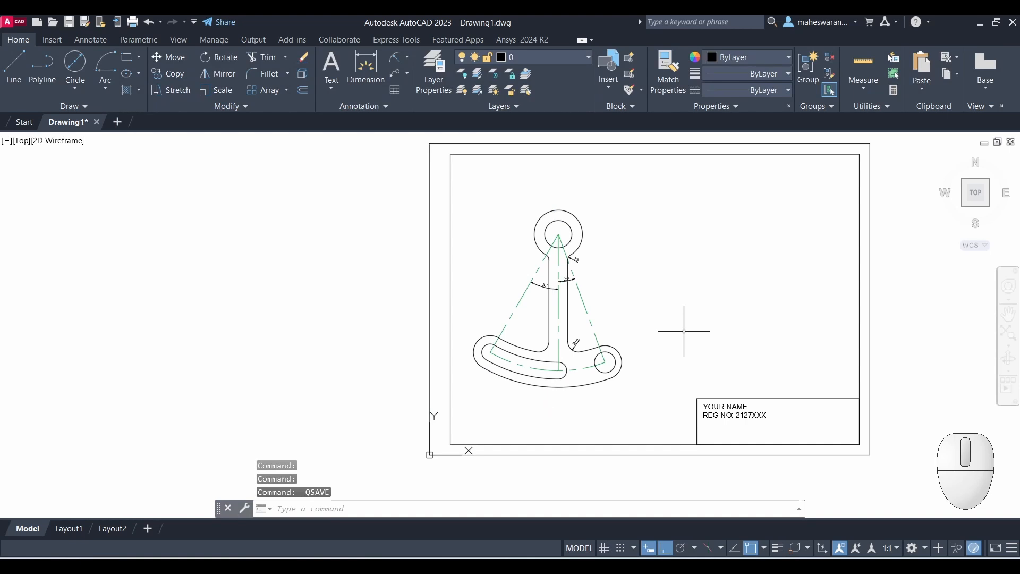